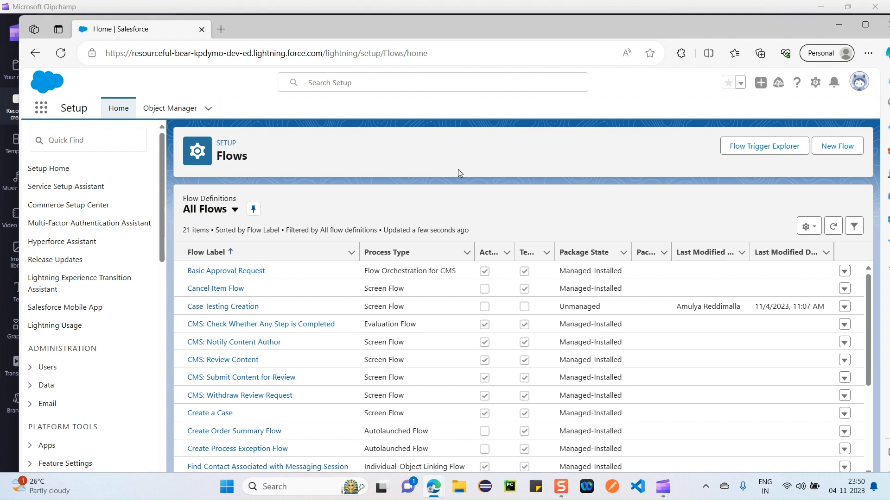
pyautogui.tripleClick(264, 160)
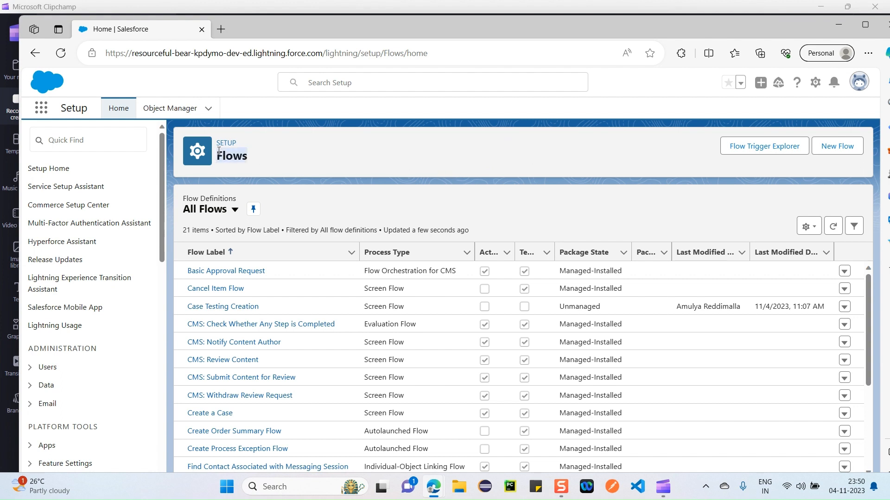
pyautogui.click(296, 172)
pyautogui.moveTo(428, 54); pyautogui.dragTo(251, 56)
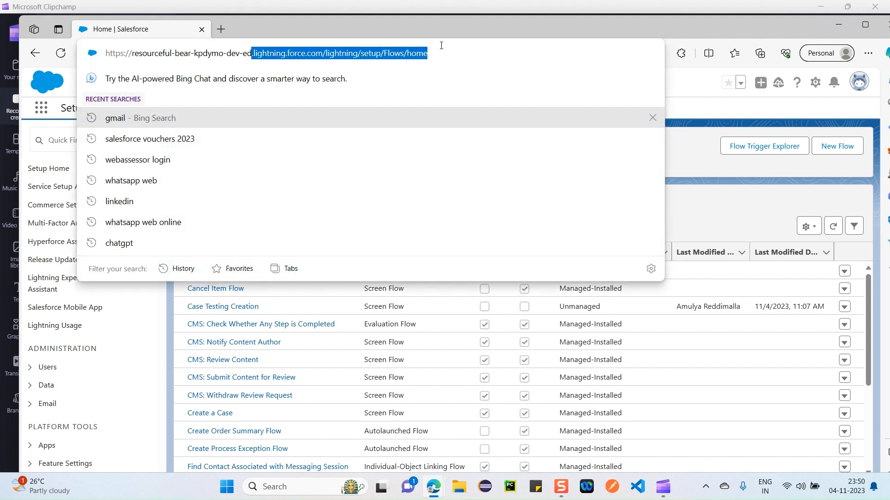
pyautogui.click(529, 46)
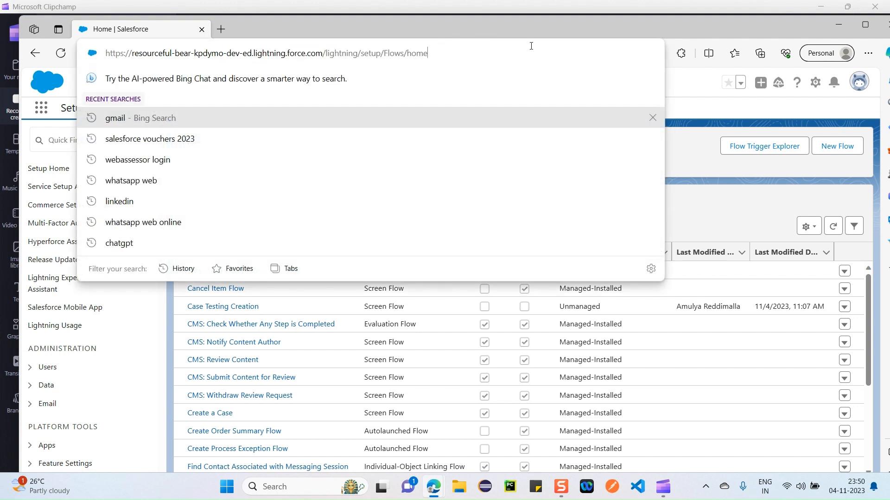
pyautogui.click(683, 85)
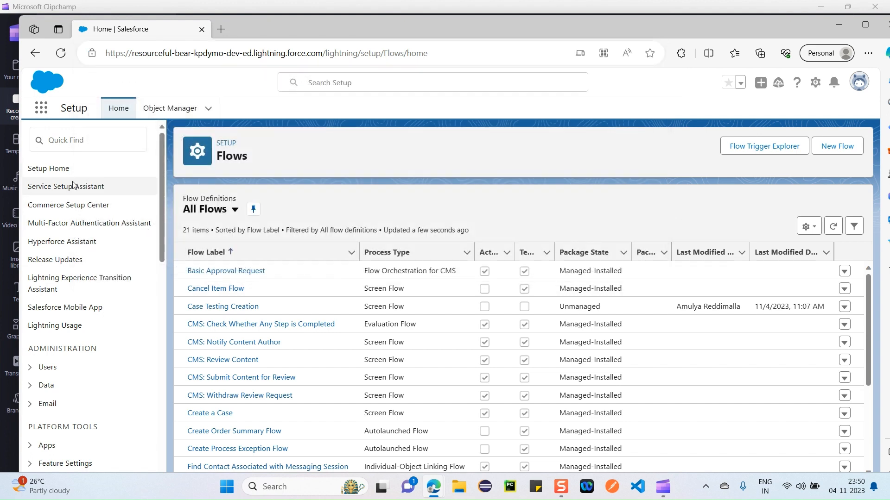
# - Search the Setup navigation for "flow" and look through the All Flows list
pyautogui.click(74, 144)
pyautogui.write('flow')
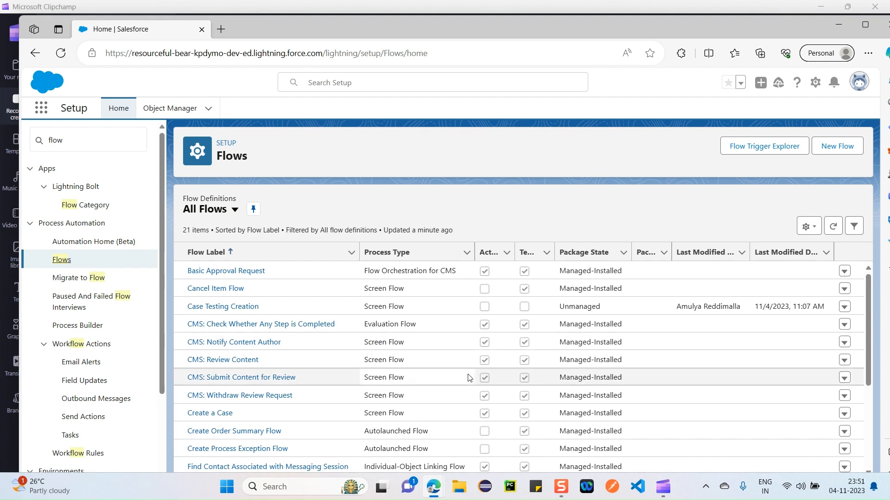
pyautogui.scroll(-2, 469, 373)
pyautogui.scroll(4, 470, 370)
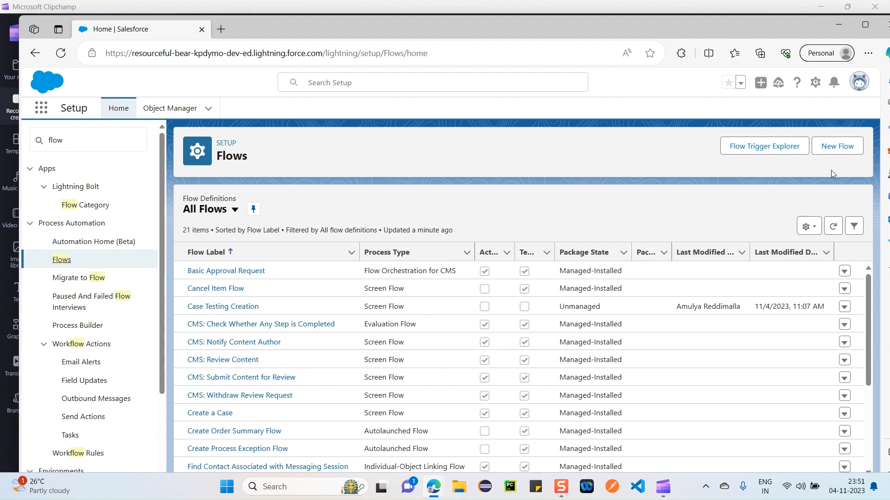
# - Create a new Screen Flow and show the Toolbox beside its canvas
pyautogui.click(838, 153)
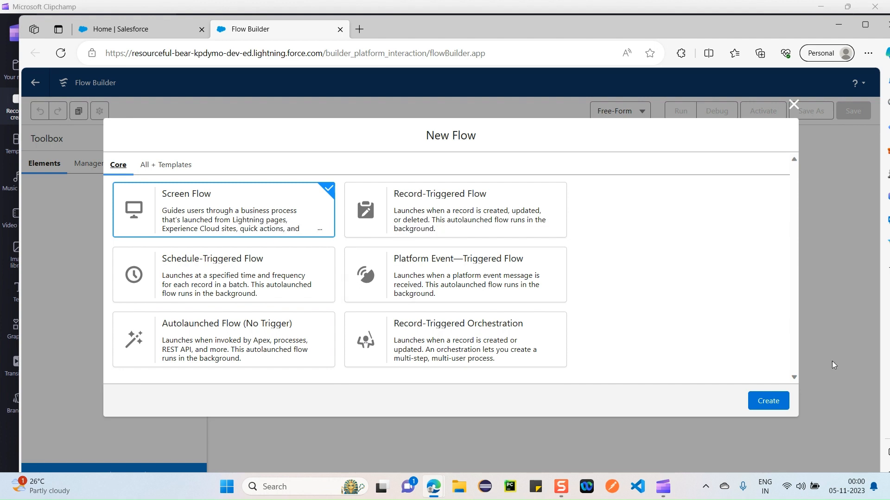
pyautogui.click(768, 402)
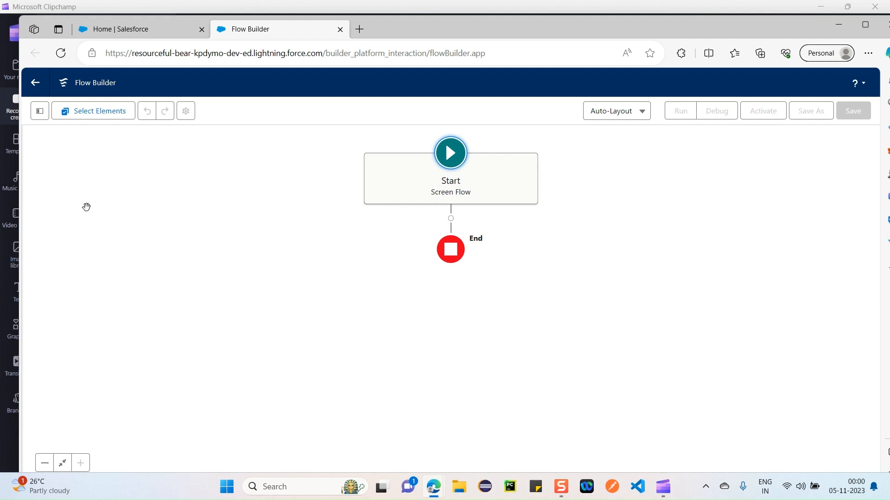
pyautogui.click(39, 114)
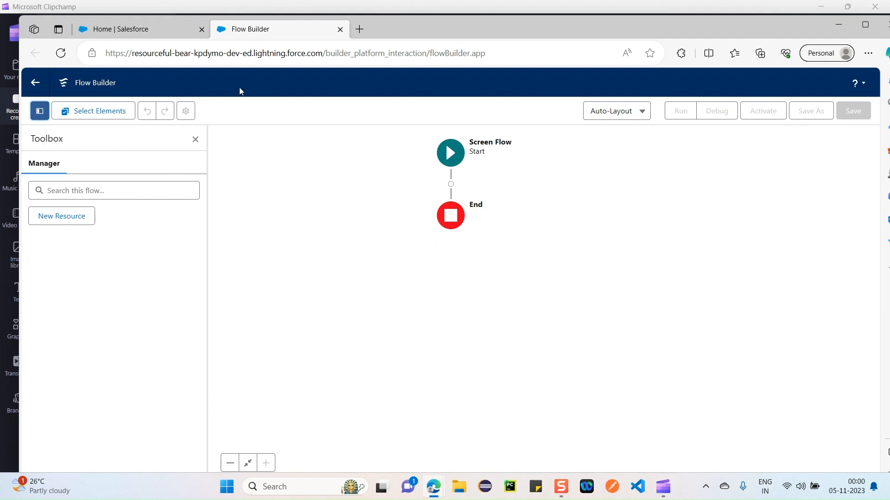
pyautogui.click(117, 192)
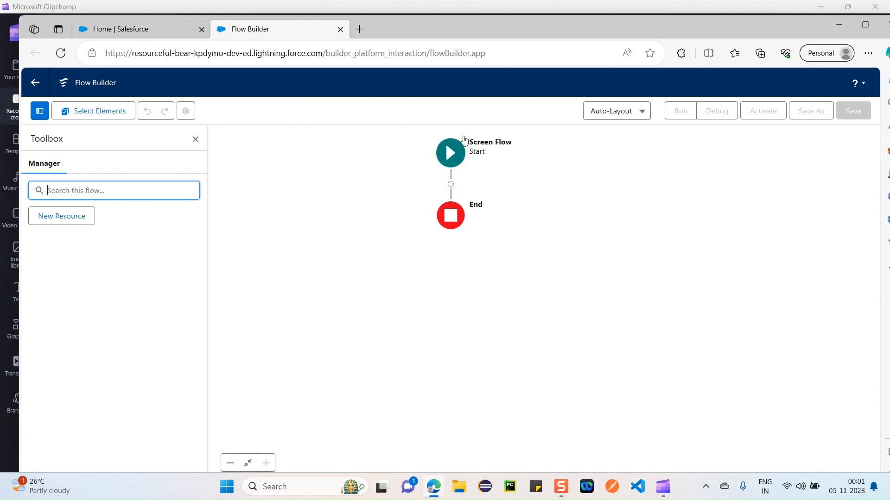
# - Add a Screen element between Start and End with the label Case Creation
pyautogui.click(450, 185)
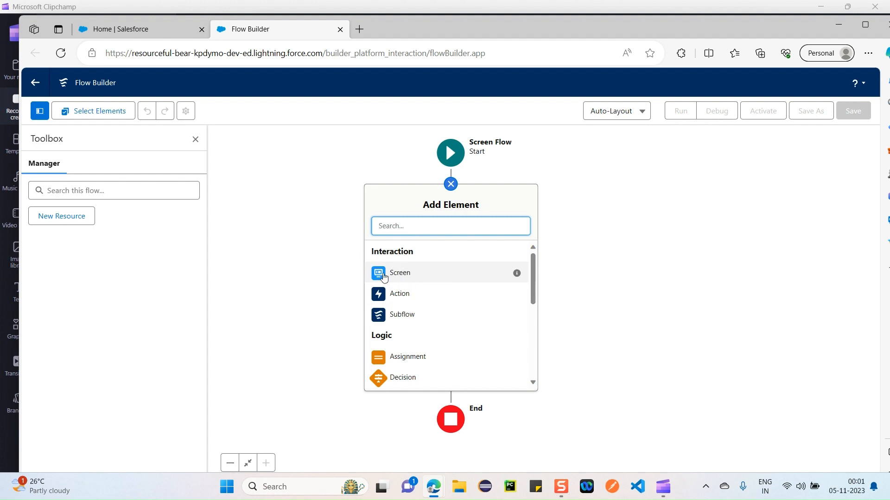
pyautogui.click(408, 275)
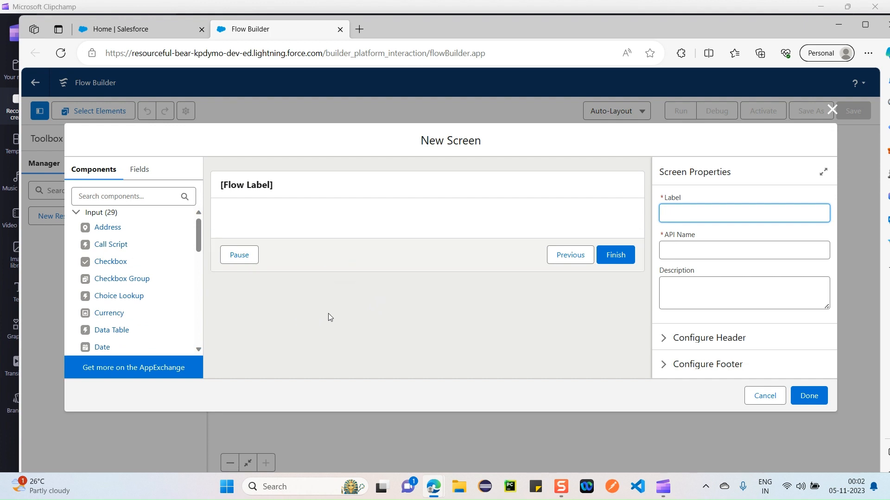
pyautogui.click(120, 196)
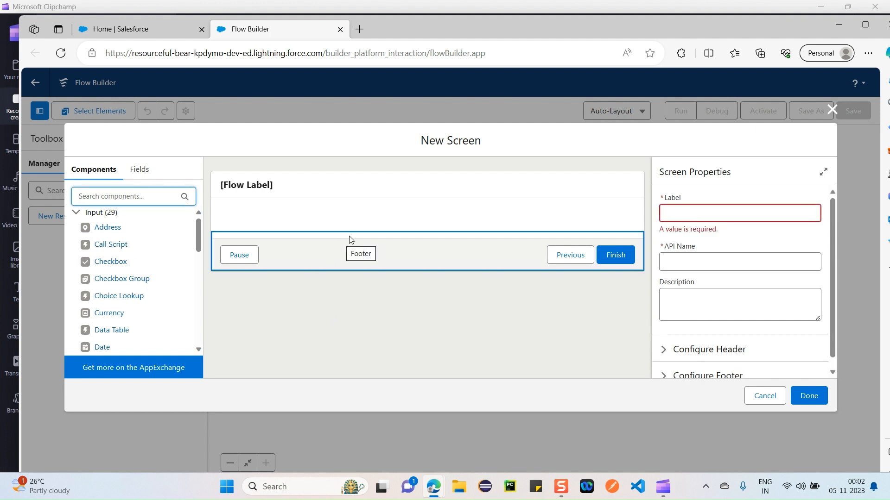
pyautogui.click(799, 209)
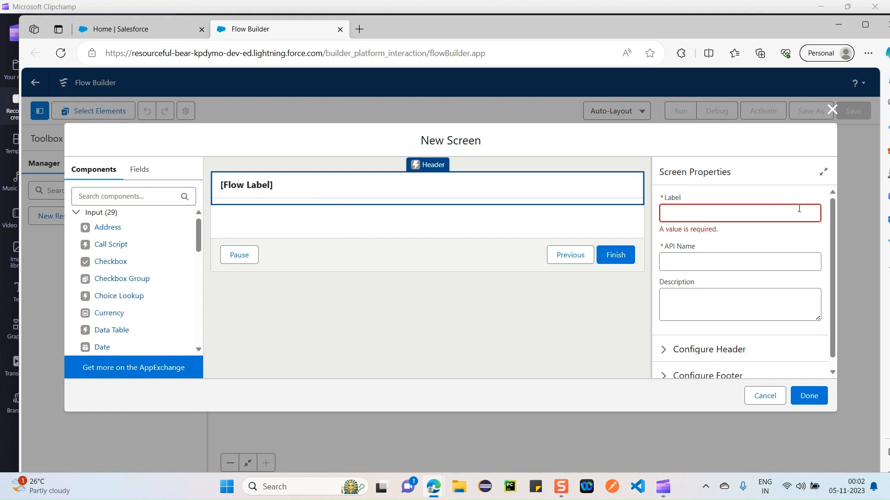
pyautogui.click(724, 214)
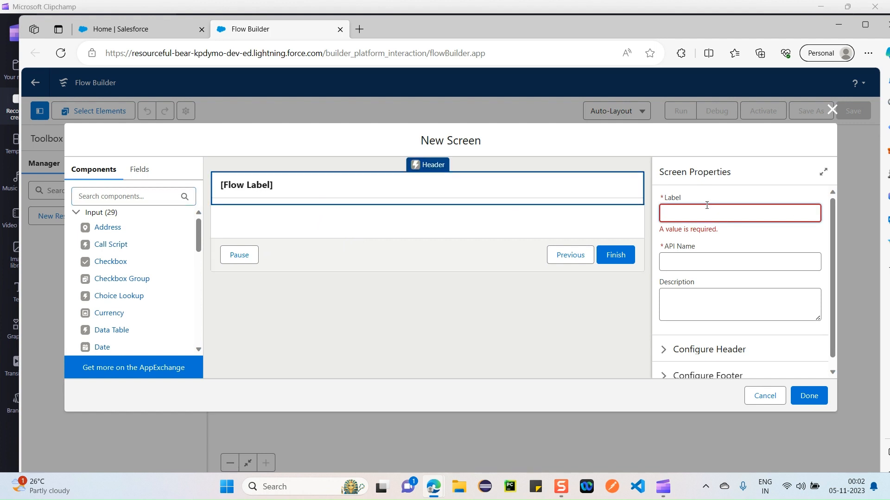
pyautogui.write('Case Creation')
pyautogui.click(578, 313)
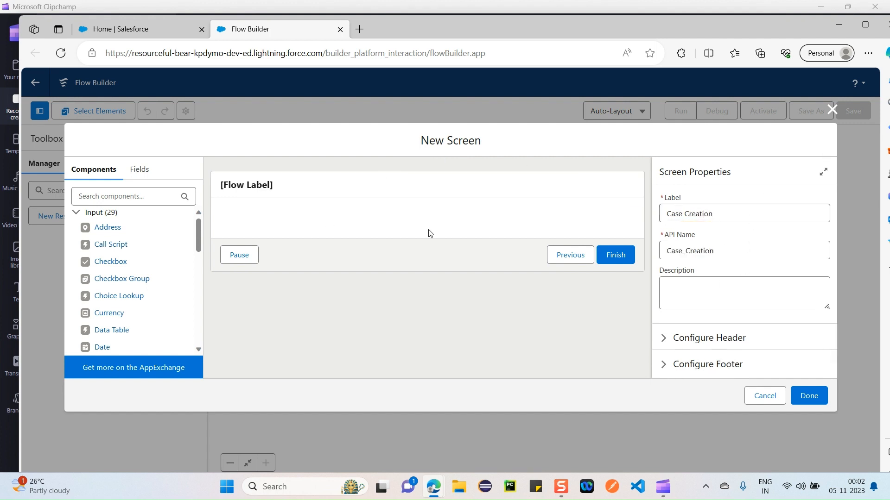
# - Add a Text input component to the screen, label it Account Name and make it required
pyautogui.click(123, 197)
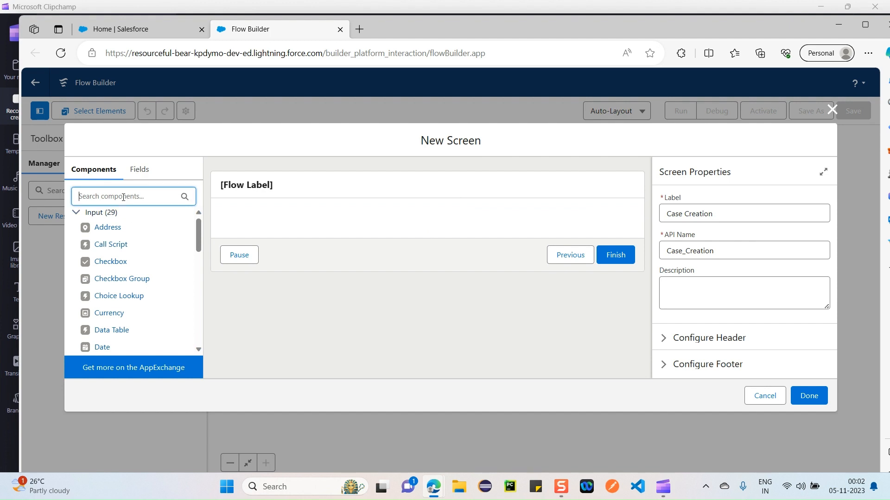
pyautogui.write('text')
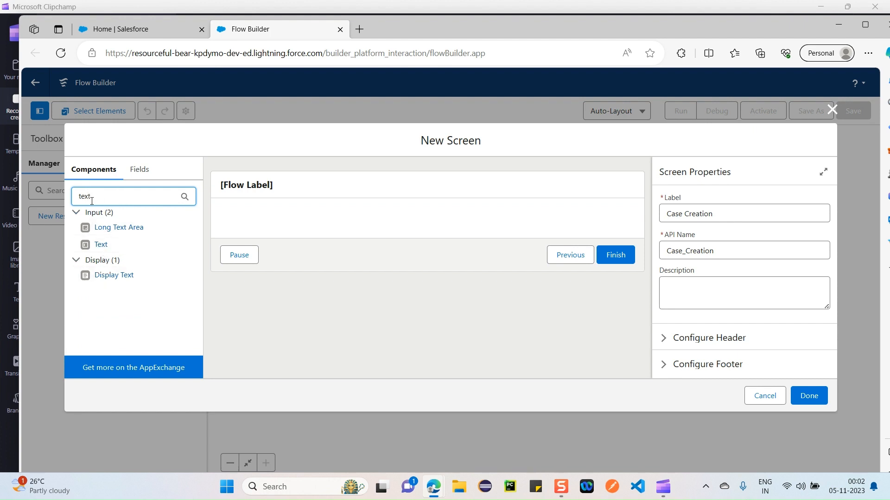
pyautogui.click(139, 245)
pyautogui.moveTo(140, 245); pyautogui.dragTo(294, 219)
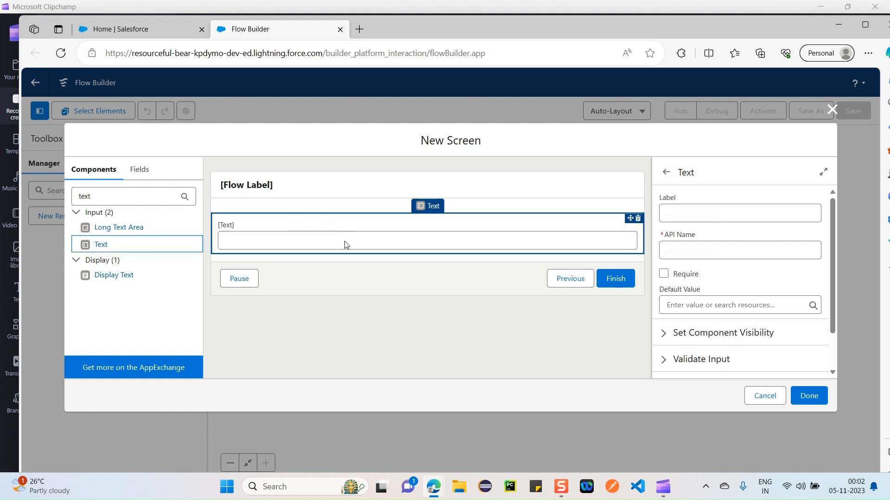
pyautogui.click(434, 240)
pyautogui.click(690, 213)
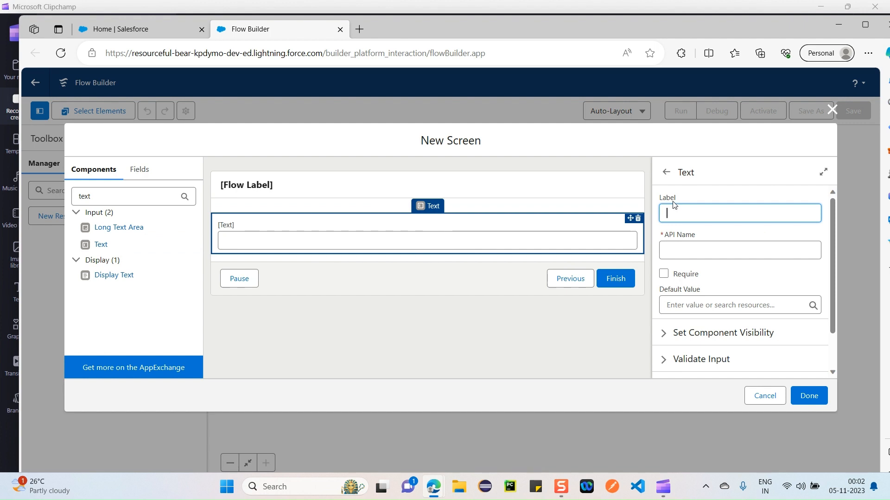
pyautogui.write('Account Name')
pyautogui.click(772, 187)
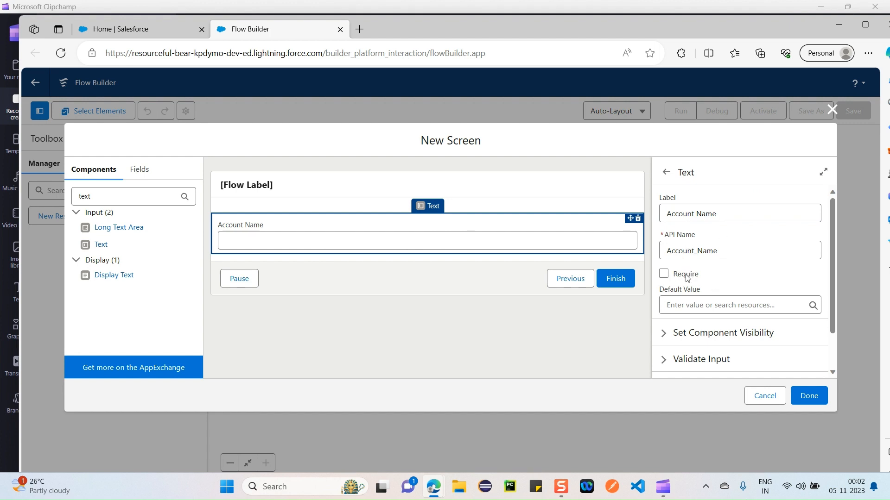
pyautogui.click(662, 276)
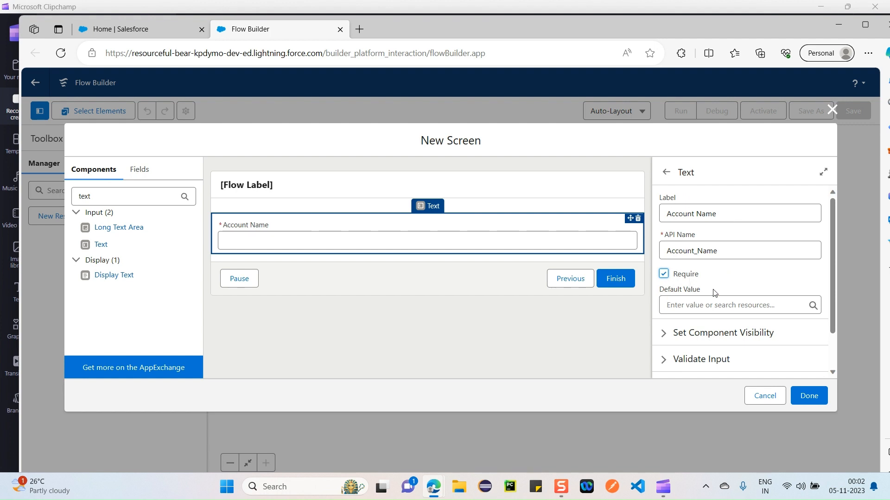
pyautogui.scroll(-1, 746, 301)
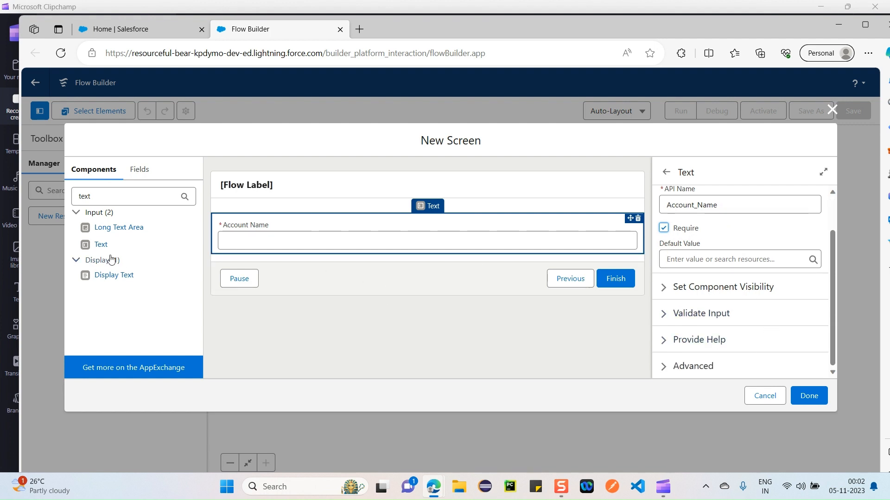
# - Add a second Text input below Account Name, label it Contact Name and make it required
pyautogui.moveTo(100, 244); pyautogui.dragTo(273, 254)
pyautogui.click(701, 213)
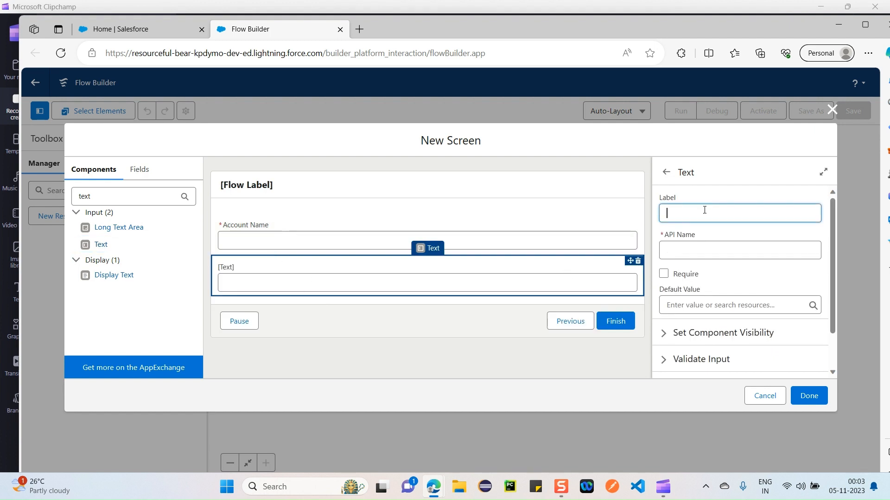
pyautogui.write('Contac')
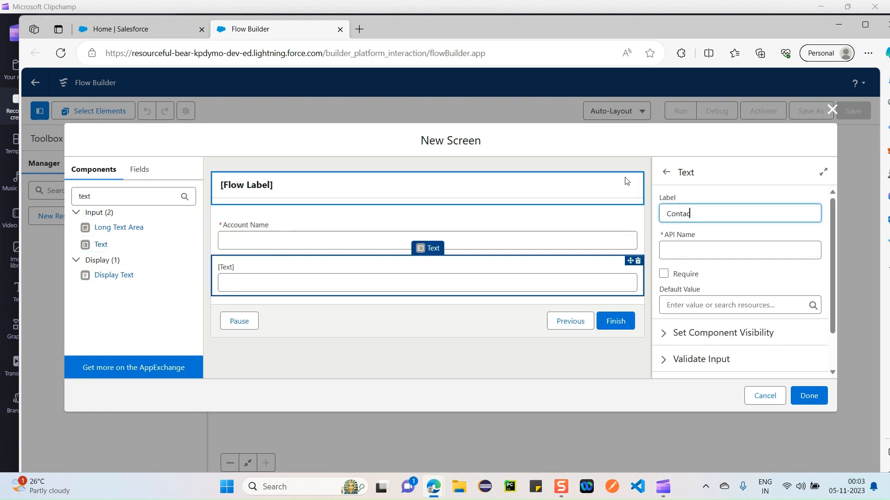
pyautogui.write('t Name')
pyautogui.click(690, 196)
pyautogui.click(677, 277)
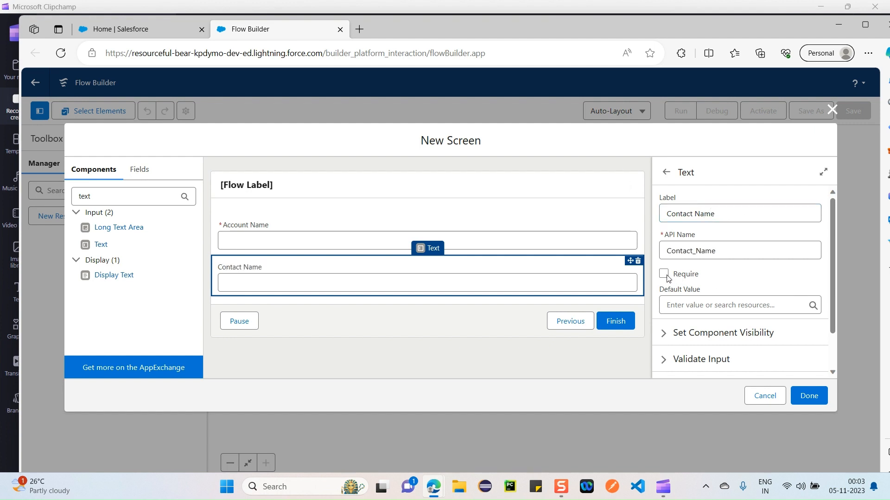
# - Add an optional Text input labelled First Name below the Contact Name field
pyautogui.moveTo(137, 246); pyautogui.dragTo(323, 310)
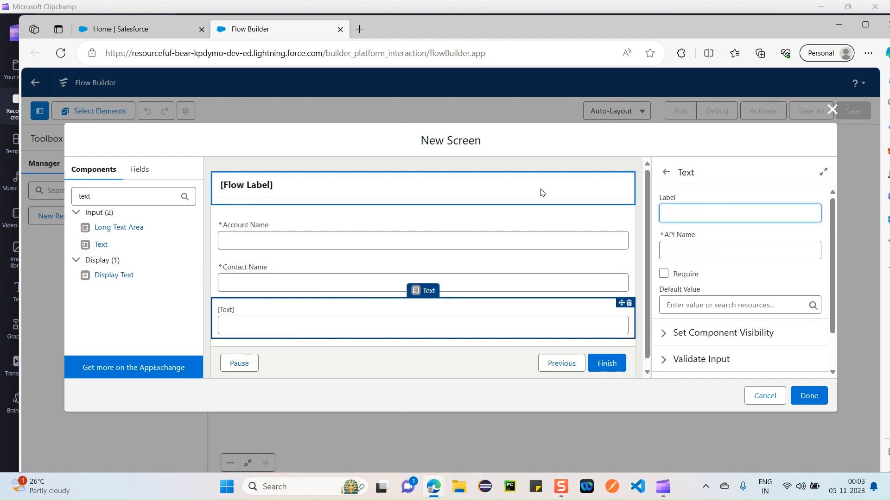
pyautogui.write('First Name')
pyautogui.click(678, 194)
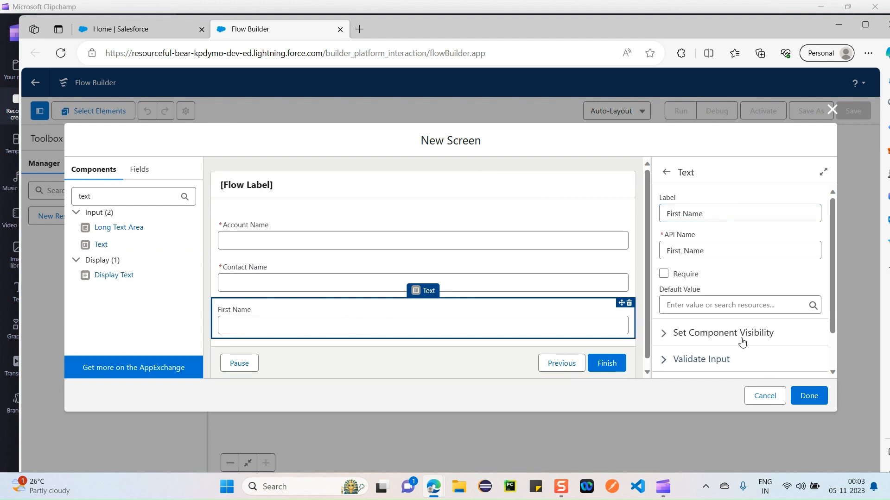
# - Add a Text input below First Name, label it Last Name and make it required
pyautogui.moveTo(101, 244); pyautogui.dragTo(276, 339)
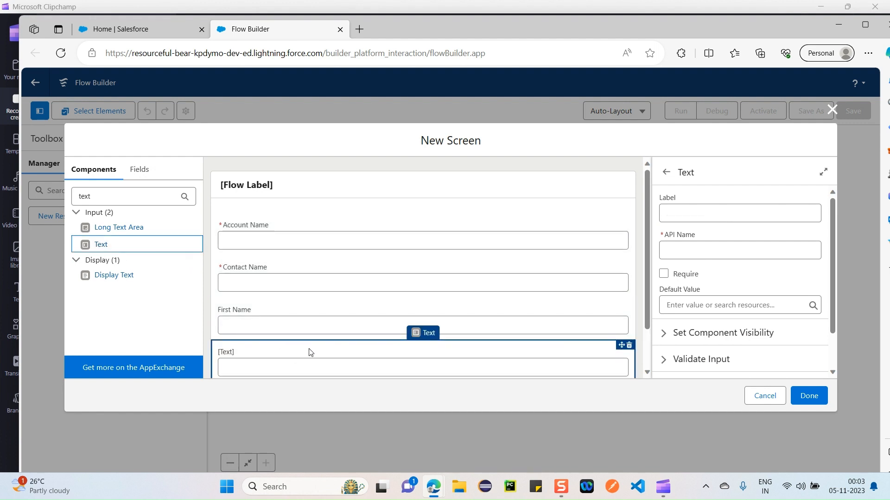
pyautogui.click(709, 213)
pyautogui.write('Last Name')
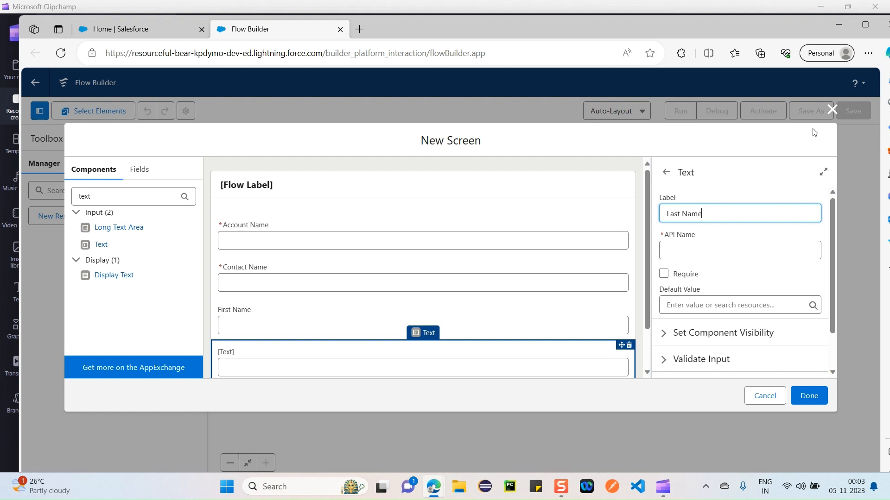
pyautogui.click(750, 248)
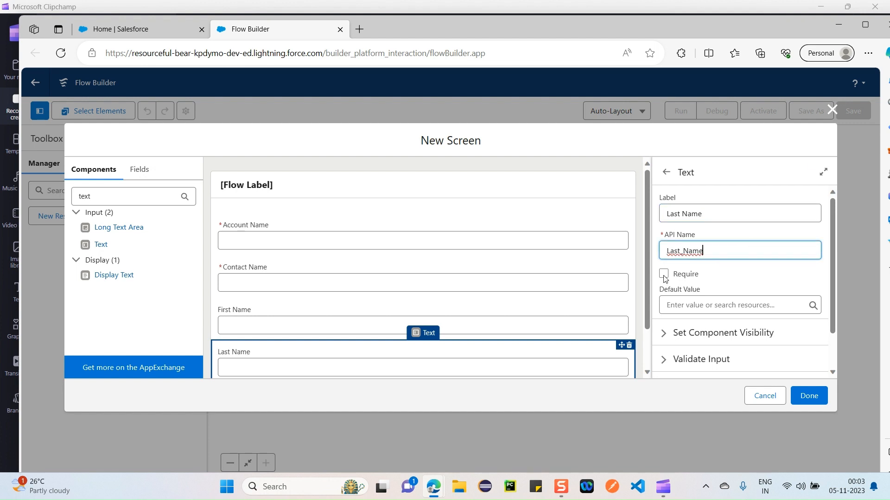
pyautogui.click(664, 274)
# - Add an Email component below the Last Name field and set its API name to Email_Field
pyautogui.scroll(-1, 725, 285)
pyautogui.scroll(-1, 389, 345)
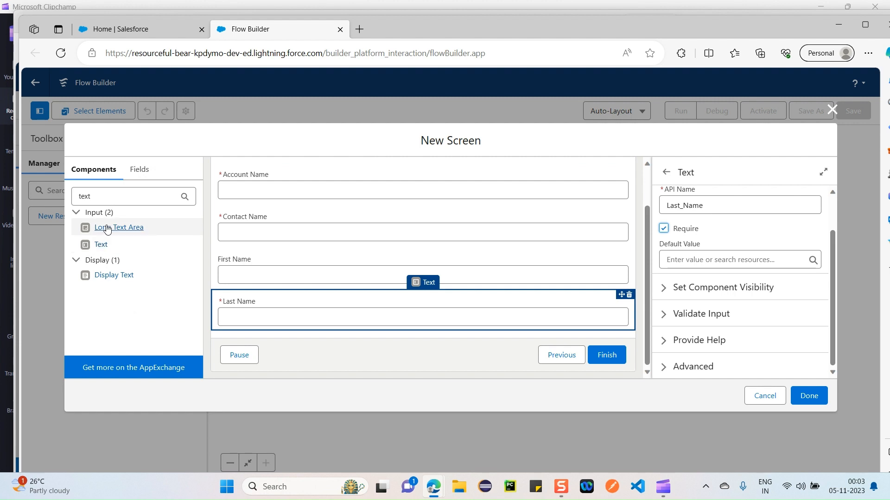
pyautogui.moveTo(91, 197); pyautogui.dragTo(67, 200)
pyautogui.press('BackSpace')
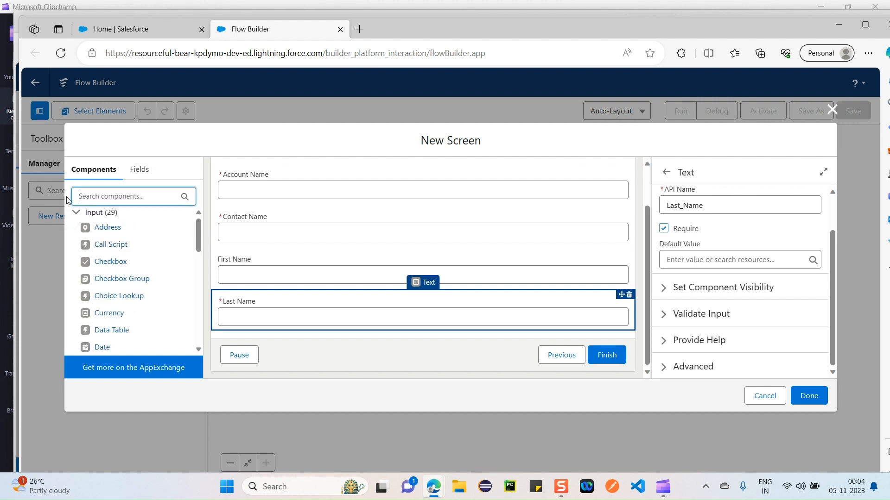
pyautogui.write('email')
pyautogui.moveTo(148, 232); pyautogui.dragTo(310, 334)
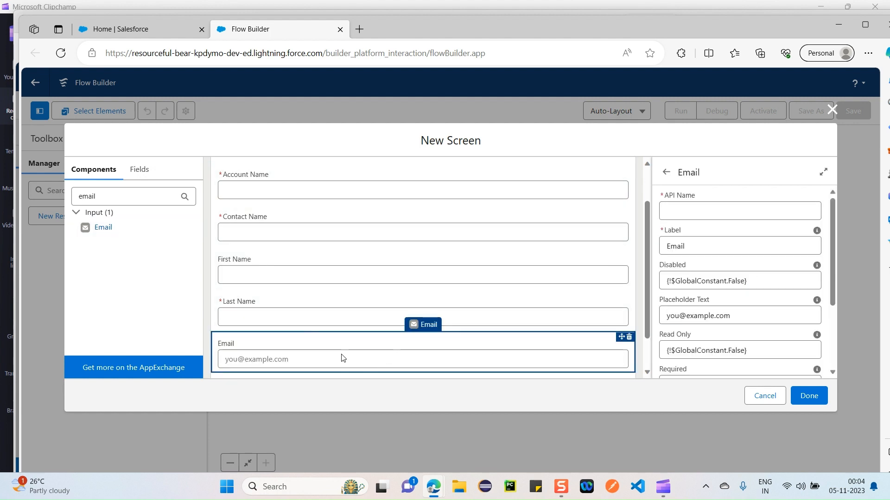
pyautogui.click(713, 212)
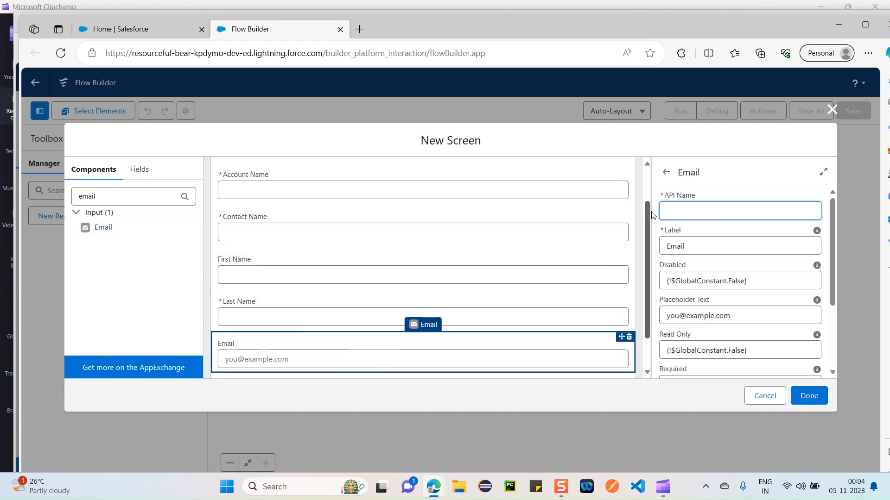
pyautogui.write('Email Field')
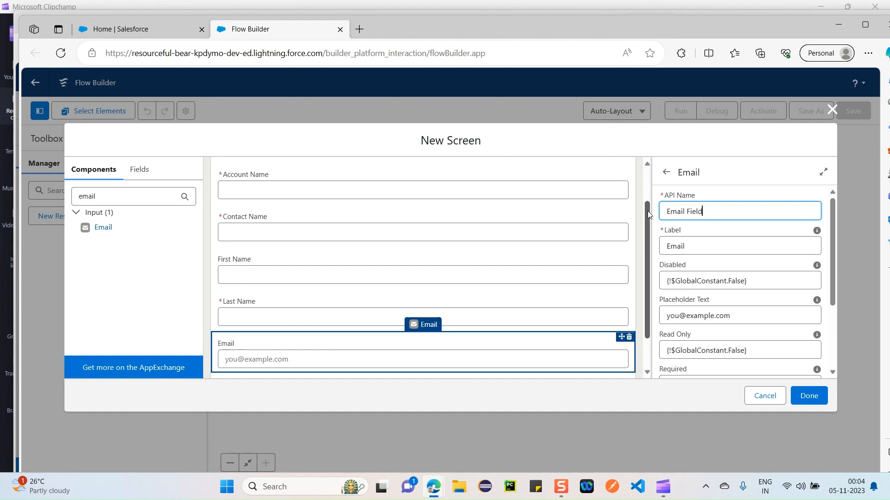
pyautogui.click(717, 186)
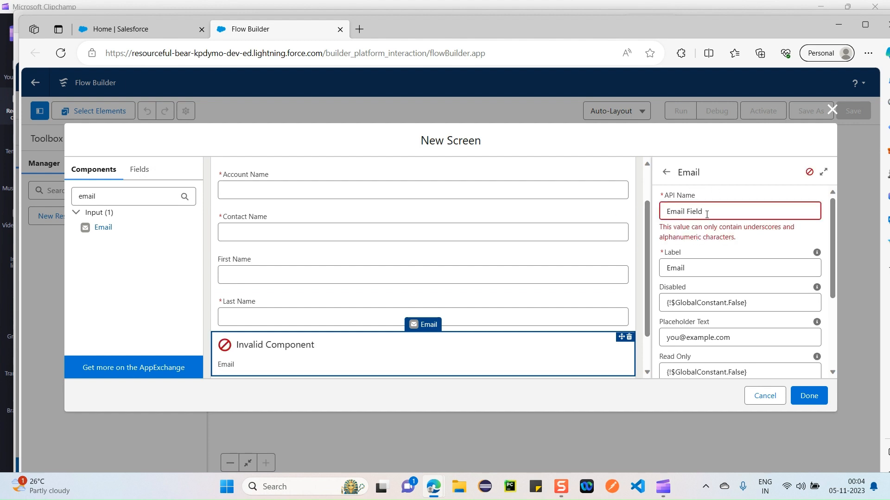
pyautogui.doubleClick(688, 212)
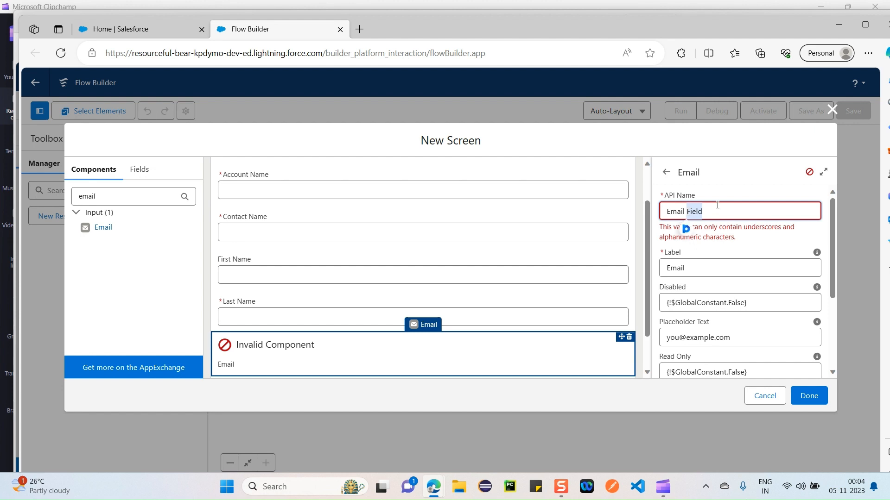
pyautogui.press('BackSpace')
pyautogui.click(771, 163)
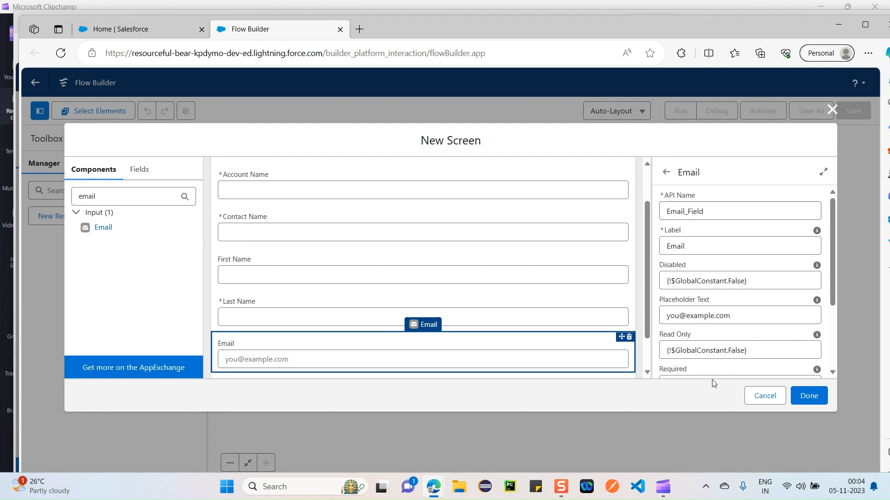
pyautogui.scroll(-2, 757, 304)
pyautogui.scroll(1, 743, 292)
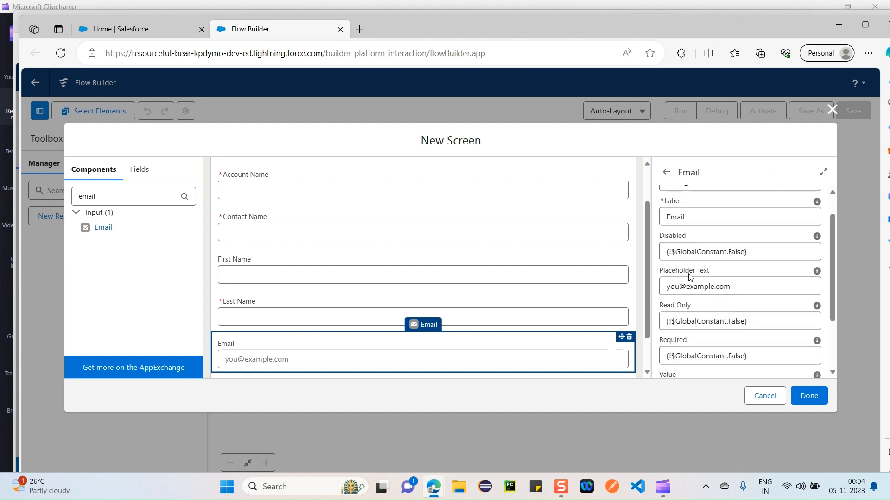
pyautogui.scroll(-2, 756, 315)
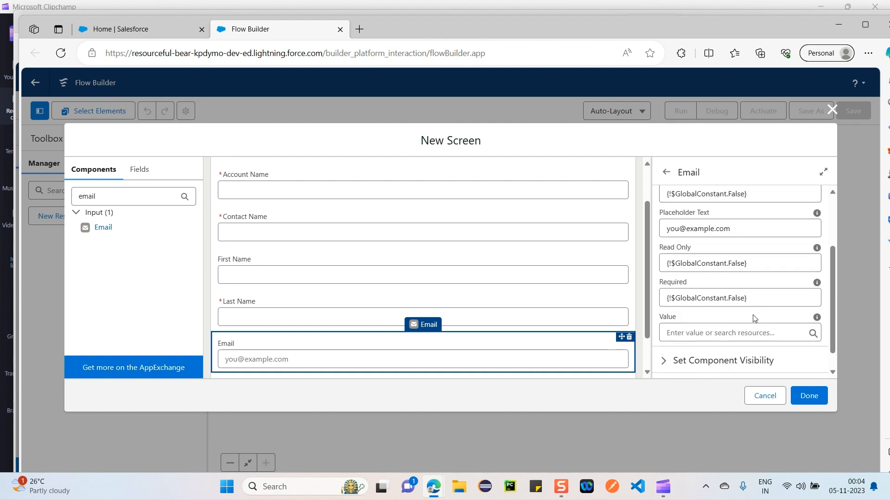
pyautogui.click(736, 297)
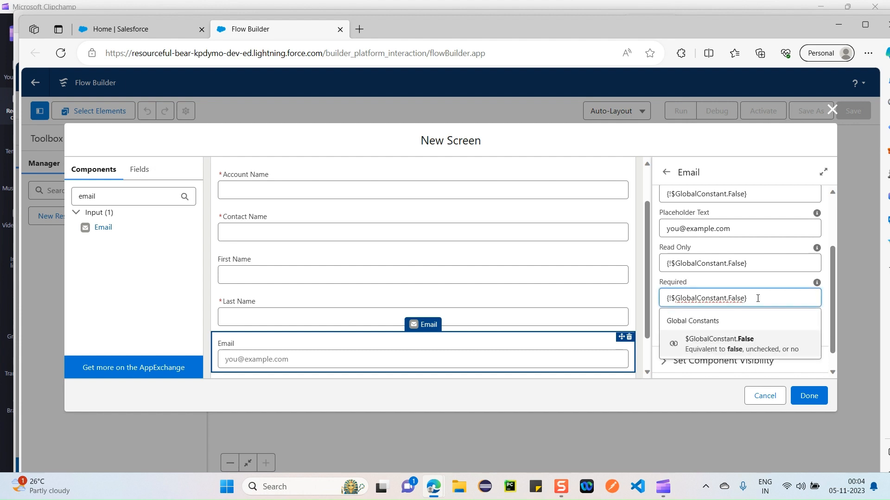
pyautogui.click(762, 181)
pyautogui.scroll(-1, 761, 186)
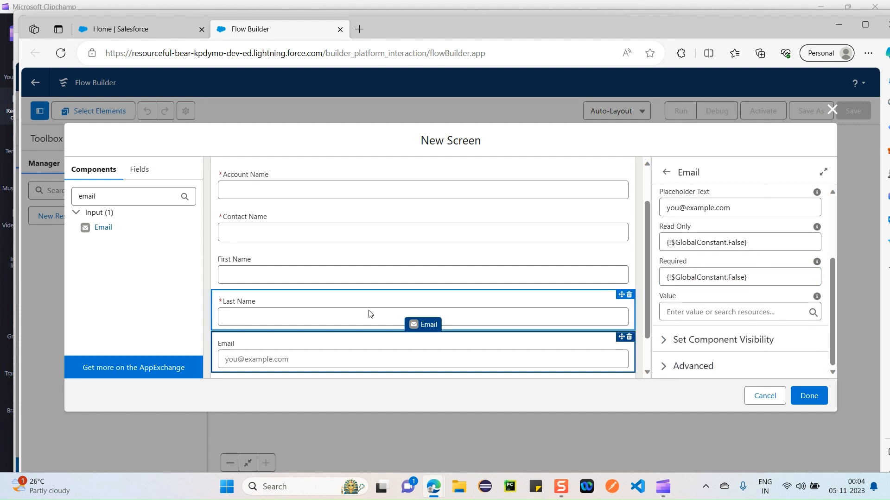
# - Add a Phone component below the Email field and set its API name to Phone_Field
pyautogui.click(106, 196)
pyautogui.doubleClick(106, 196)
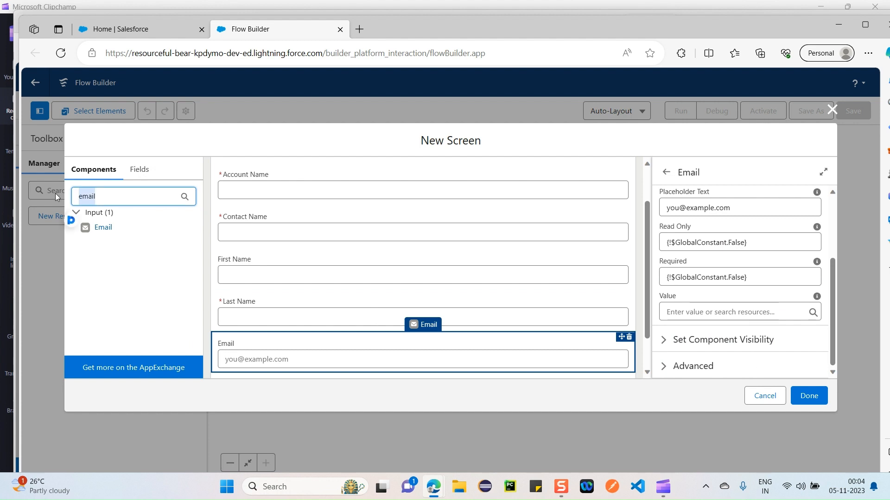
pyautogui.press('BackSpace')
pyautogui.write('phone')
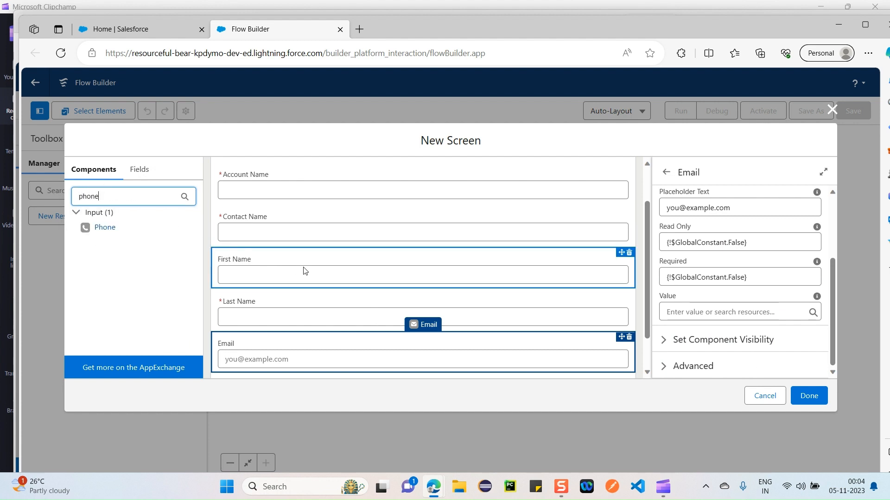
pyautogui.scroll(-1, 305, 271)
pyautogui.moveTo(133, 229); pyautogui.dragTo(283, 330)
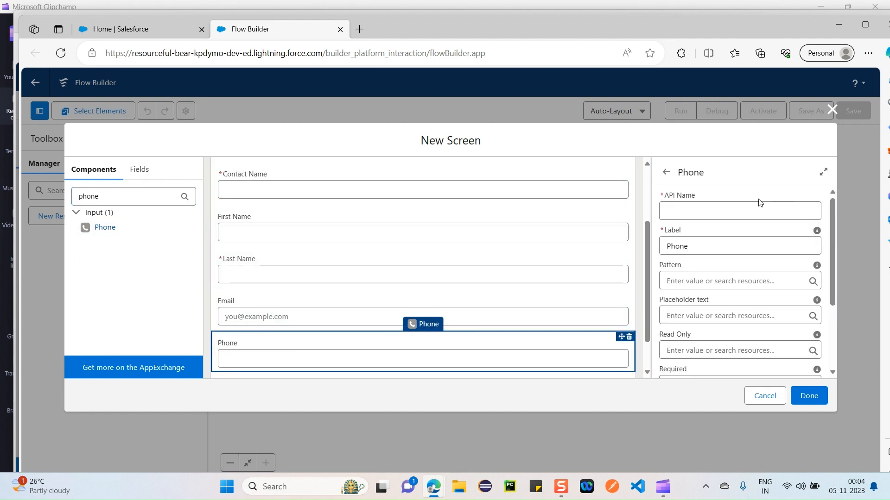
pyautogui.click(755, 212)
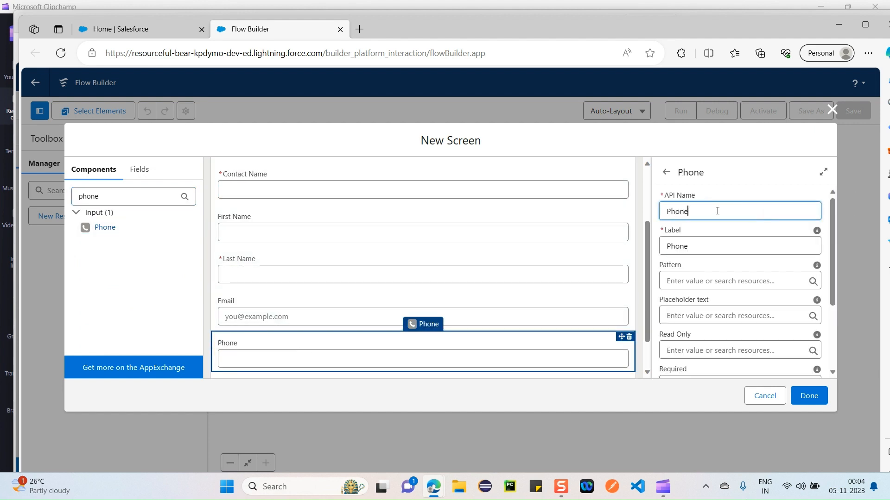
pyautogui.write('_Field')
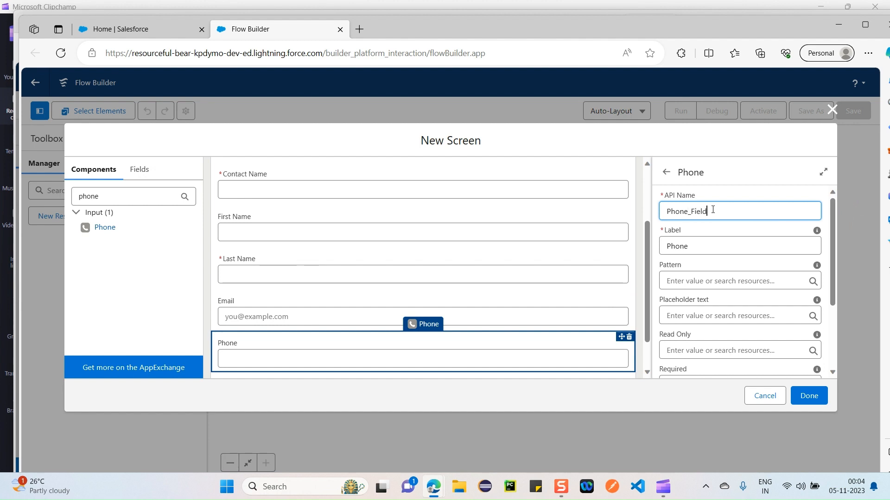
pyautogui.scroll(-3, 737, 269)
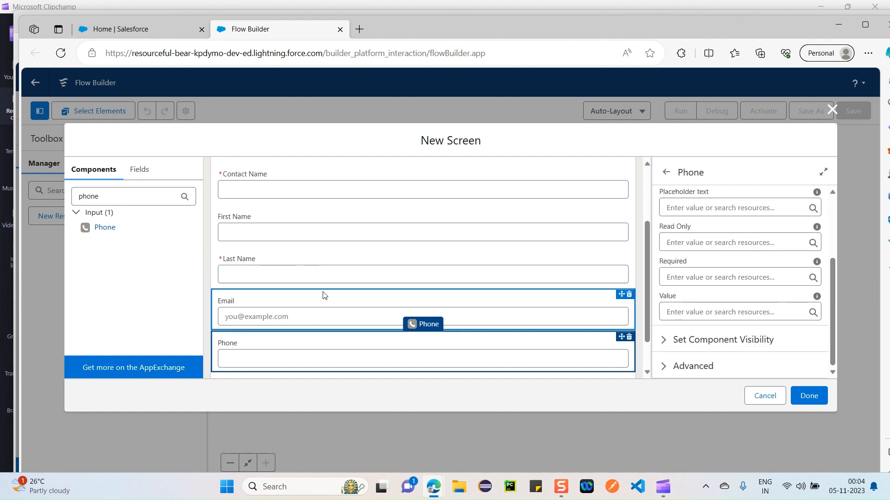
pyautogui.scroll(-2, 324, 296)
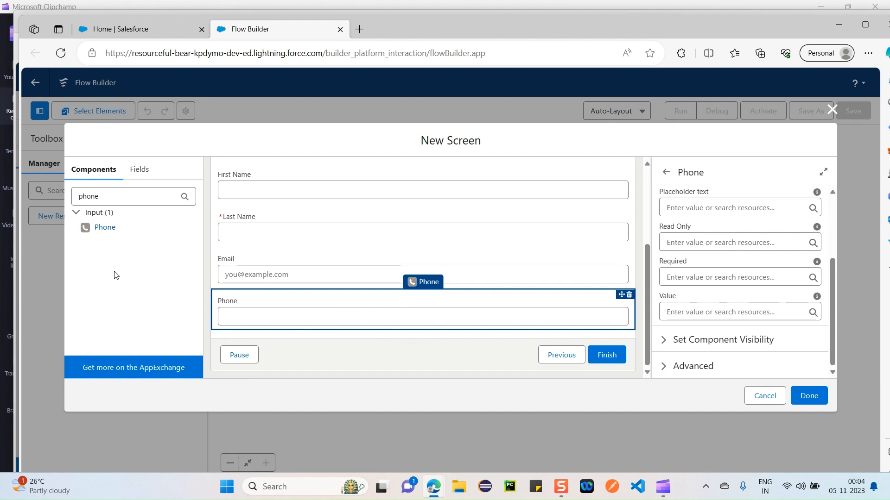
# - Add a Text input below the Phone field, label it Case_Name and make it required
pyautogui.moveTo(99, 196); pyautogui.dragTo(44, 199)
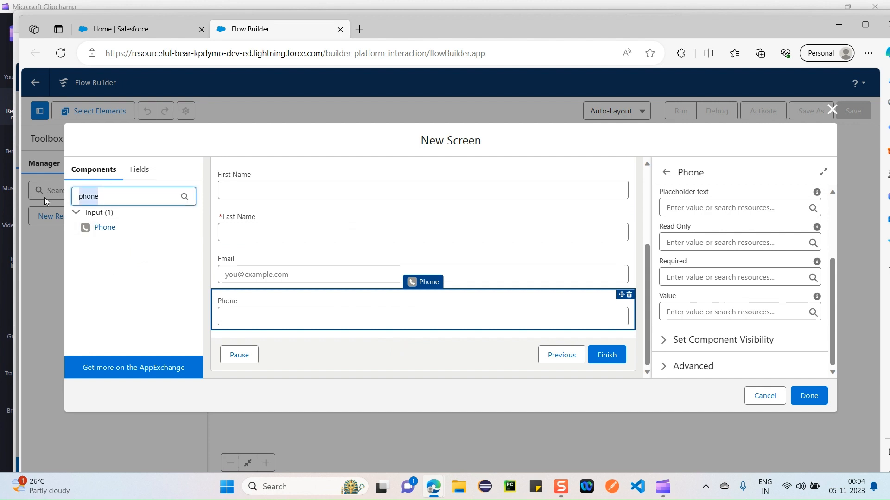
pyautogui.press('BackSpace')
pyautogui.write('text')
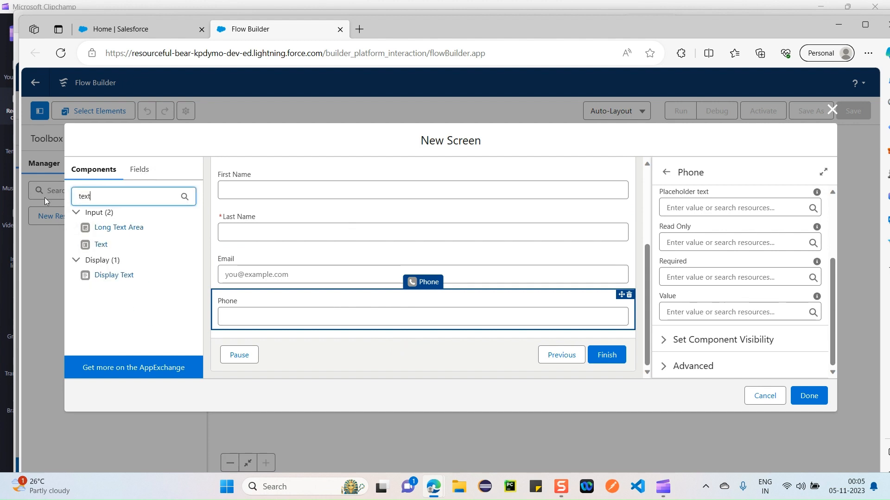
pyautogui.moveTo(121, 246); pyautogui.dragTo(301, 334)
pyautogui.click(704, 210)
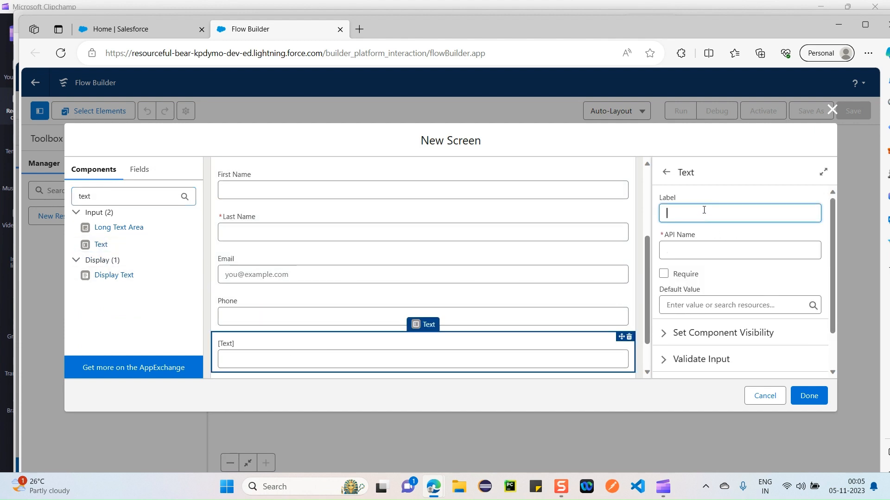
pyautogui.write('Case_')
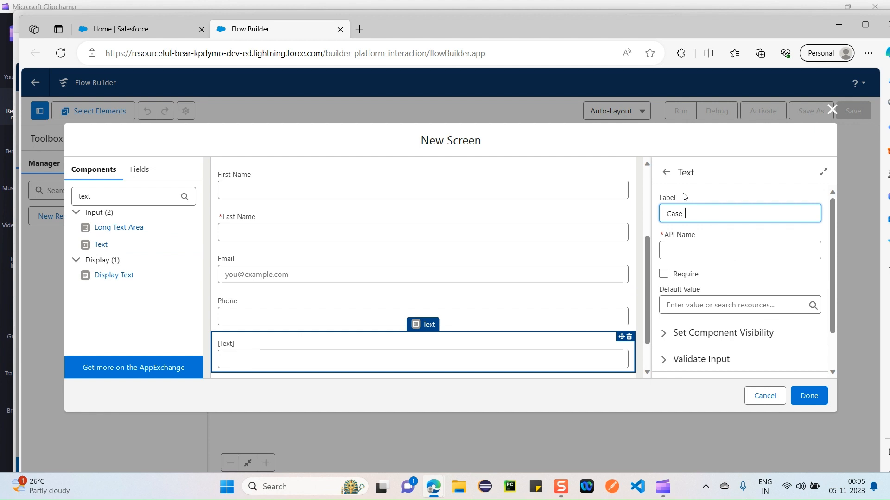
pyautogui.write('Name')
pyautogui.click(717, 236)
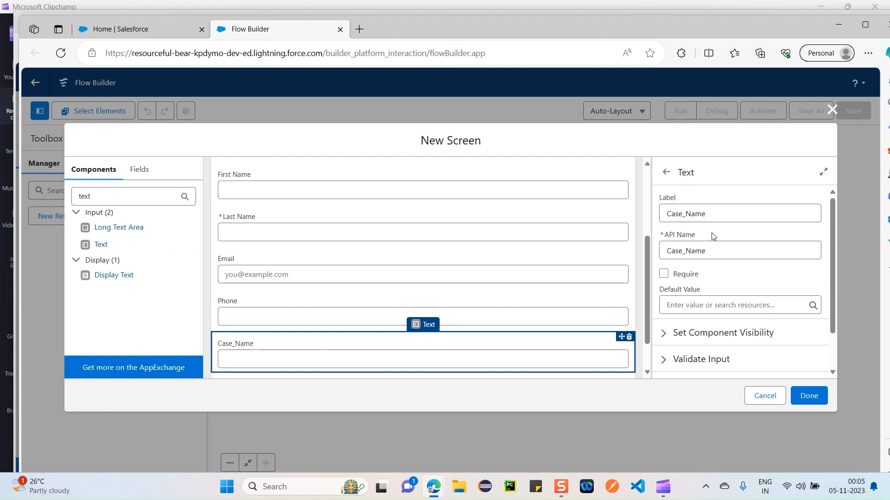
pyautogui.scroll(-1, 702, 274)
pyautogui.click(663, 228)
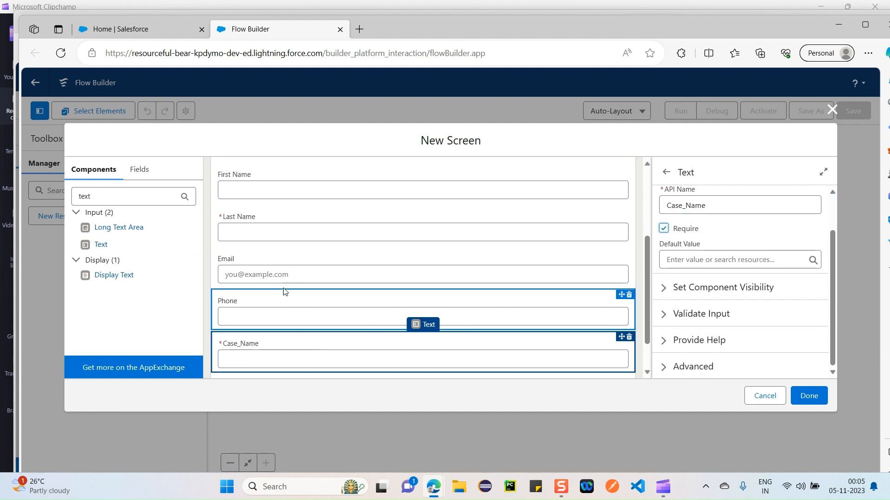
# - Add a single-select Picklist component to the screen below the Case_Name field
pyautogui.scroll(-1, 305, 303)
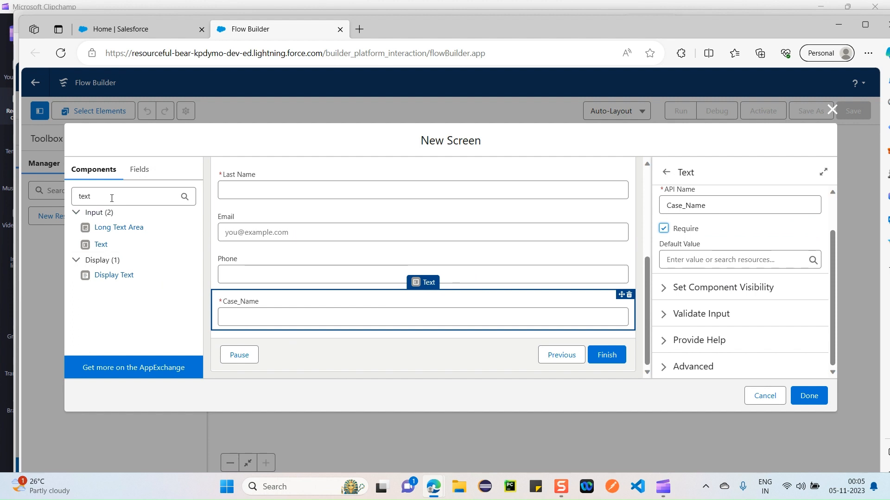
pyautogui.click(85, 197)
pyautogui.moveTo(85, 196); pyautogui.dragTo(71, 201)
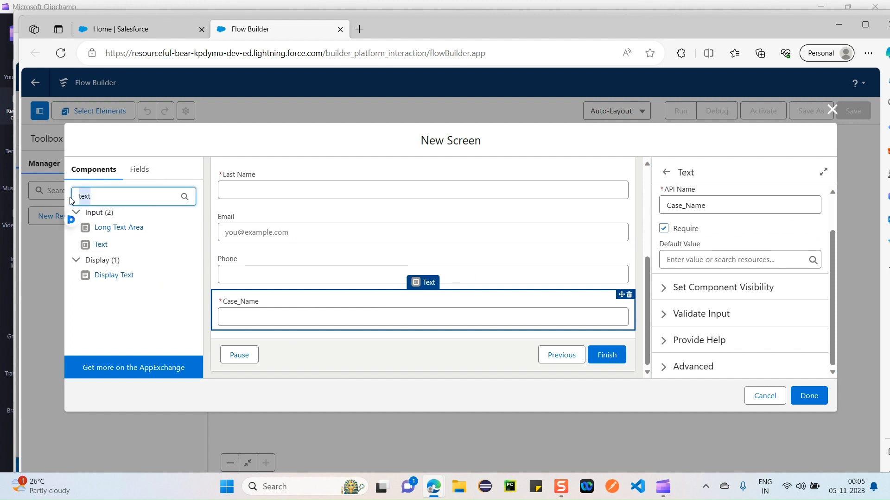
pyautogui.press('BackSpace')
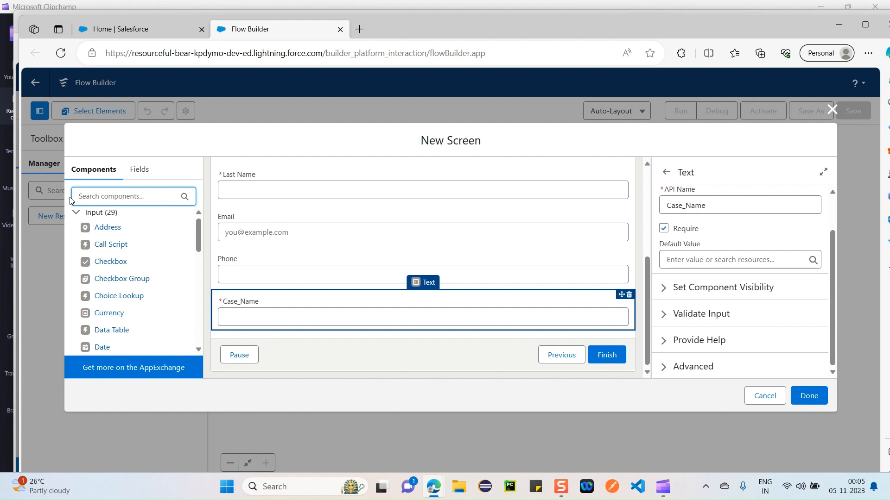
pyautogui.write('pickl')
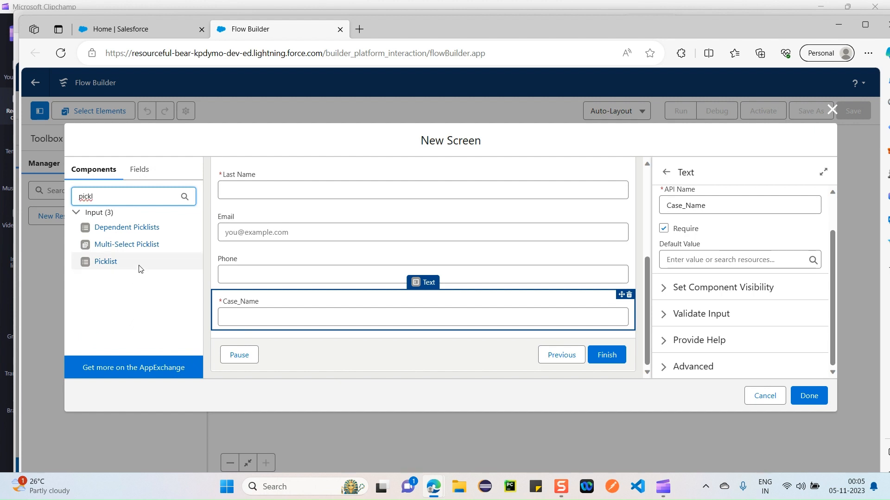
pyautogui.click(133, 267)
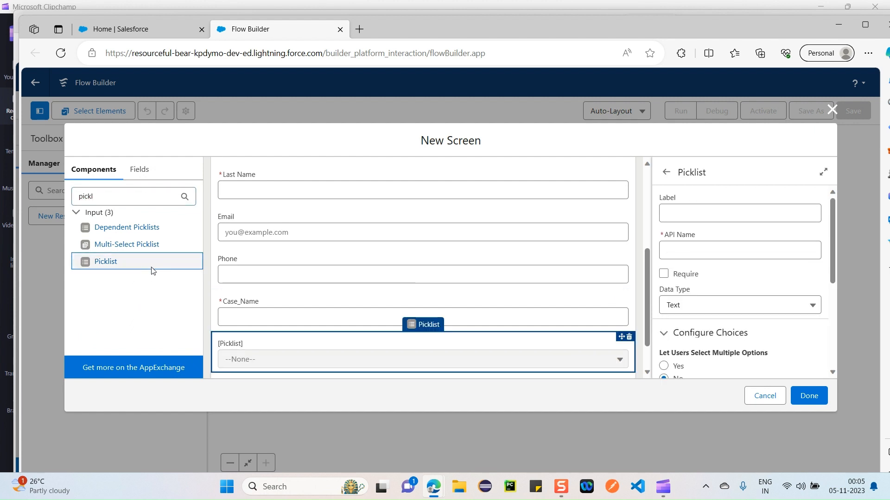
# - Label the new picklist Status, with Status as its API name, and make it required
pyautogui.click(677, 210)
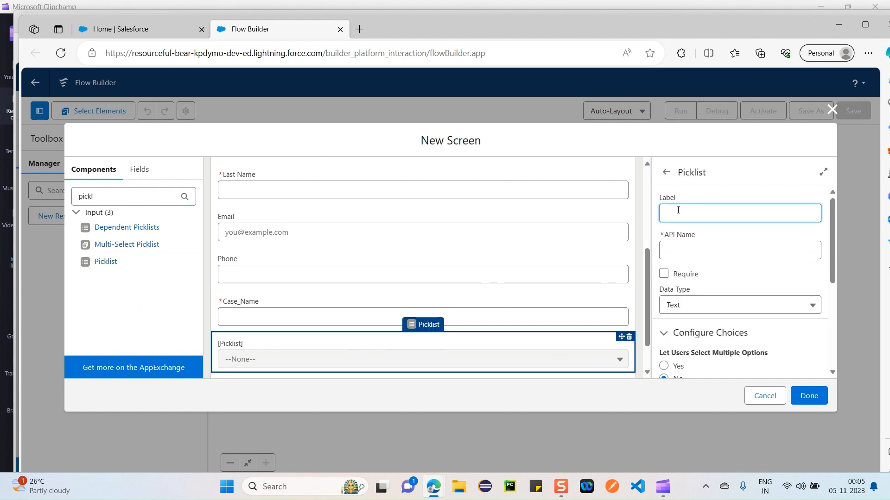
pyautogui.write('Status')
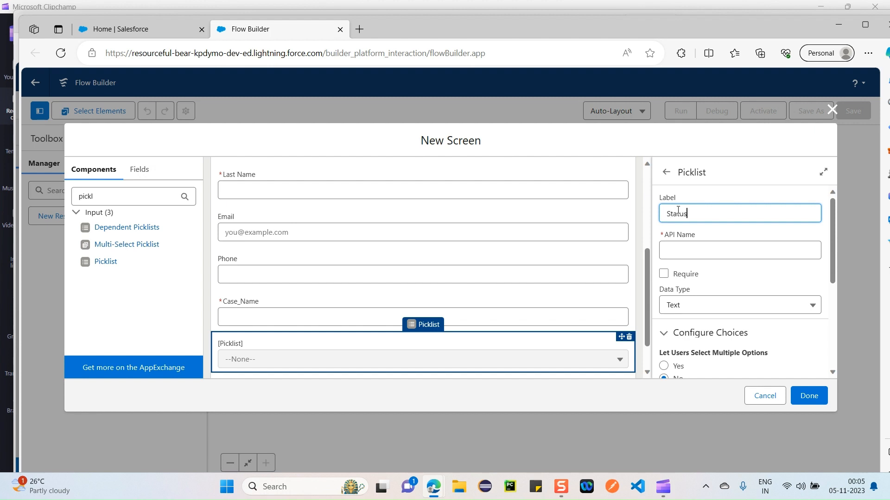
pyautogui.write('_Foie')
pyautogui.click(704, 250)
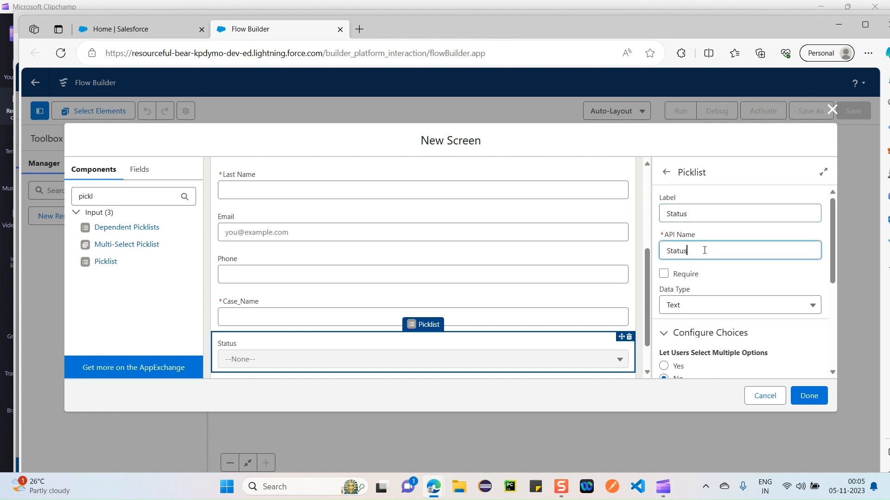
pyautogui.scroll(-2, 718, 297)
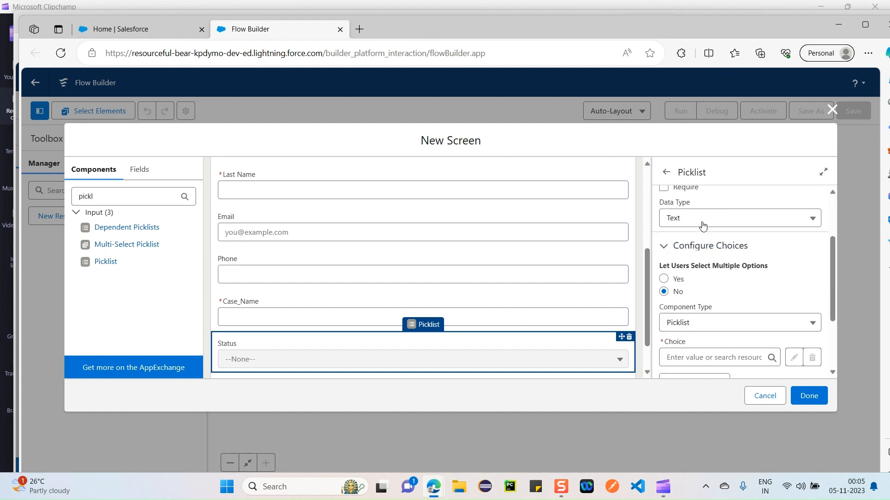
pyautogui.scroll(1, 702, 226)
pyautogui.click(664, 217)
pyautogui.scroll(-3, 716, 264)
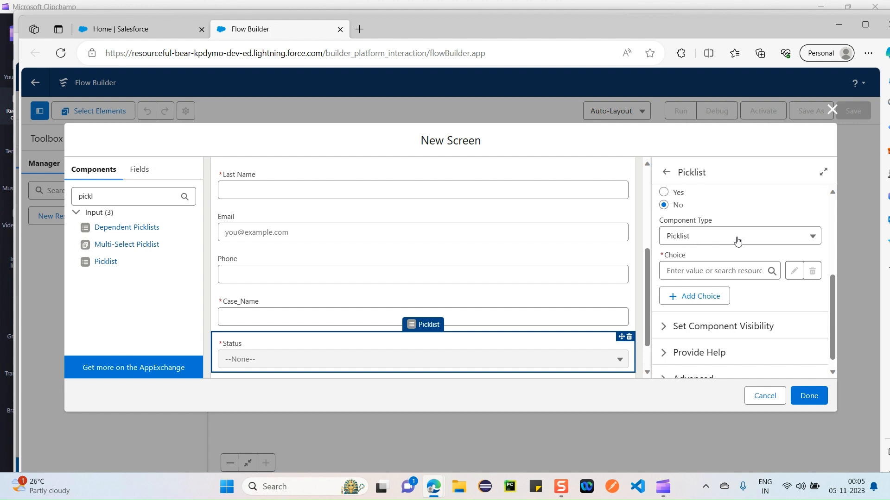
# - Create a New choice and assign it as the first choice of the Status picklist
pyautogui.click(714, 272)
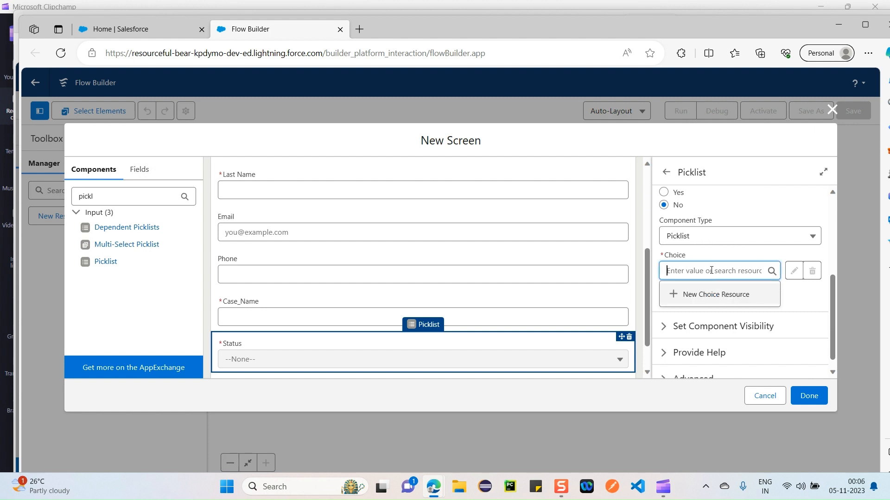
pyautogui.write('New')
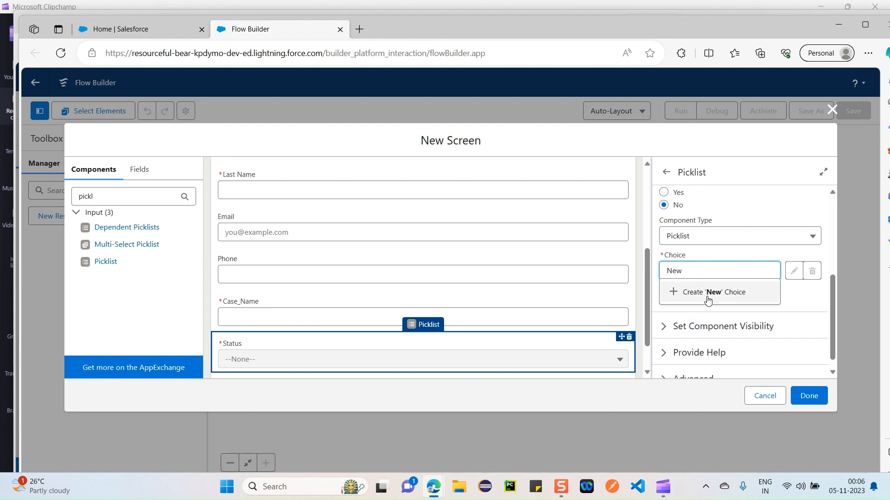
pyautogui.click(708, 295)
pyautogui.click(709, 330)
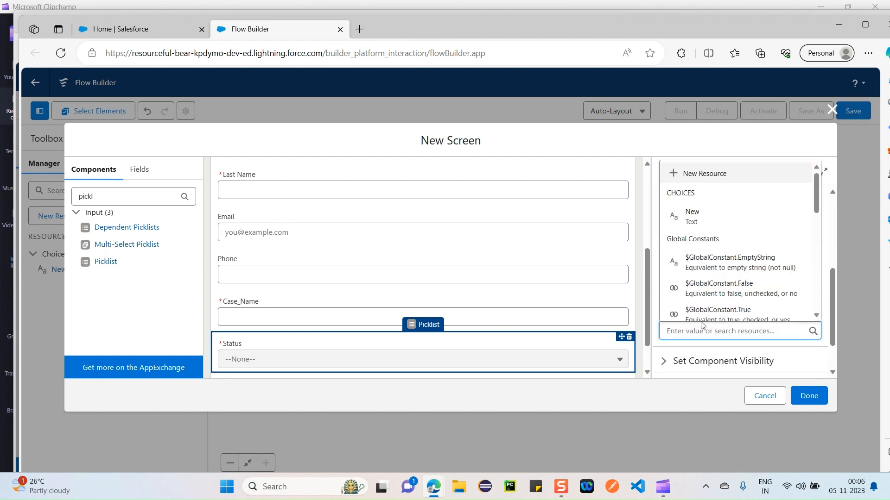
pyautogui.write('Pe')
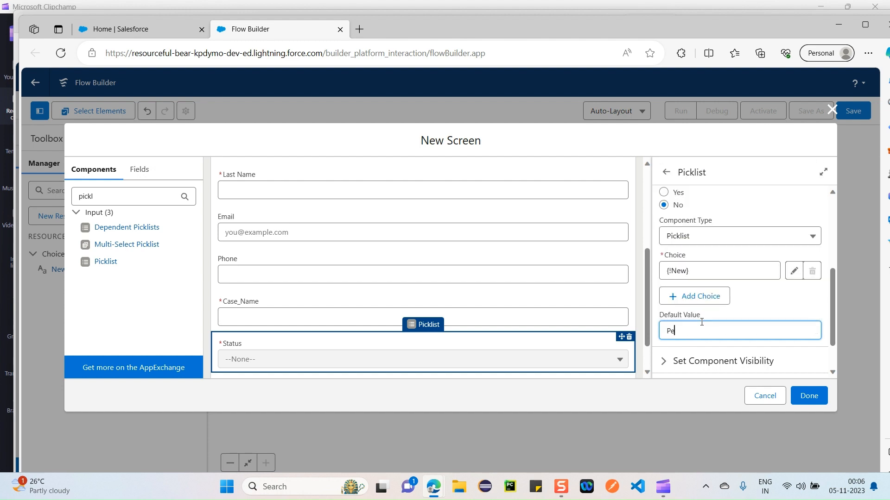
pyautogui.press('BackSpace')
pyautogui.press('BackSpace')
pyautogui.write('In-P')
pyautogui.press('BackSpace')
pyautogui.press('BackSpace')
pyautogui.scroll(-1, 725, 323)
pyautogui.moveTo(703, 283); pyautogui.dragTo(661, 308)
pyautogui.press('BackSpace')
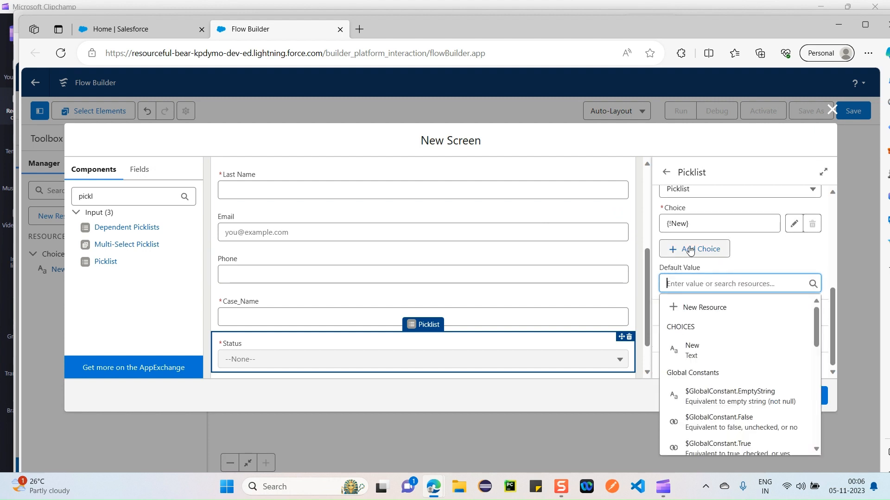
# - Add a second choice to the Status picklist and create it as In-Progress
pyautogui.click(690, 250)
pyautogui.click(696, 259)
pyautogui.write('I')
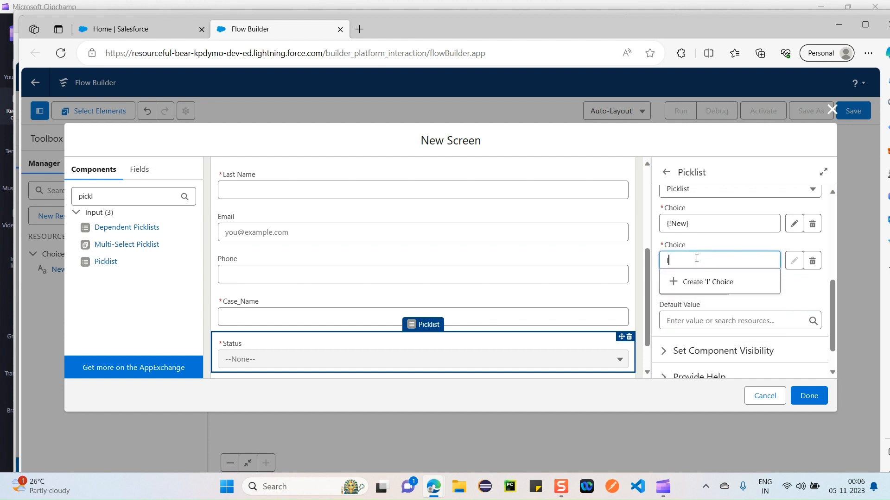
pyautogui.write('n-Progress')
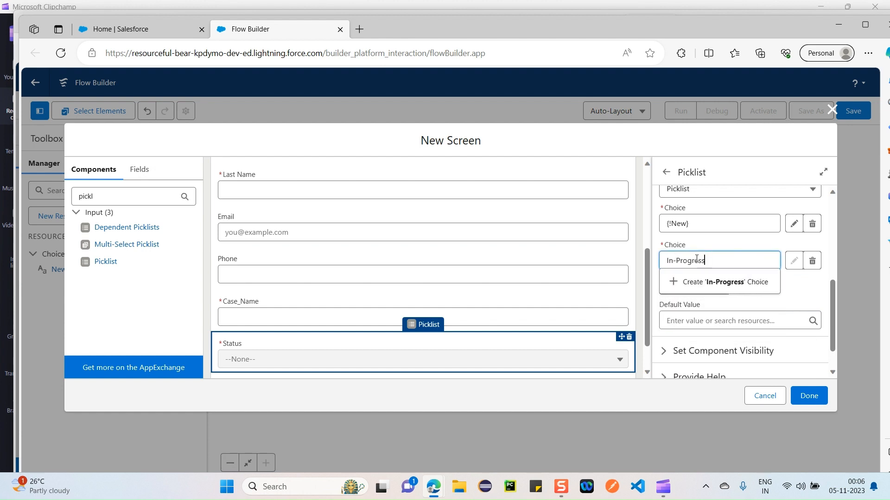
pyautogui.click(688, 281)
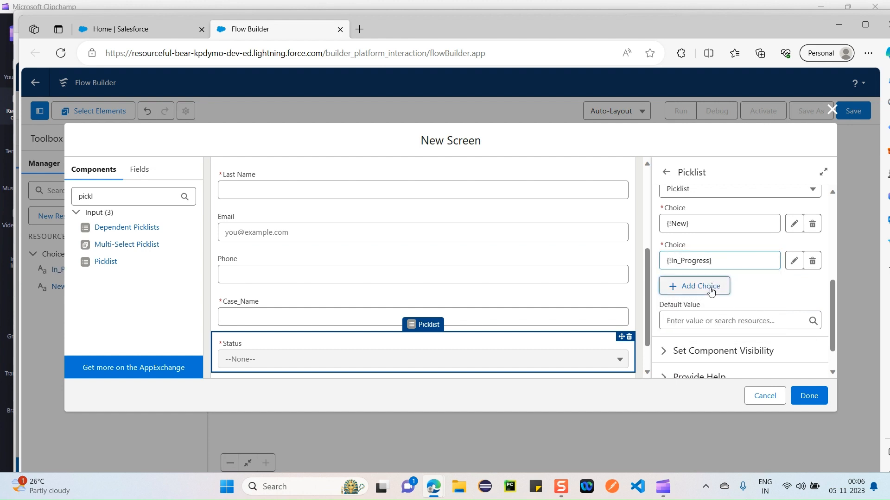
# - Add a third choice to the Status picklist and create it as Escalated
pyautogui.click(710, 297)
pyautogui.click(709, 297)
pyautogui.write('Escalated')
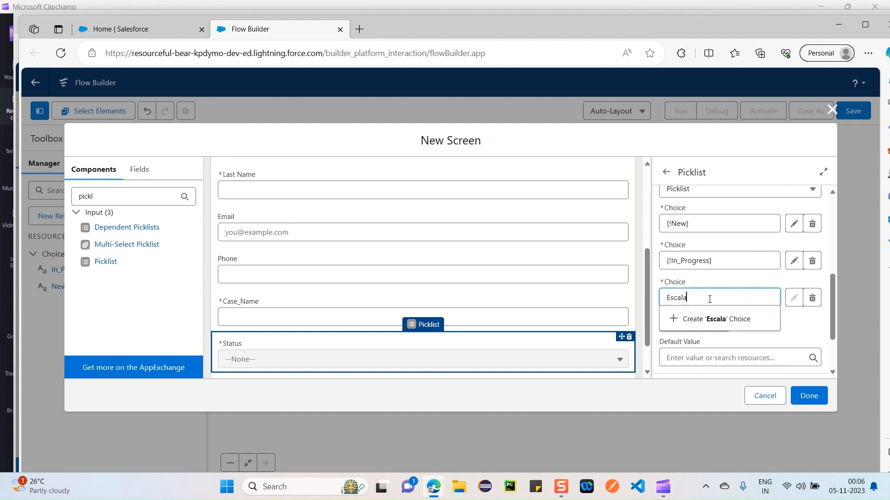
pyautogui.click(713, 319)
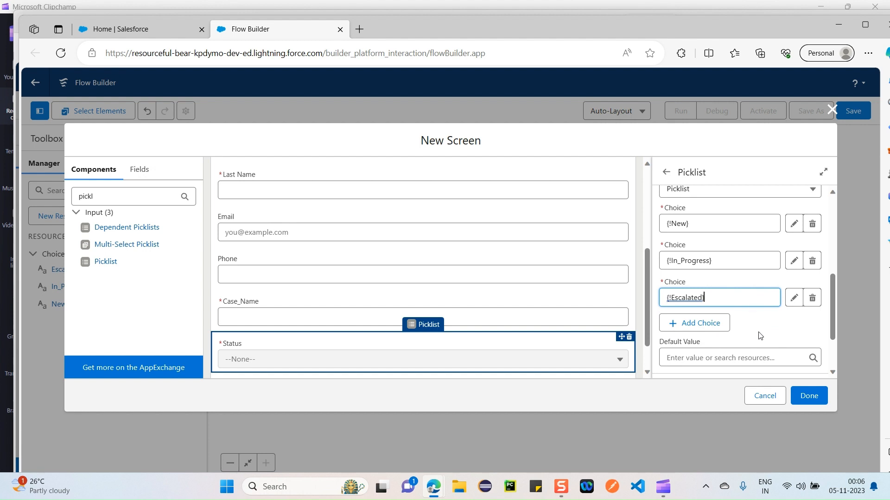
# - Add another single-select Picklist component below the Status field and label it Case_Origin
pyautogui.scroll(-1, 758, 333)
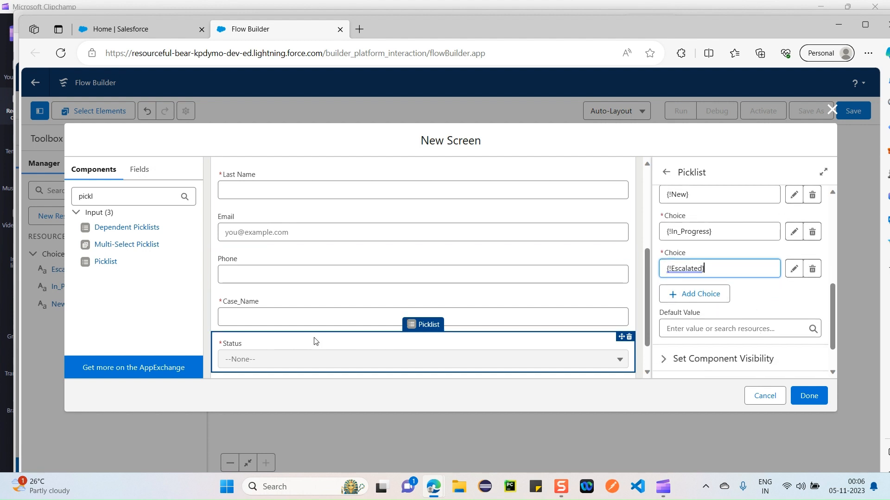
pyautogui.scroll(-1, 320, 342)
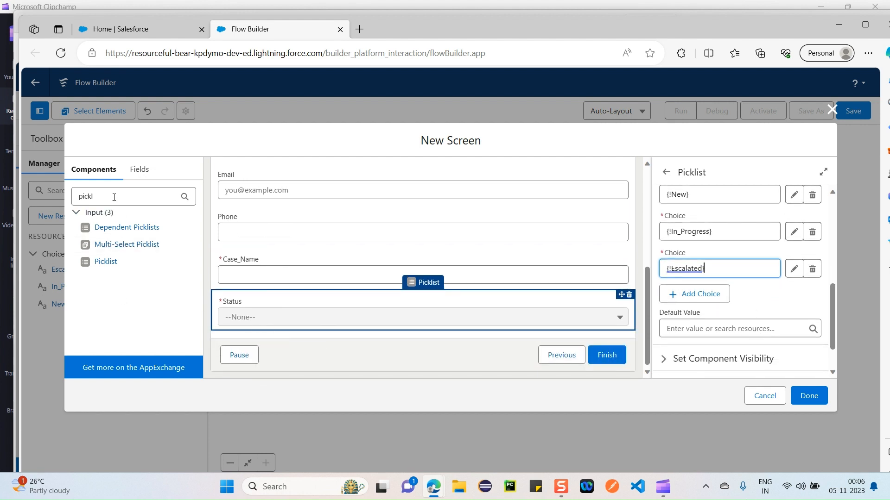
pyautogui.moveTo(113, 197); pyautogui.dragTo(54, 203)
pyautogui.moveTo(112, 261); pyautogui.dragTo(271, 338)
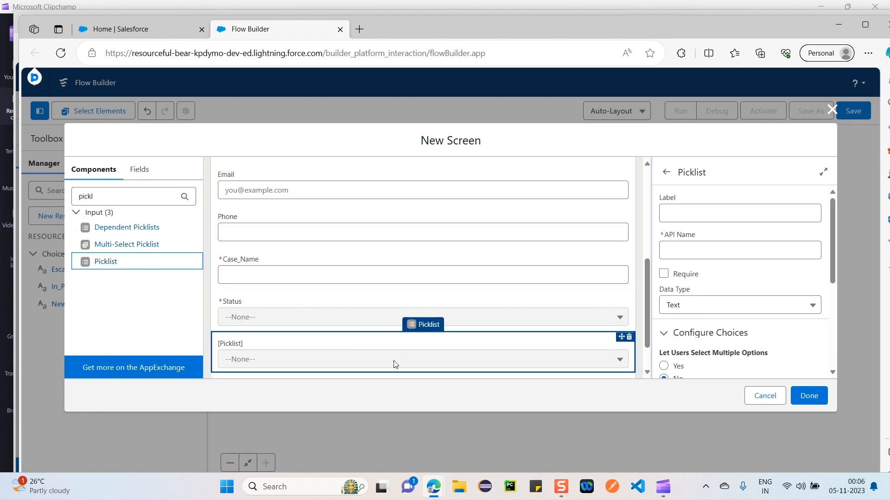
pyautogui.click(670, 214)
pyautogui.write('Cas')
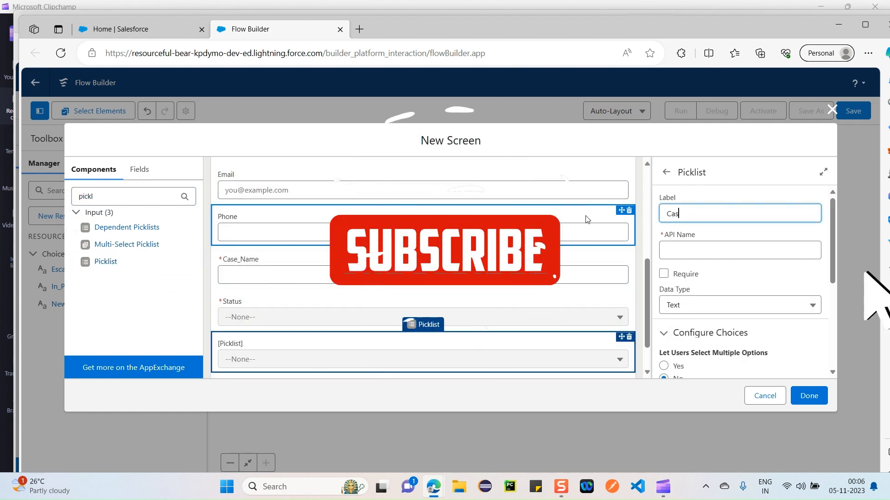
pyautogui.write('e_')
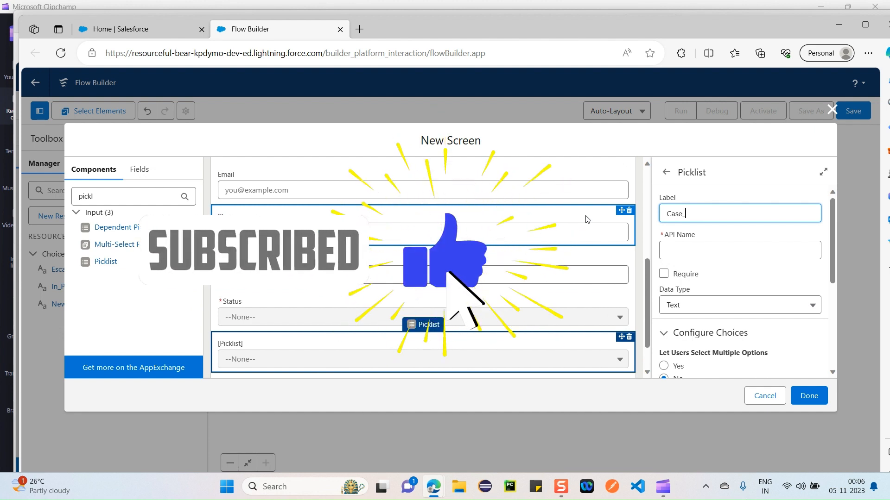
pyautogui.write('Origin')
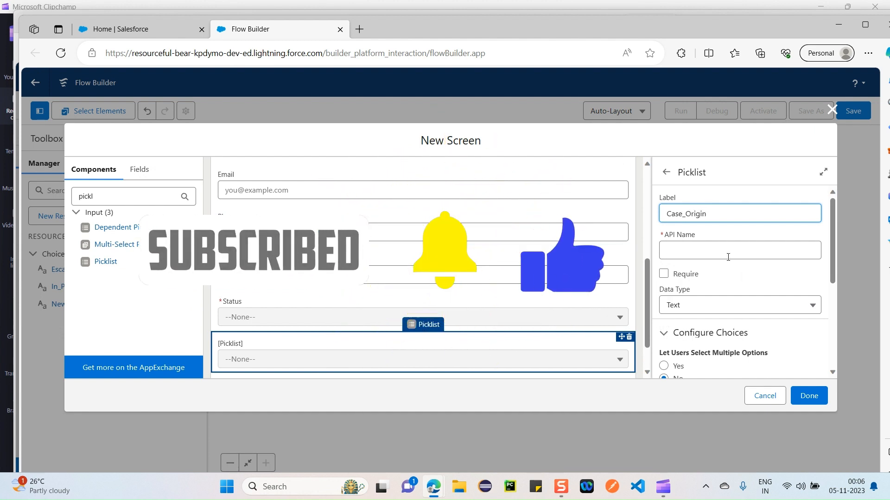
pyautogui.click(727, 253)
# - Create a Web choice and assign it as the first choice of the Case_Origin picklist
pyautogui.scroll(-2, 745, 292)
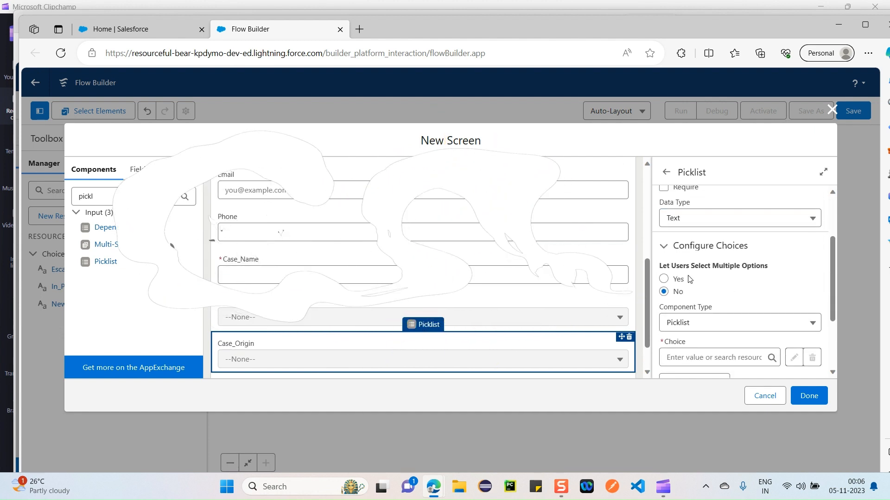
pyautogui.scroll(-1, 712, 316)
pyautogui.click(718, 300)
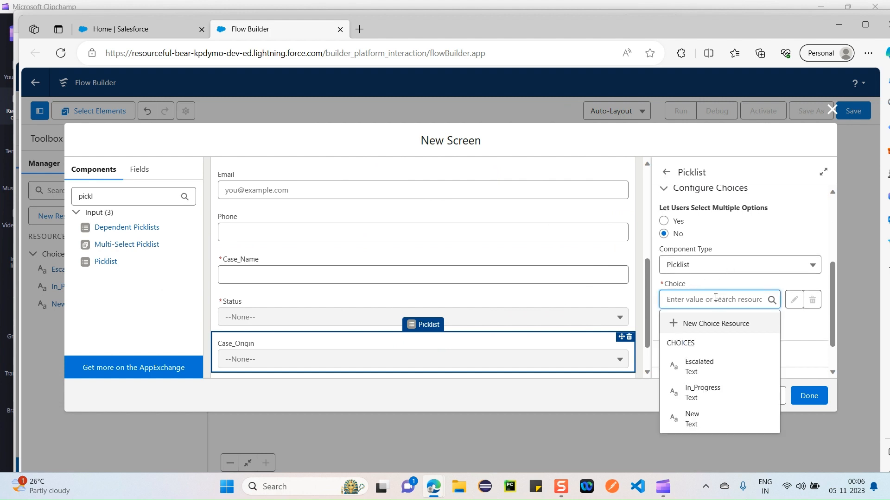
pyautogui.write('Web')
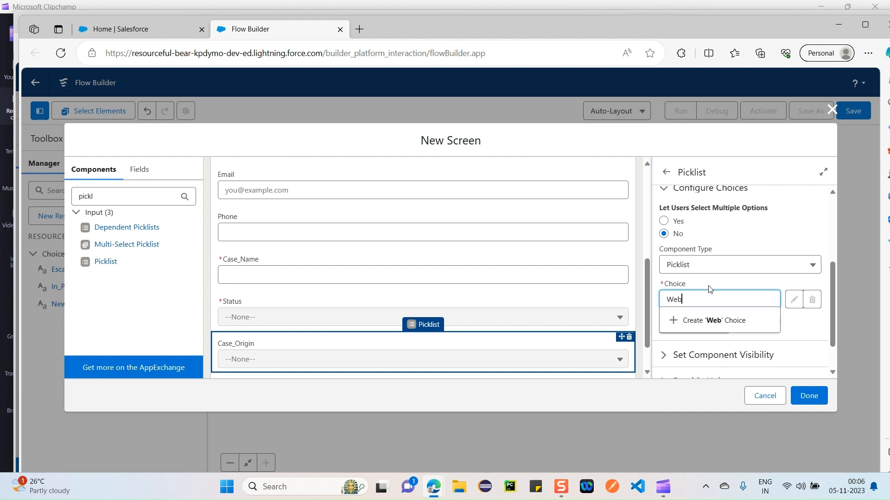
pyautogui.click(705, 320)
# - Add a second choice to the Case_Origin picklist and create it as Phone
pyautogui.click(695, 325)
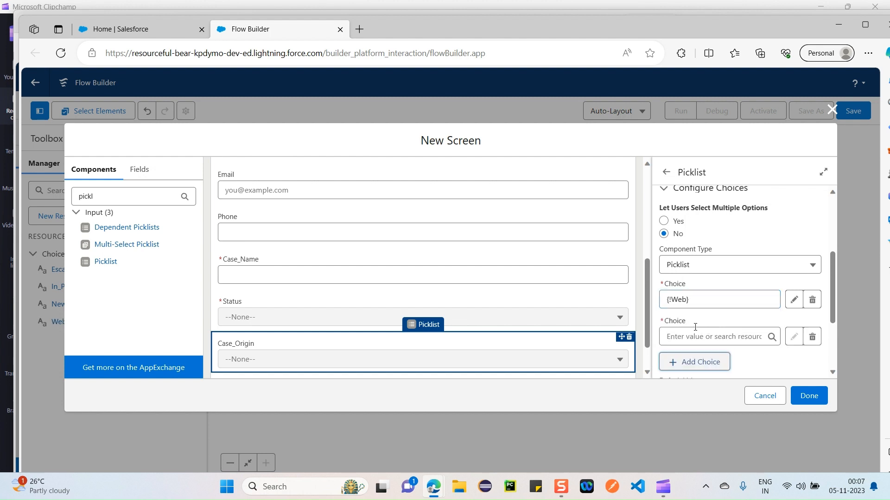
pyautogui.click(695, 330)
pyautogui.write('Phone')
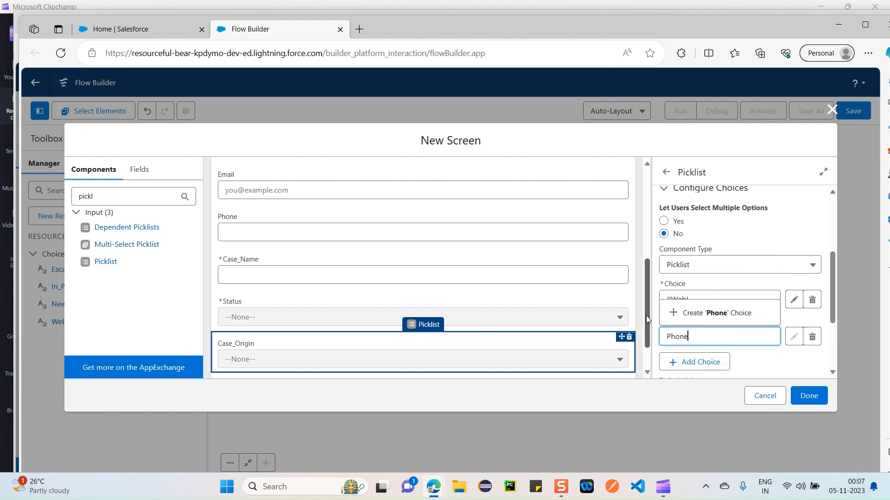
pyautogui.click(708, 313)
# - Add a third choice to the Case_Origin picklist and create it as Email
pyautogui.scroll(-1, 702, 306)
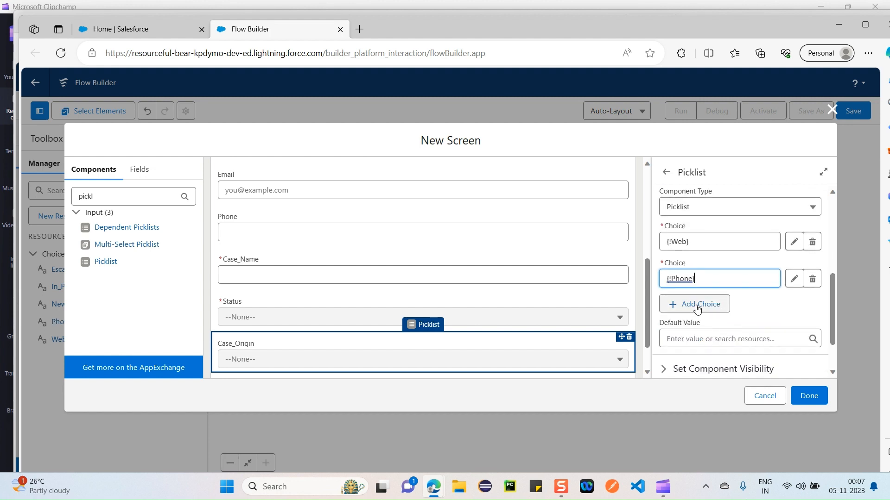
pyautogui.click(697, 309)
pyautogui.click(697, 315)
pyautogui.write('Email')
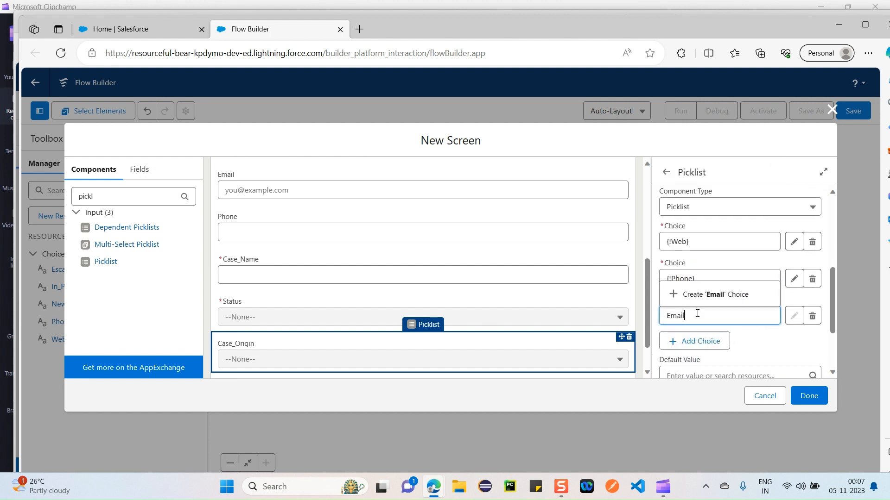
pyautogui.click(714, 295)
# - Add a Picklist component below Case_Origin and give it the label and API name Currency_Field
pyautogui.scroll(-1, 416, 295)
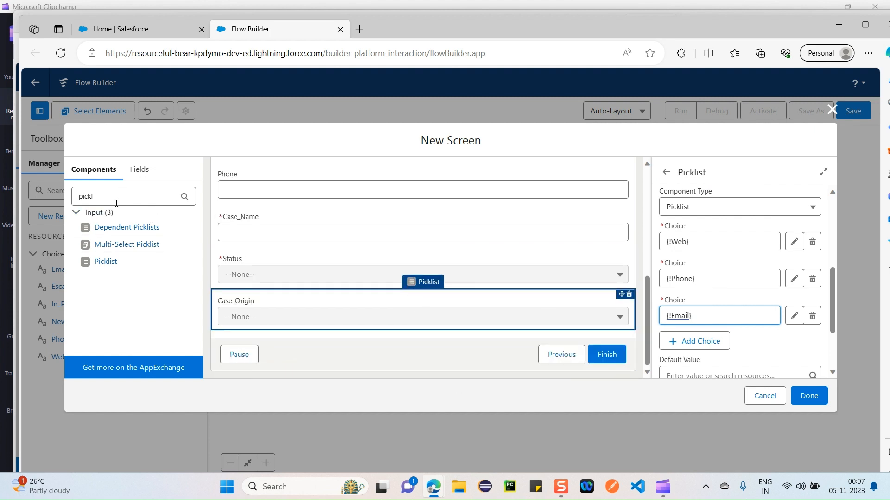
pyautogui.moveTo(130, 264); pyautogui.dragTo(292, 332)
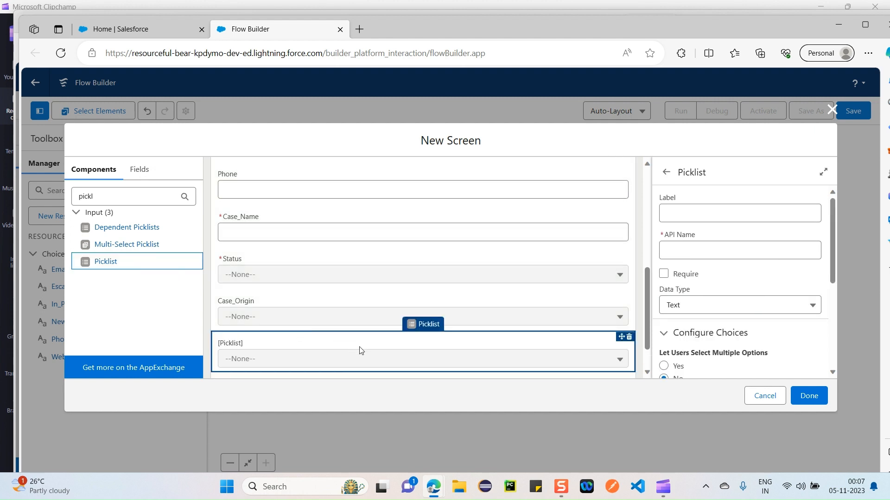
pyautogui.click(691, 213)
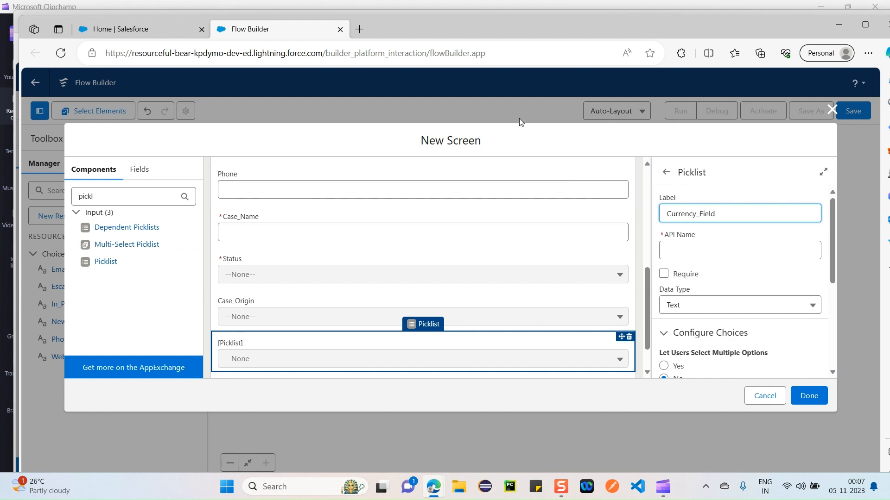
pyautogui.click(699, 251)
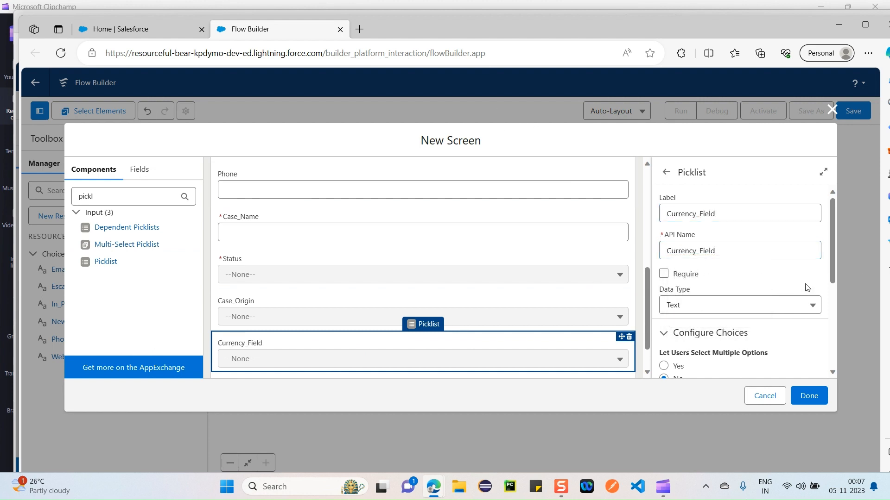
# - Create a USD choice and assign it as the first choice of the Currency_Field picklist
pyautogui.scroll(-5, 787, 292)
pyautogui.click(706, 301)
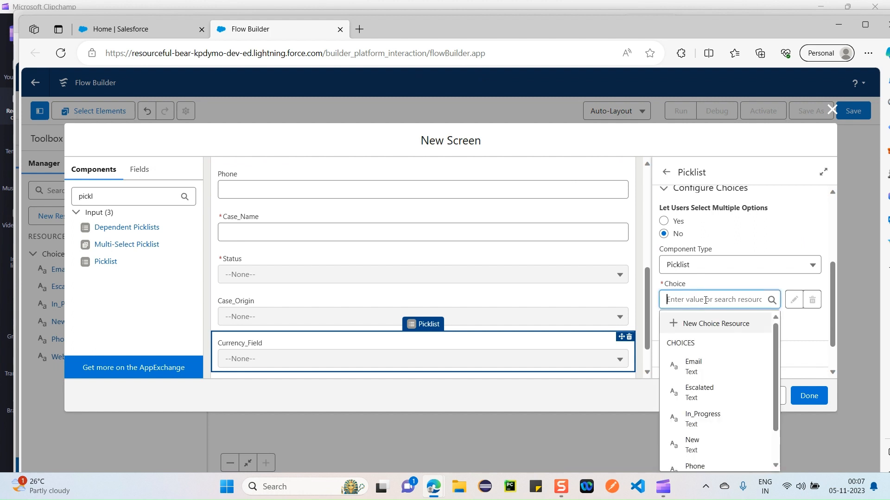
pyautogui.write('USD')
pyautogui.click(696, 328)
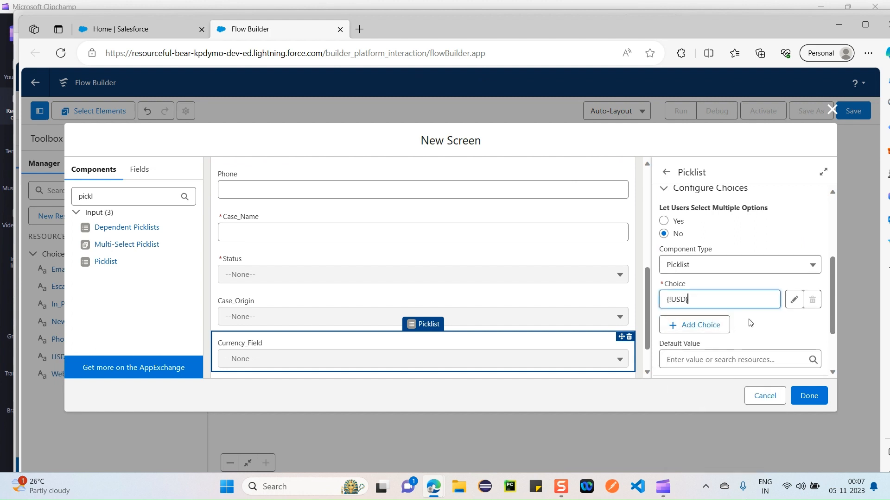
# - Add two more choices to the Currency_Field picklist, created as Euro and INR
pyautogui.click(702, 324)
pyautogui.click(714, 338)
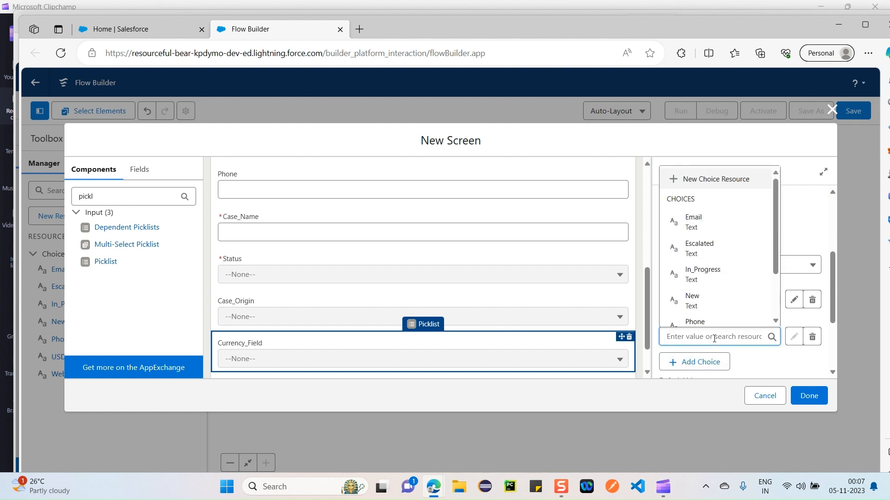
pyautogui.write('Euro')
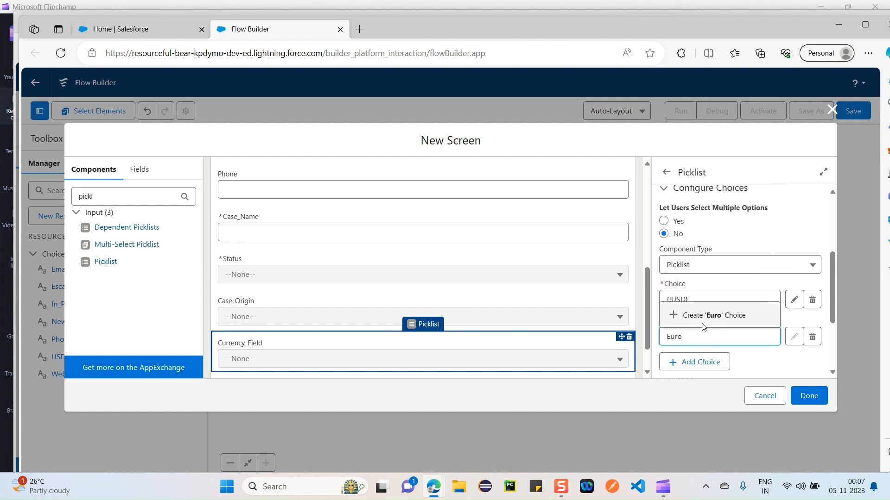
pyautogui.click(704, 320)
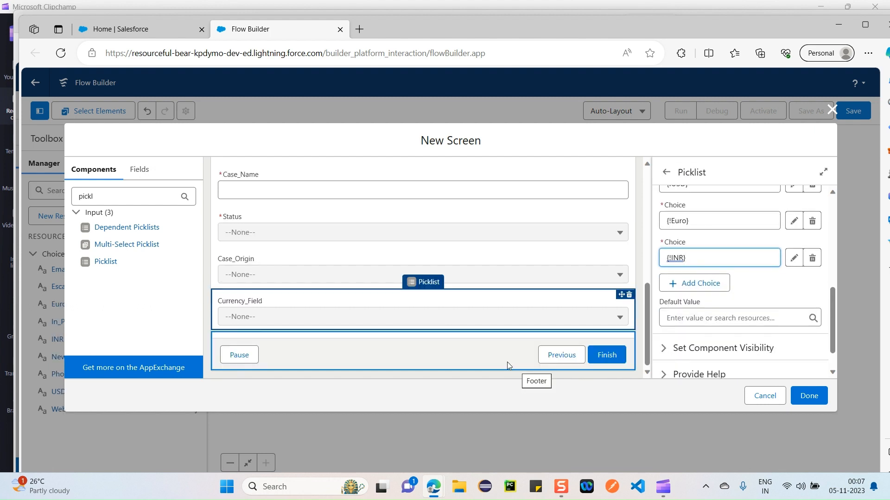
# - Finish the new screen and reopen the Case Creation screen element for editing
pyautogui.moveTo(484, 147); pyautogui.dragTo(427, 148)
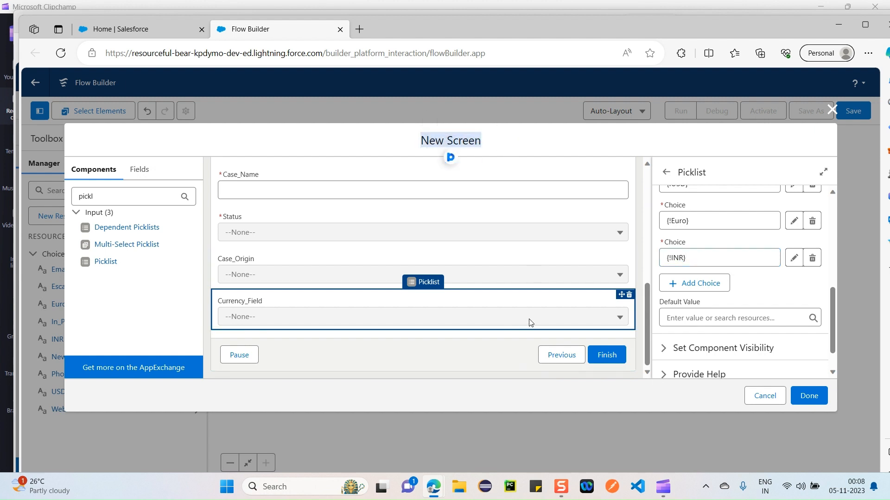
pyautogui.click(809, 396)
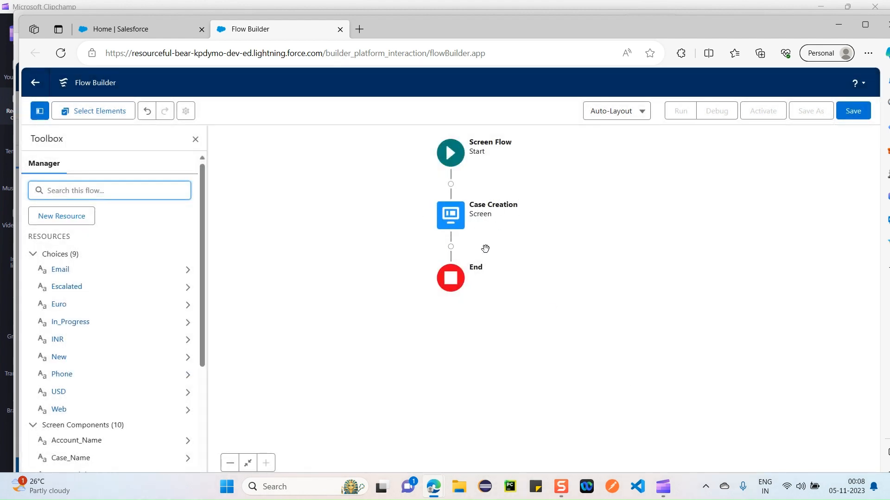
pyautogui.doubleClick(447, 217)
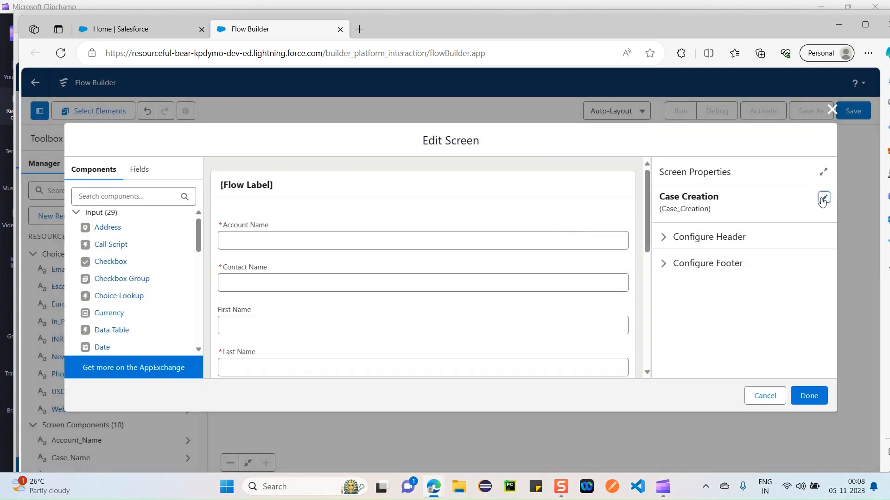
# - Rename the screen to User Details for Case Creation with API name User_Details_for_Case_Creation and finish editing it
pyautogui.click(824, 200)
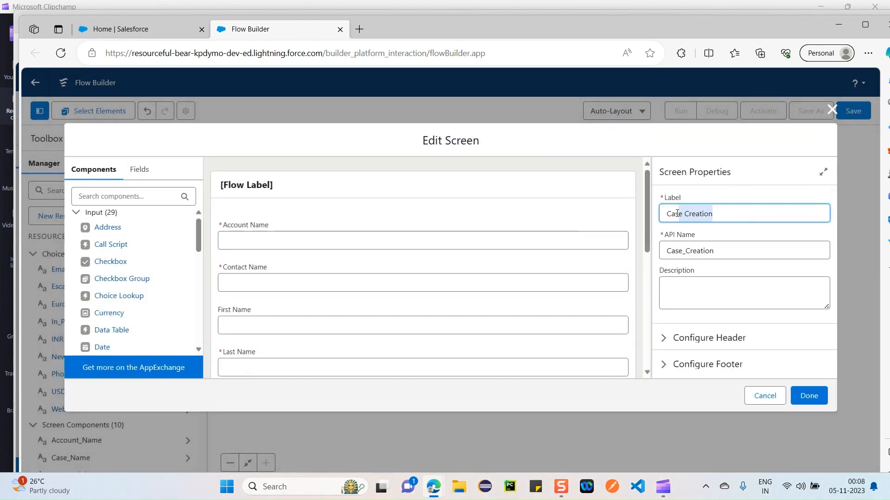
pyautogui.moveTo(724, 250); pyautogui.dragTo(650, 255)
pyautogui.press('BackSpace')
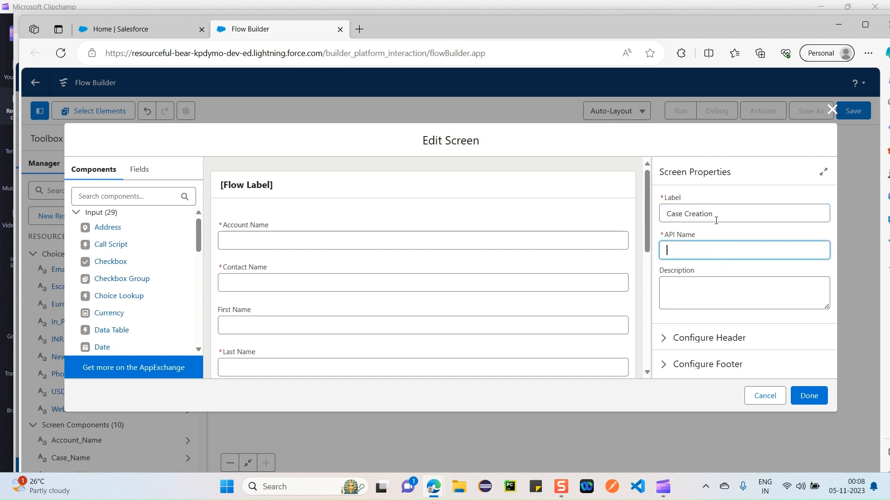
pyautogui.hotkey('shift', 'Tab')
pyautogui.press('BackSpace')
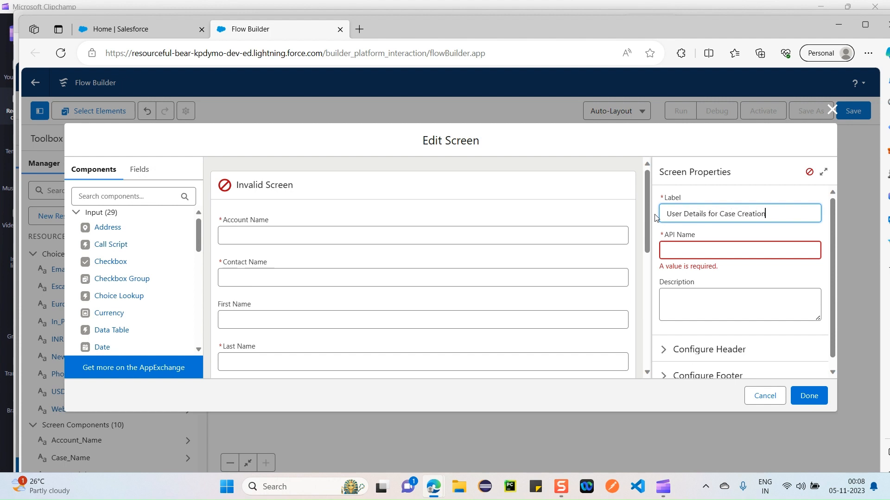
pyautogui.click(781, 247)
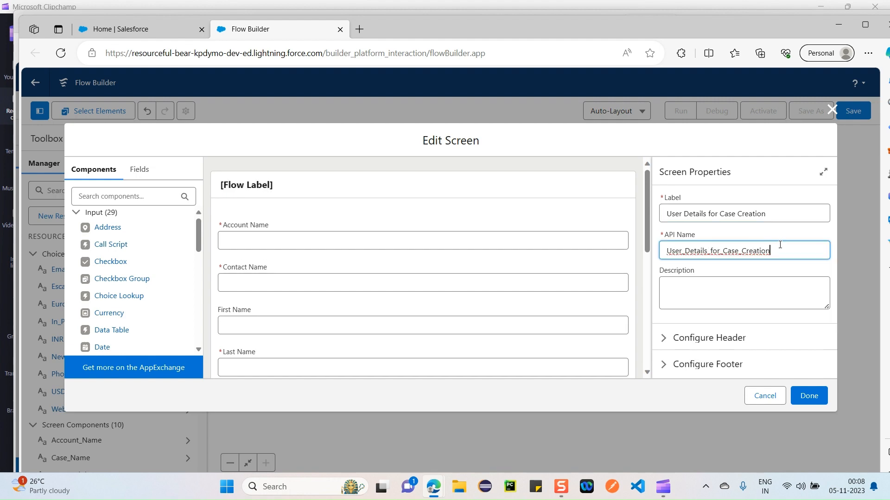
pyautogui.click(807, 395)
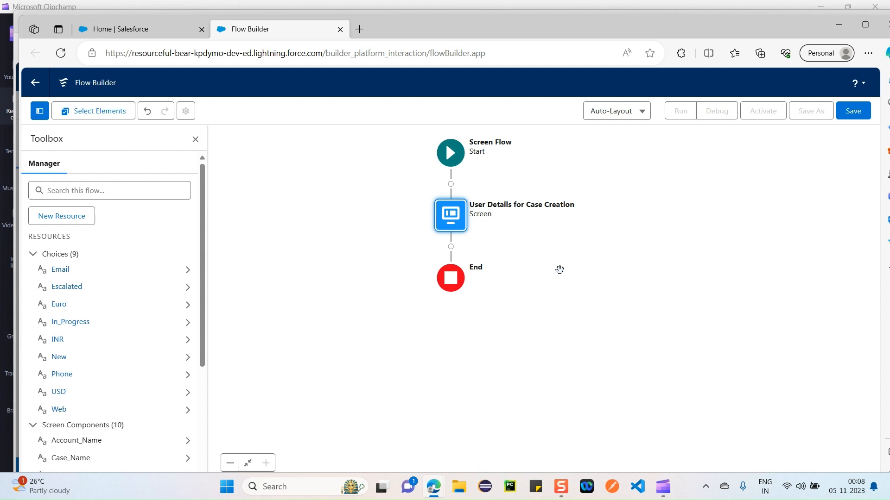
# - Add a Create Records element after the User Details for Case Creation screen, labelled Account Creation with API name Account_Creation
pyautogui.click(450, 247)
pyautogui.write('crea')
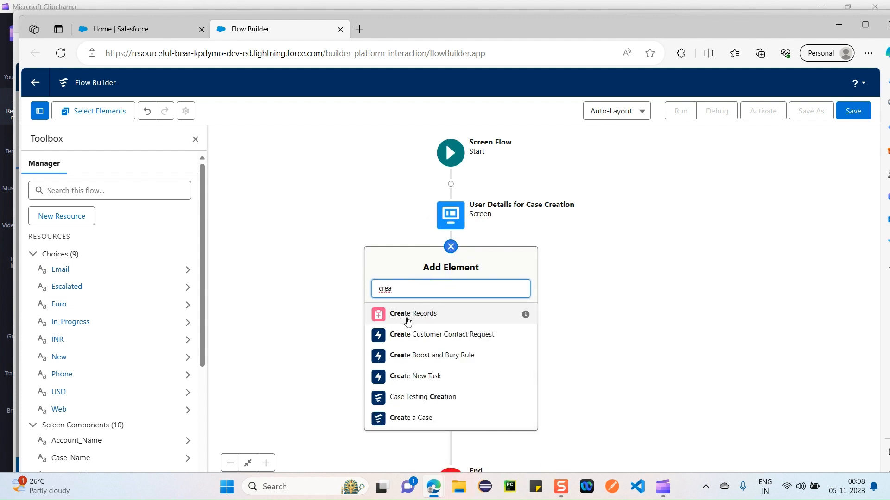
pyautogui.click(419, 319)
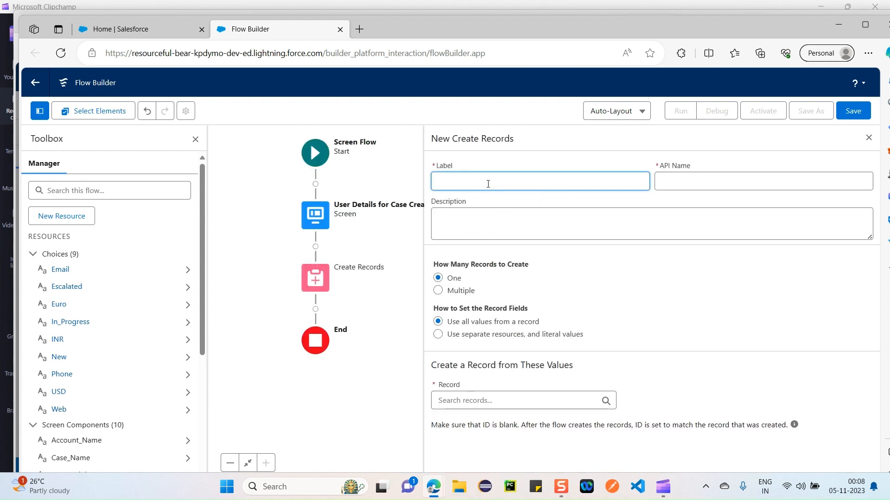
pyautogui.write('Account Creation')
pyautogui.click(777, 186)
pyautogui.click(597, 224)
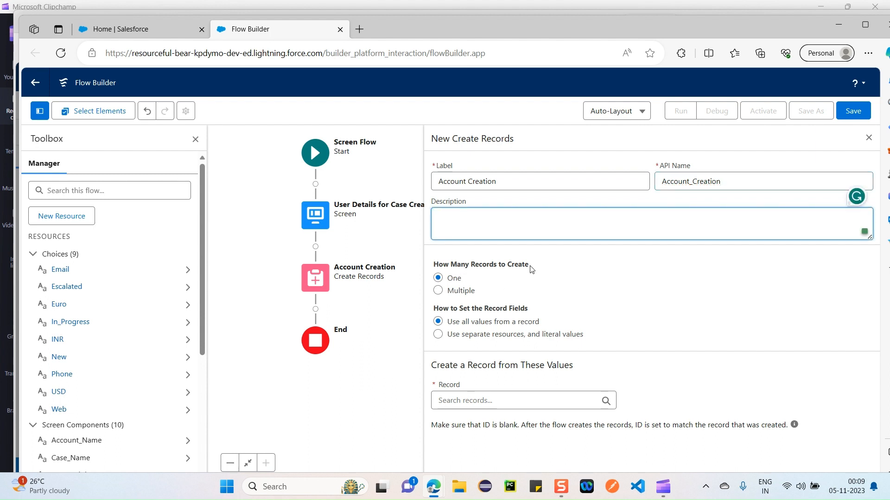
# - Have Account Creation set its record fields from separate resources and literal values, and choose Account as the object
pyautogui.moveTo(537, 268); pyautogui.dragTo(473, 278)
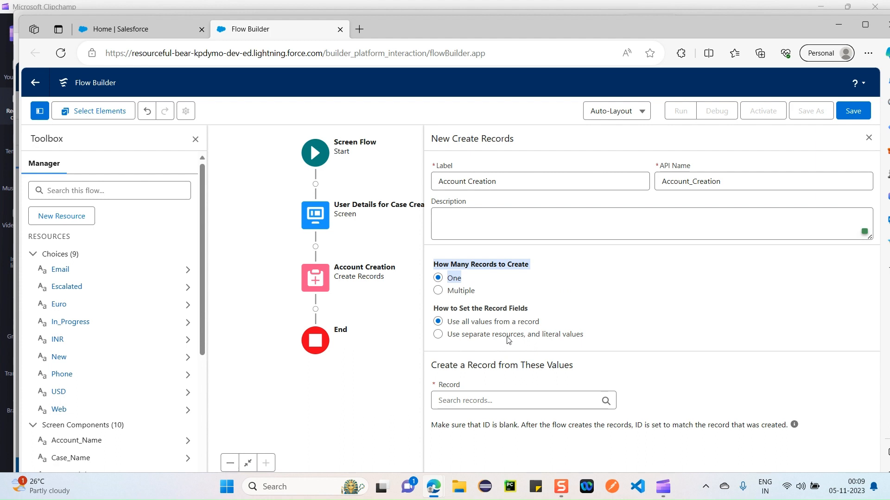
pyautogui.click(438, 335)
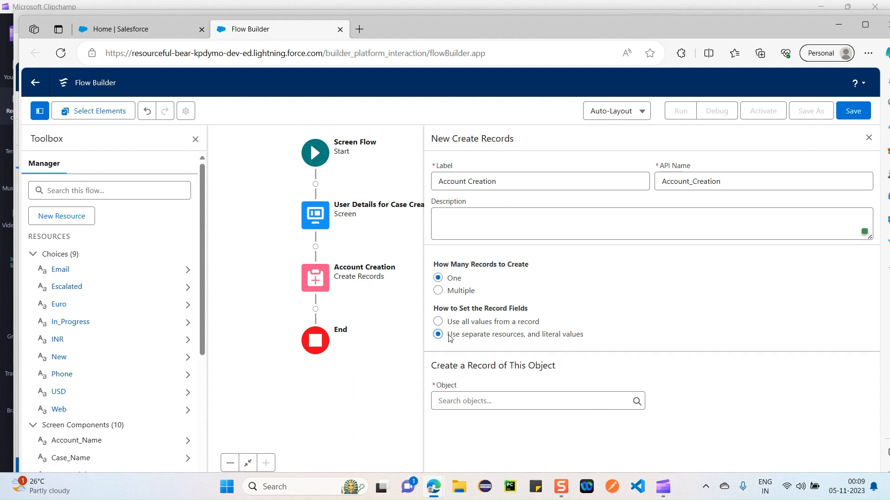
pyautogui.moveTo(449, 338); pyautogui.dragTo(585, 335)
pyautogui.click(516, 399)
pyautogui.click(516, 400)
pyautogui.write('accou')
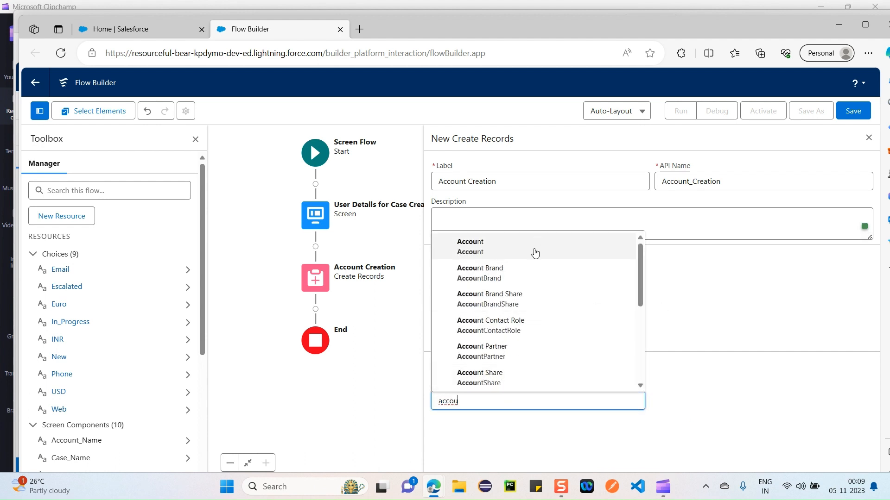
pyautogui.click(535, 252)
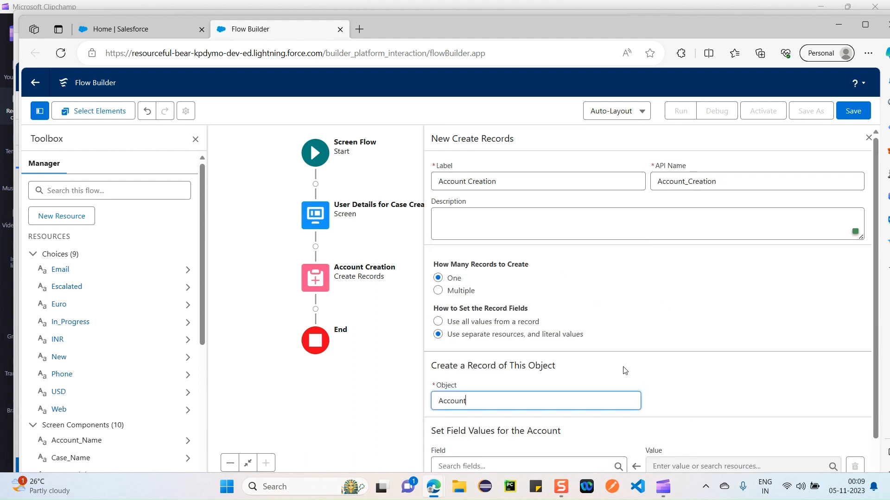
# - Map the Account's Name field to the Account_Name screen component
pyautogui.scroll(-1, 624, 371)
pyautogui.click(540, 425)
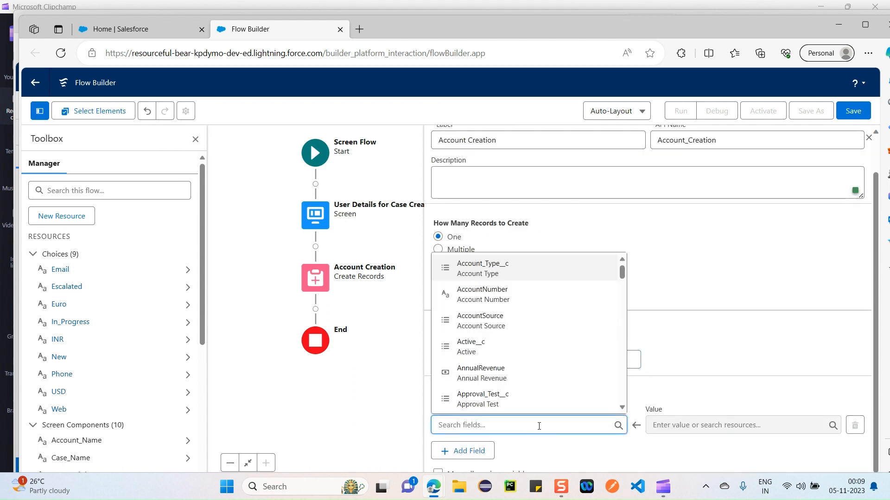
pyautogui.write('acco')
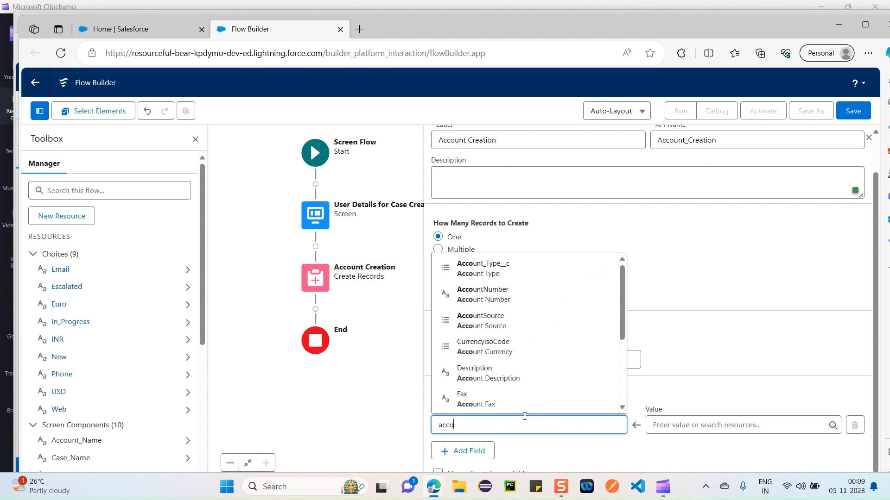
pyautogui.write('unt')
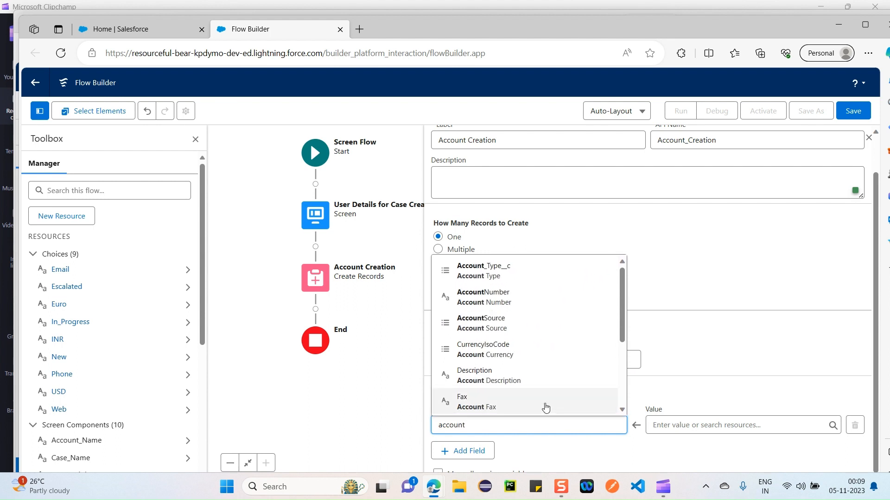
pyautogui.scroll(-3, 555, 341)
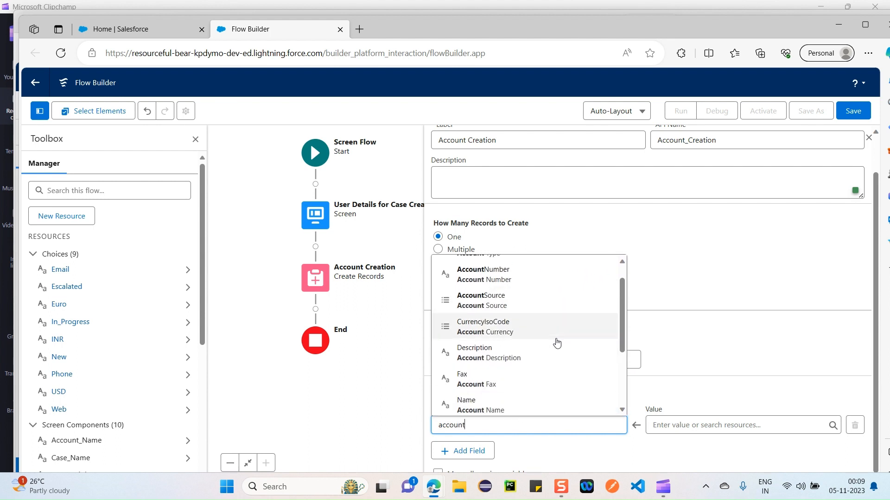
pyautogui.scroll(-2, 557, 342)
pyautogui.click(520, 310)
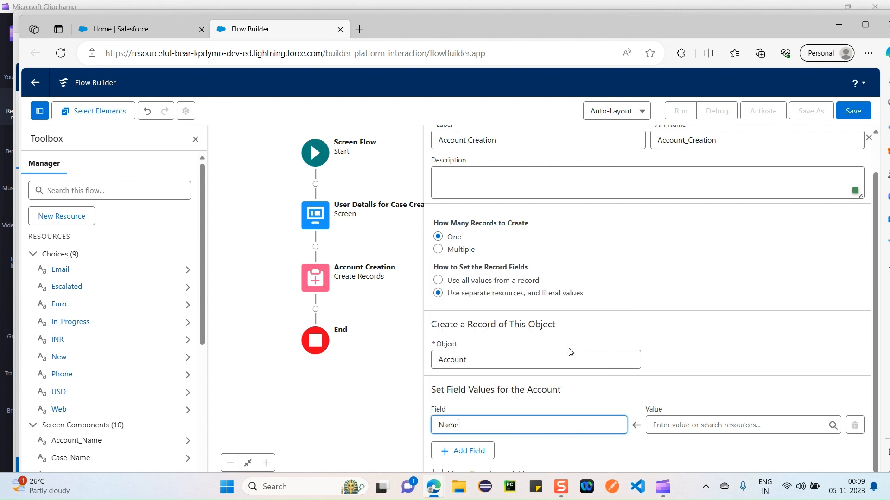
pyautogui.click(694, 425)
pyautogui.write('accou')
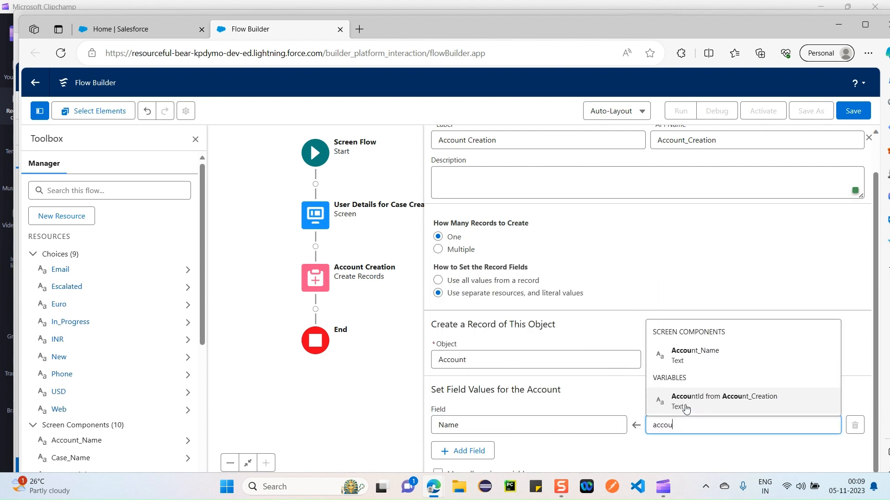
pyautogui.click(699, 356)
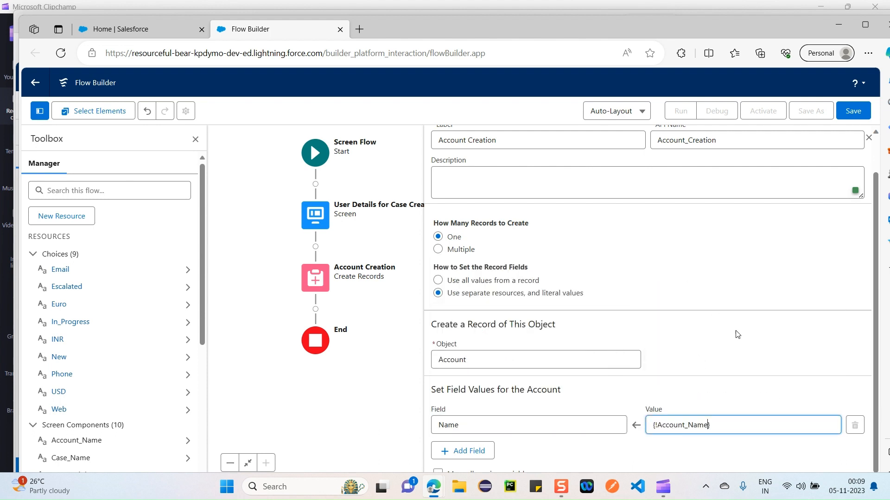
pyautogui.click(686, 457)
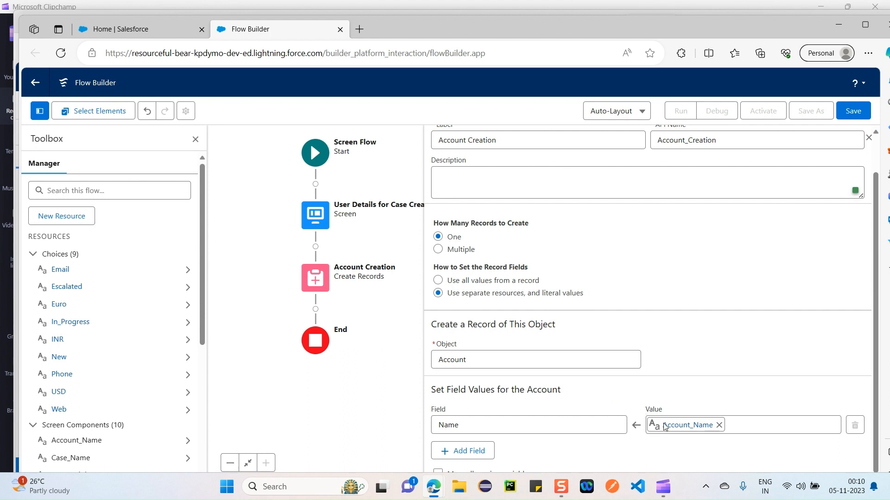
# - Add a Create Records element after Account Creation, labelled Contact Creation with API name Contact_Creation
pyautogui.hotkey('ctrl', '-')
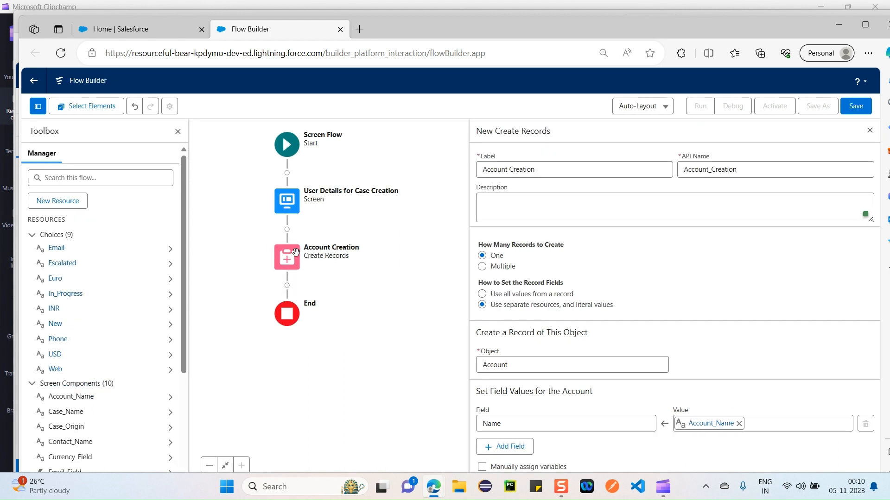
pyautogui.click(287, 286)
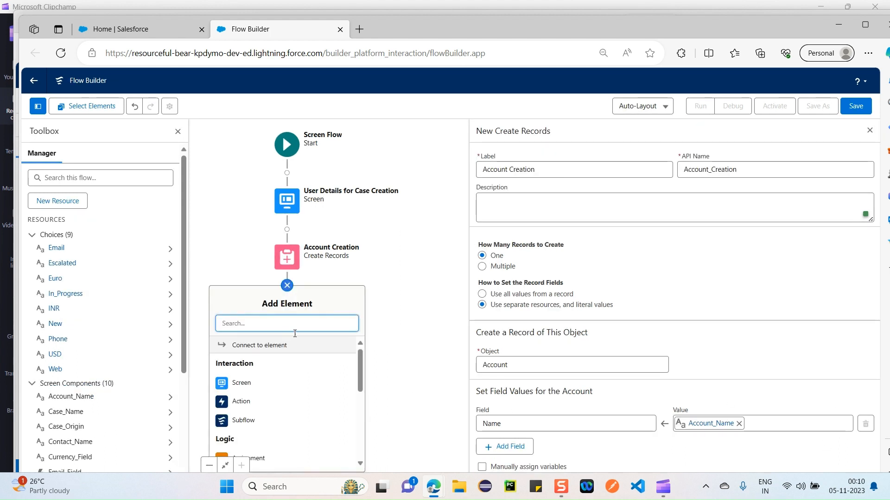
pyautogui.click(270, 318)
pyautogui.write('creat')
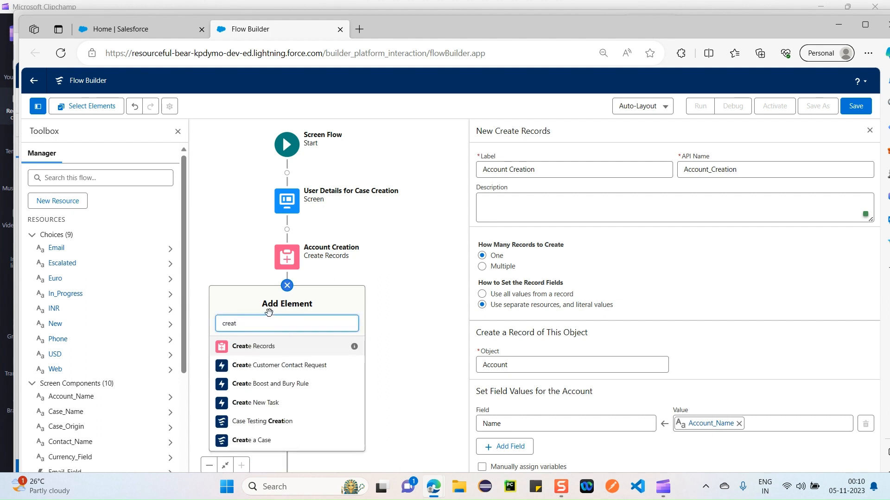
pyautogui.click(315, 346)
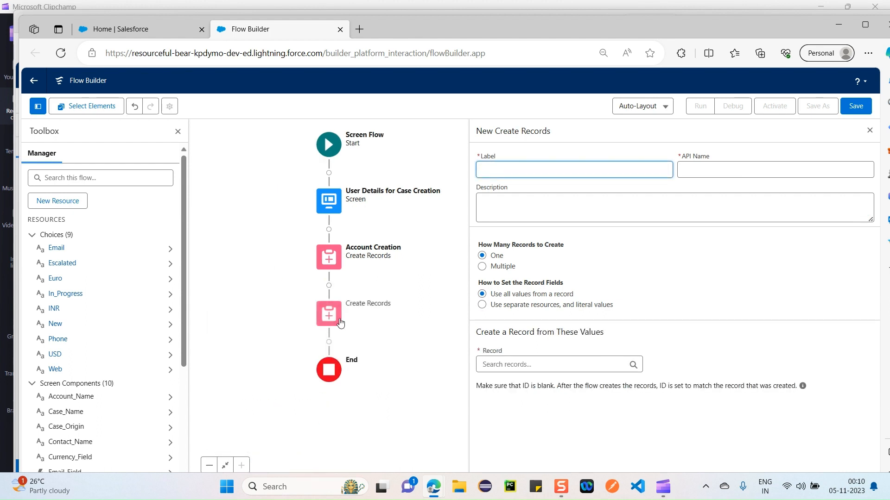
pyautogui.click(334, 320)
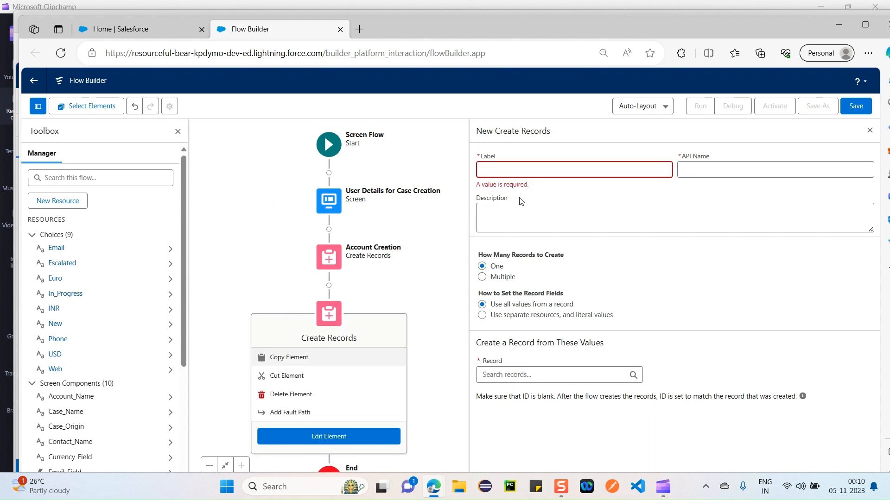
pyautogui.click(550, 170)
pyautogui.write('Contact Creation')
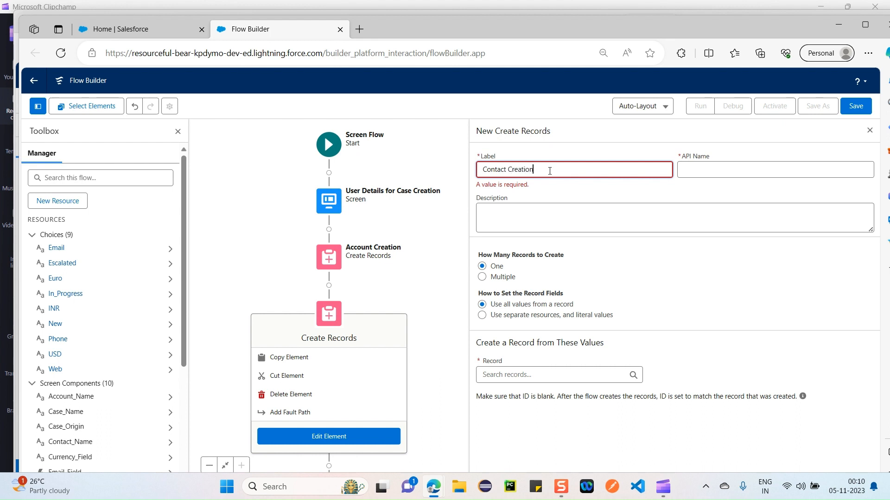
pyautogui.click(700, 169)
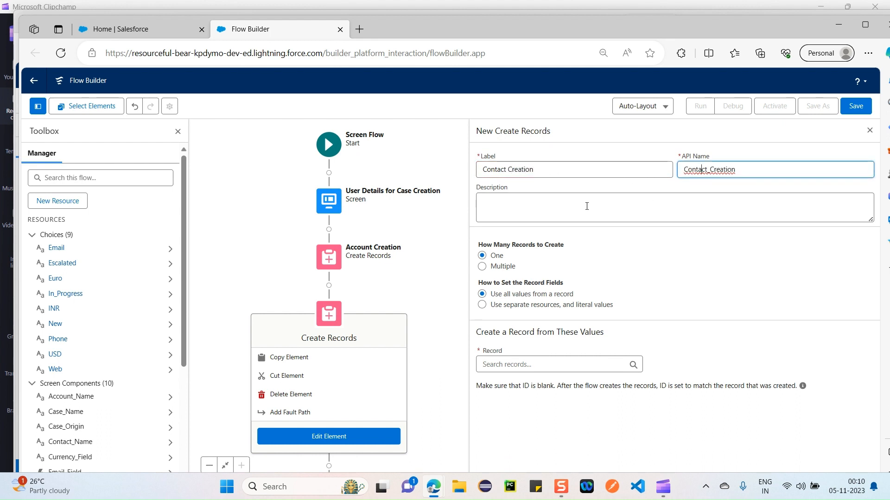
pyautogui.click(571, 213)
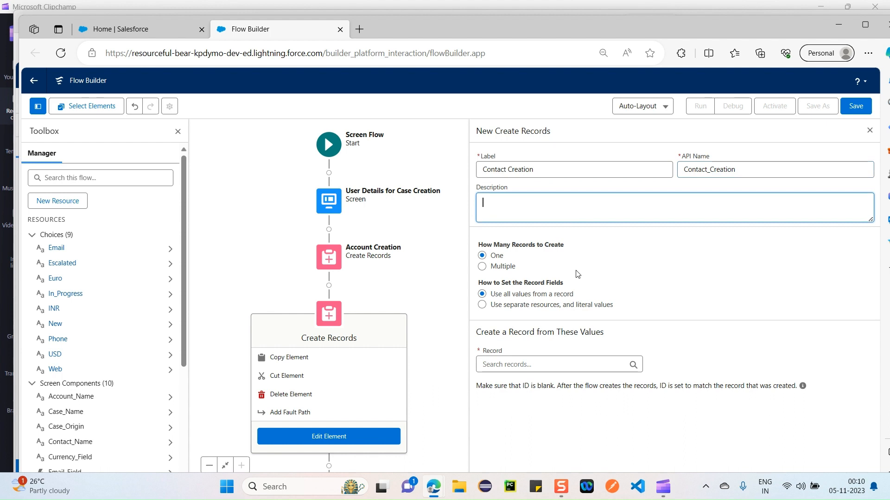
# - Have Contact Creation set its record fields from separate resources and literal values, and choose Contact as the object
pyautogui.click(482, 305)
pyautogui.click(522, 366)
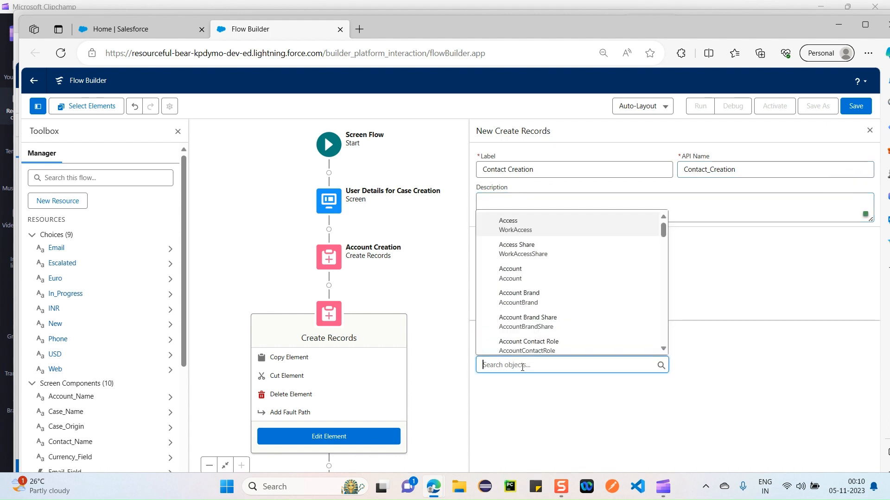
pyautogui.write('conta')
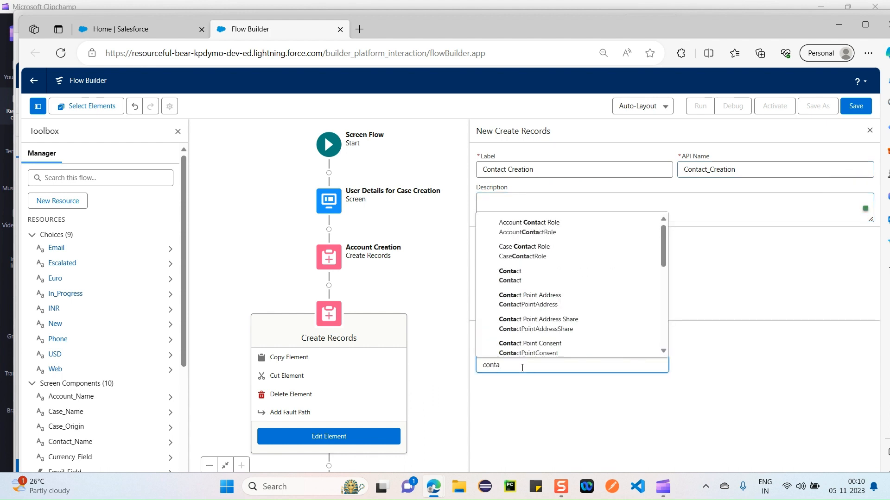
pyautogui.click(510, 275)
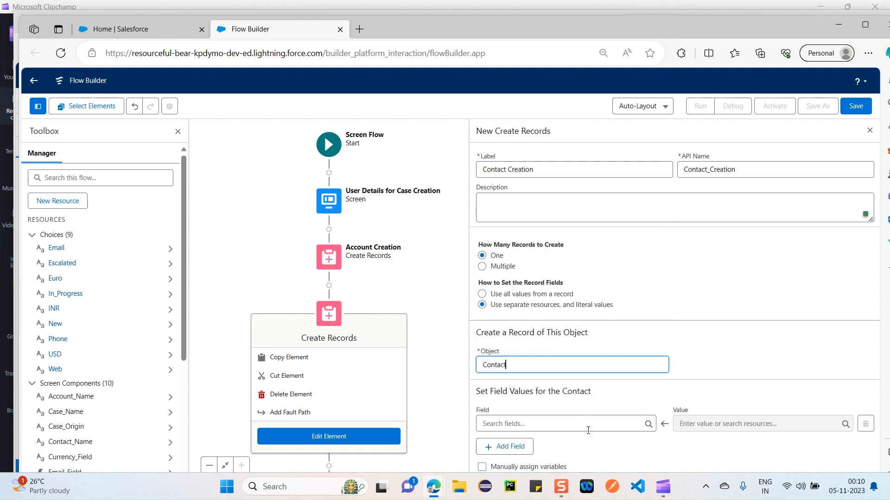
# - Map the Contact's FirstName field to the First_Name screen component in Contact Creation
pyautogui.click(548, 425)
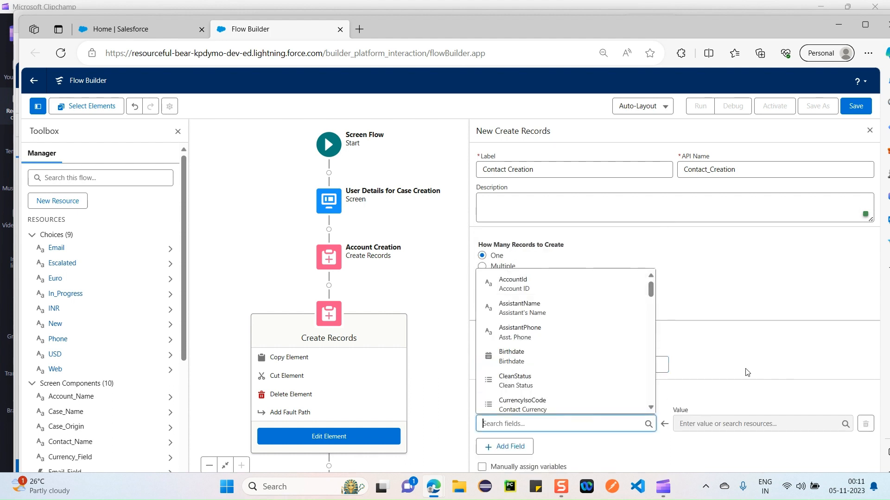
pyautogui.write('contact')
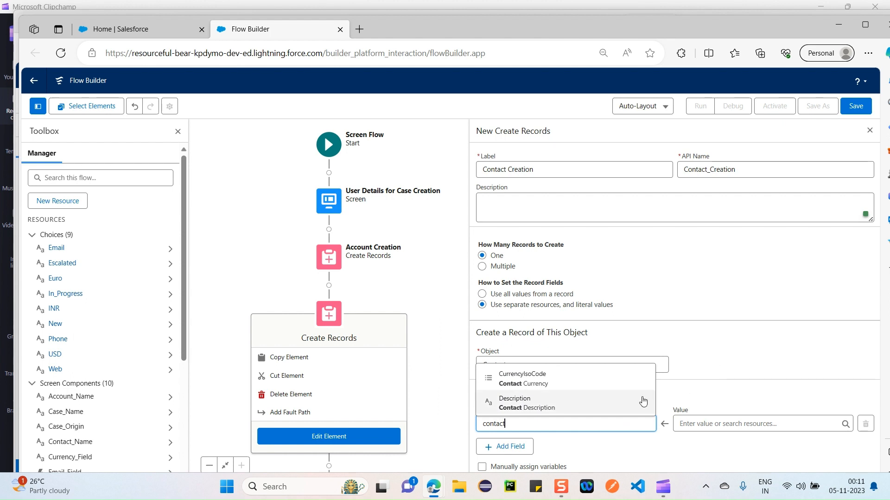
pyautogui.moveTo(507, 425); pyautogui.dragTo(440, 426)
pyautogui.press('BackSpace')
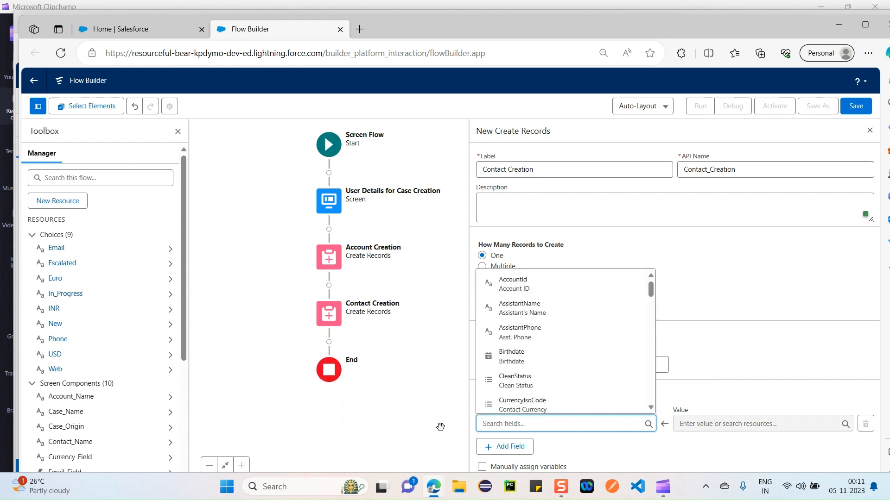
pyautogui.write('first')
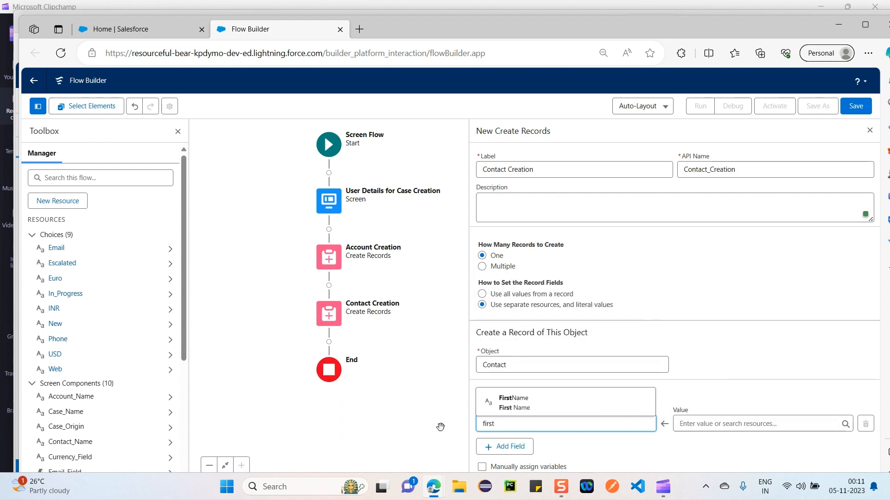
pyautogui.click(576, 407)
pyautogui.click(684, 424)
pyautogui.write('firs')
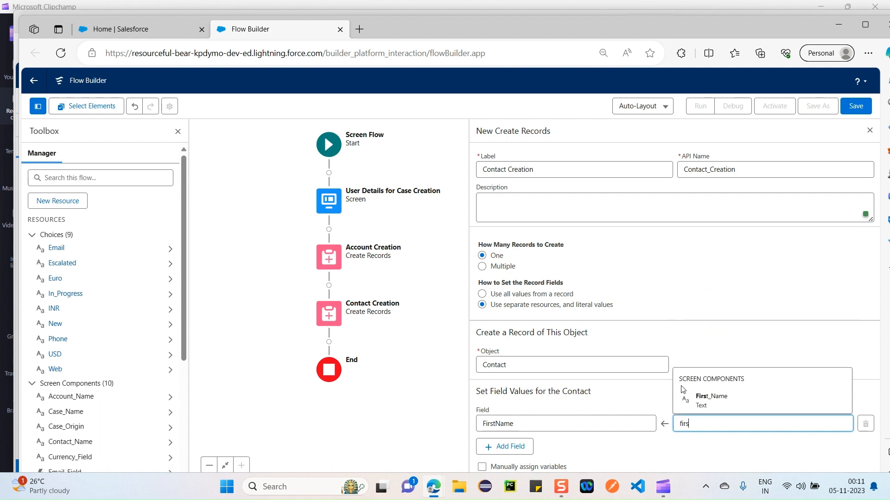
pyautogui.click(686, 393)
# - Add a second field row and map the Contact's LastName field to the Last_Name screen component
pyautogui.click(531, 447)
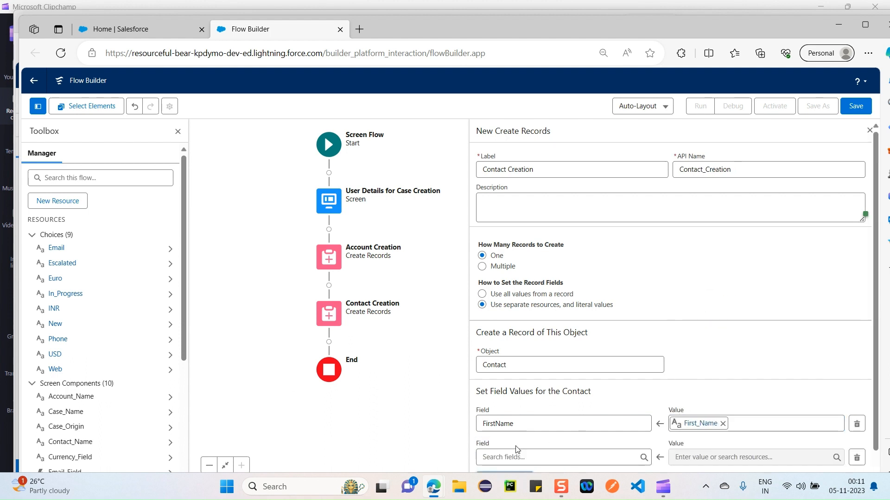
pyautogui.click(531, 456)
pyautogui.scroll(-2, 602, 408)
pyautogui.write('Last')
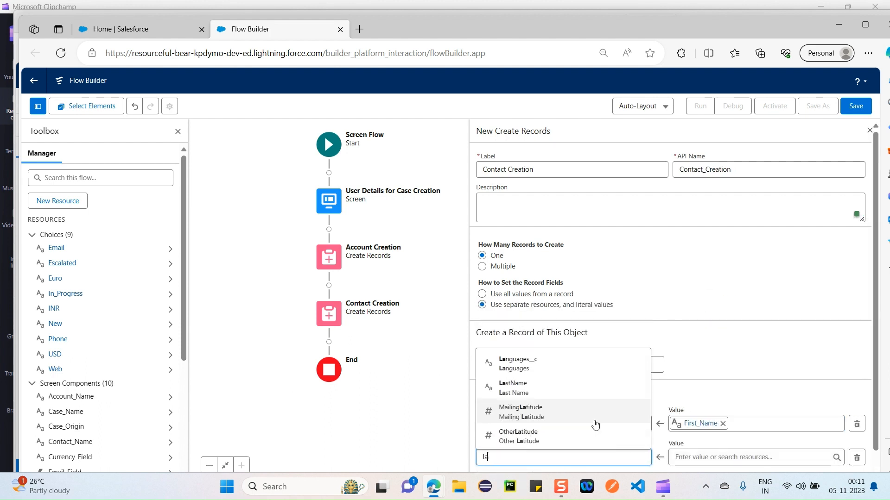
pyautogui.click(596, 426)
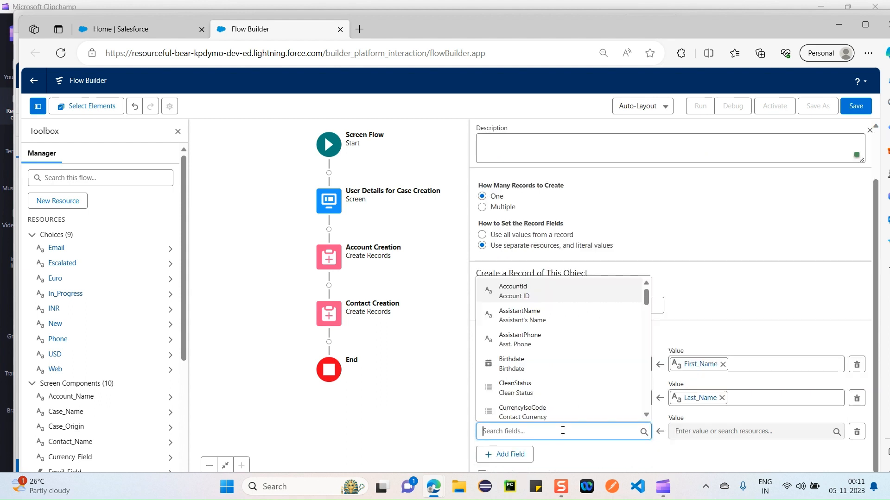
# - Set the third Contact field to Email and try to use the Email_Field screen component as its value
pyautogui.write('emai')
pyautogui.click(533, 361)
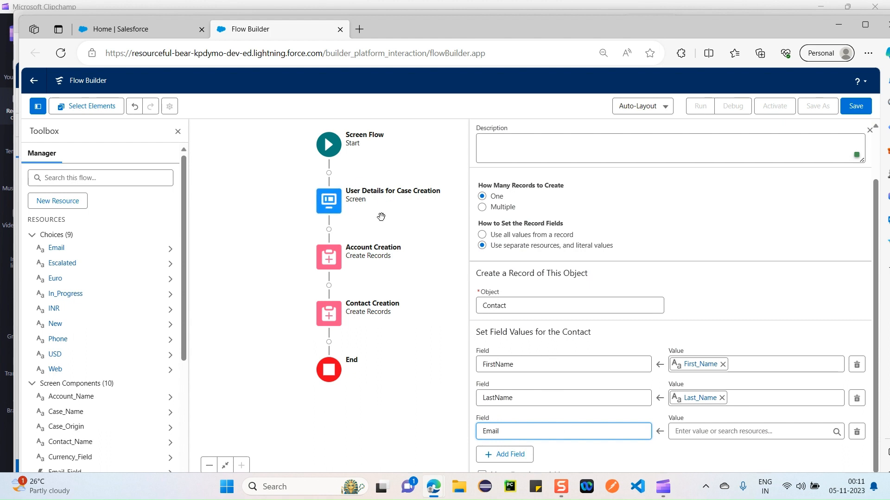
pyautogui.click(697, 431)
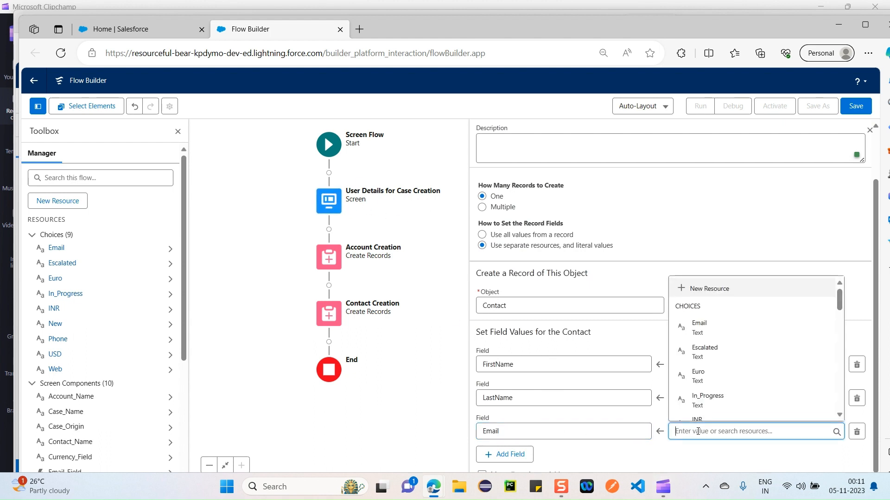
pyautogui.write('emai')
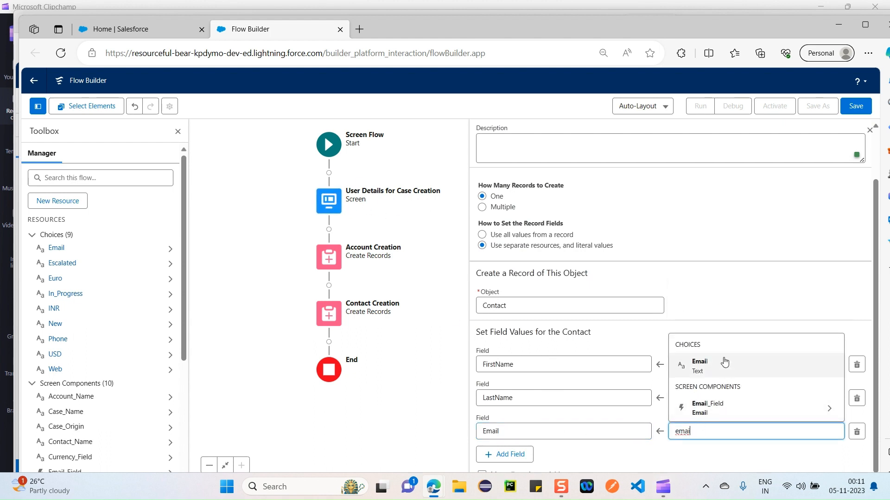
pyautogui.click(719, 408)
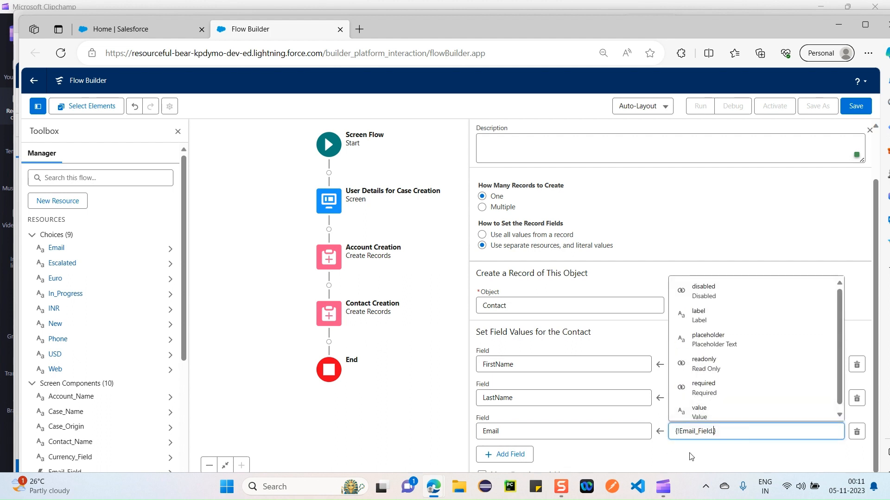
pyautogui.click(743, 462)
pyautogui.click(728, 432)
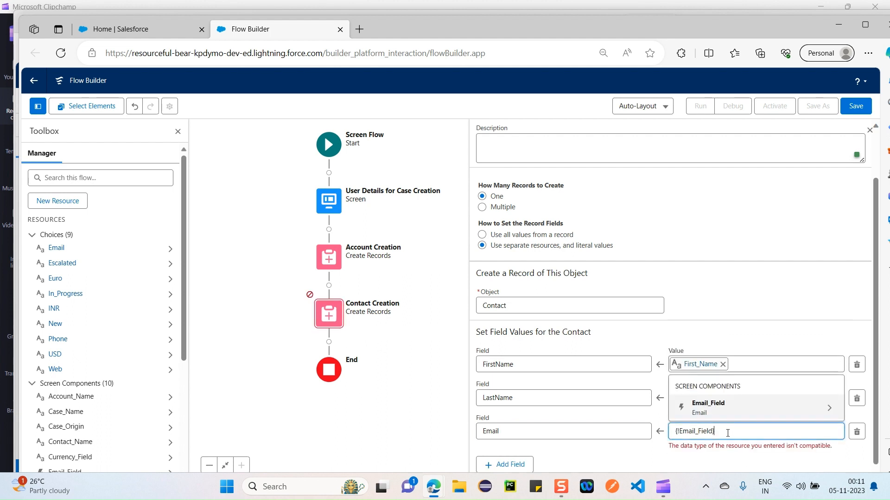
# - Replace the Contact Email field's value with the Email choice resource
pyautogui.moveTo(717, 431); pyautogui.dragTo(676, 432)
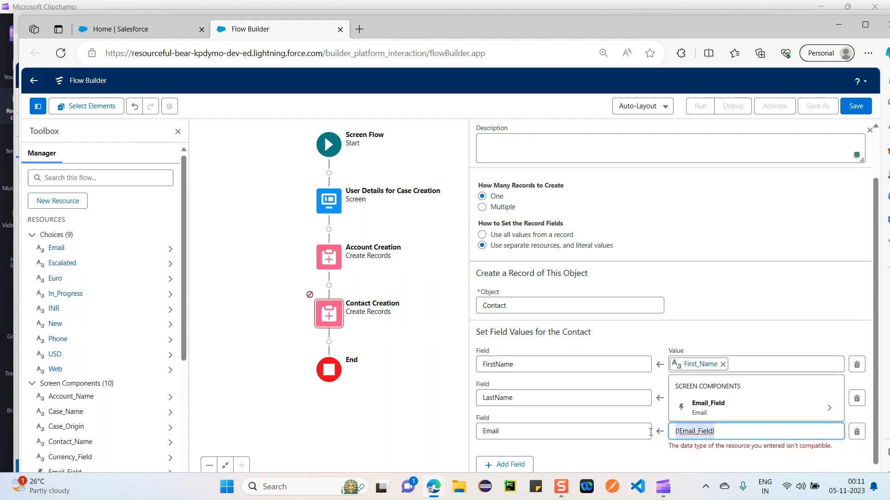
pyautogui.press('BackSpace')
pyautogui.write('email')
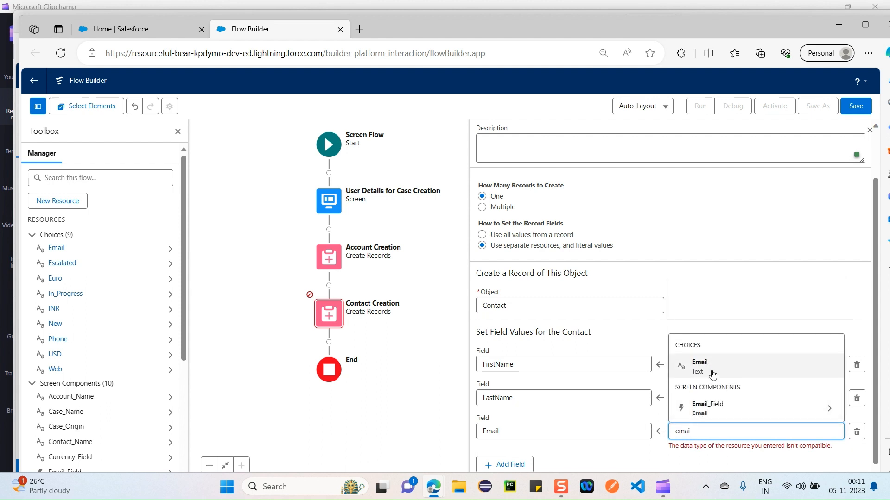
pyautogui.click(711, 369)
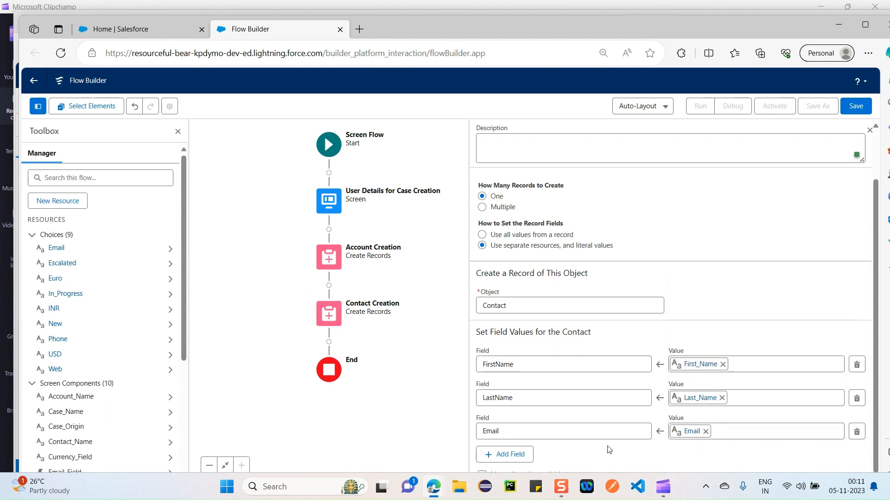
# - Map the Contact's Phone (Business Phone) field to the Phone choice resource and add another empty field row
pyautogui.click(509, 454)
pyautogui.click(508, 464)
pyautogui.write('phone')
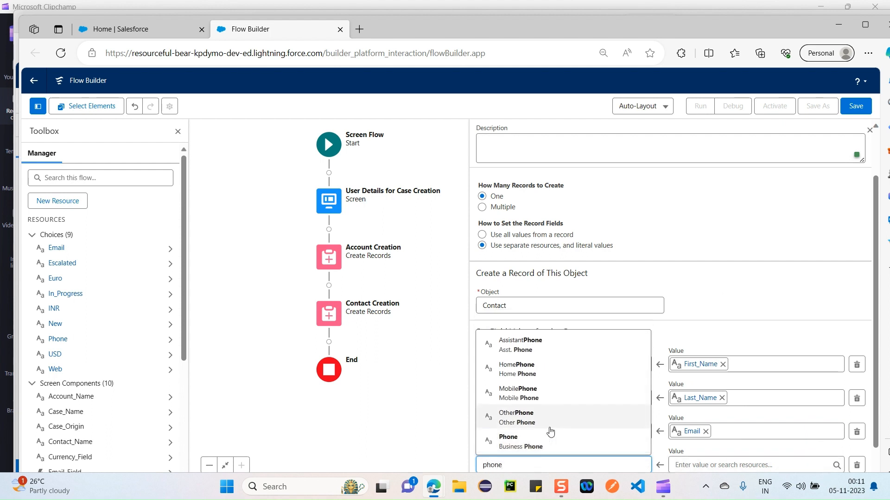
pyautogui.scroll(-1, 549, 433)
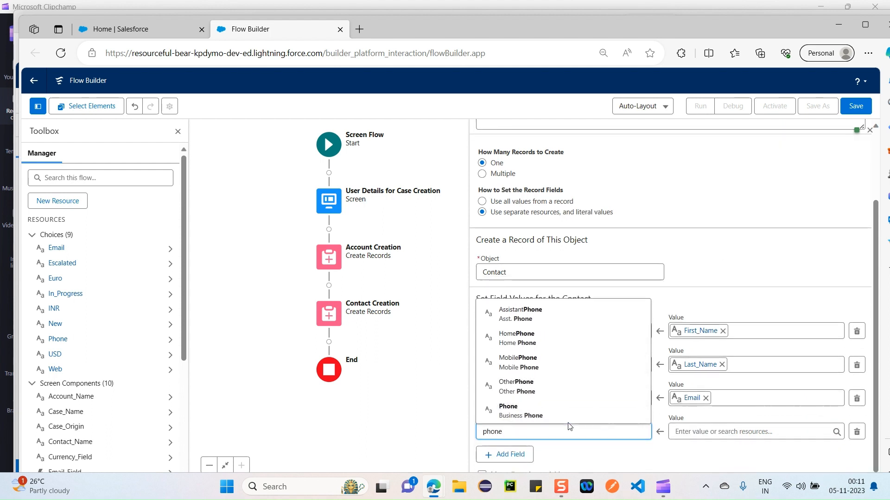
pyautogui.click(550, 423)
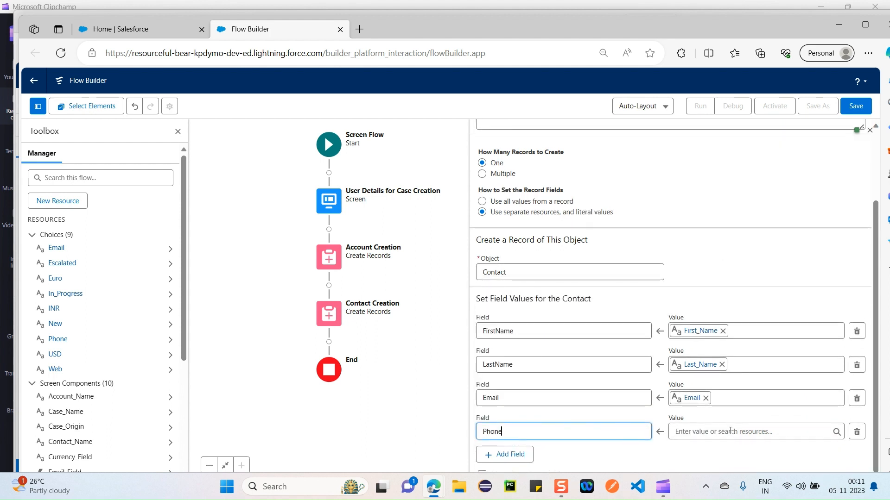
pyautogui.click(684, 434)
pyautogui.write('phone')
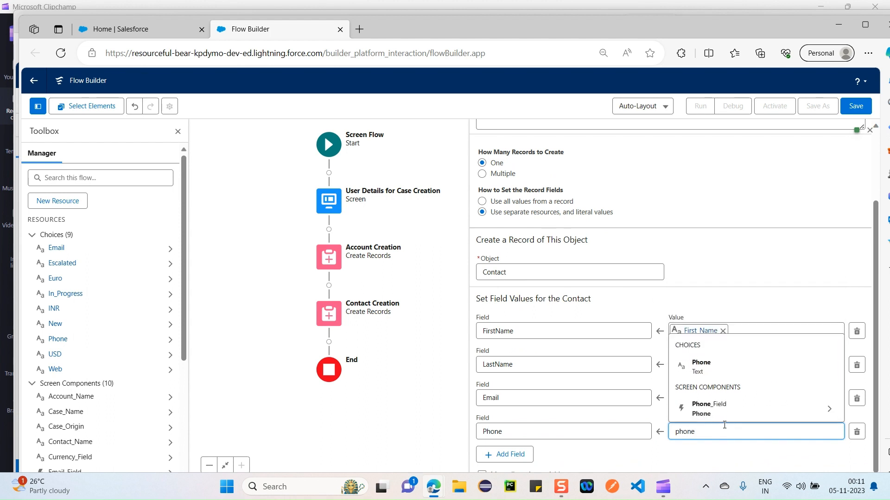
pyautogui.click(722, 366)
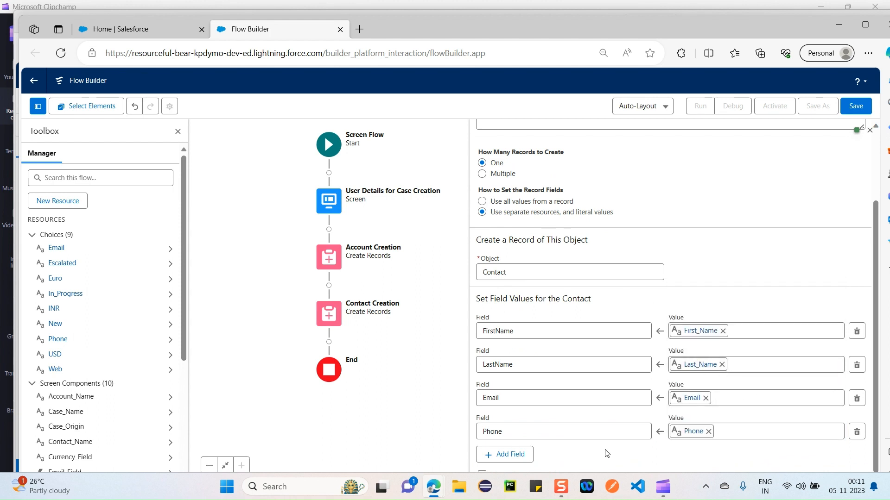
pyautogui.click(524, 457)
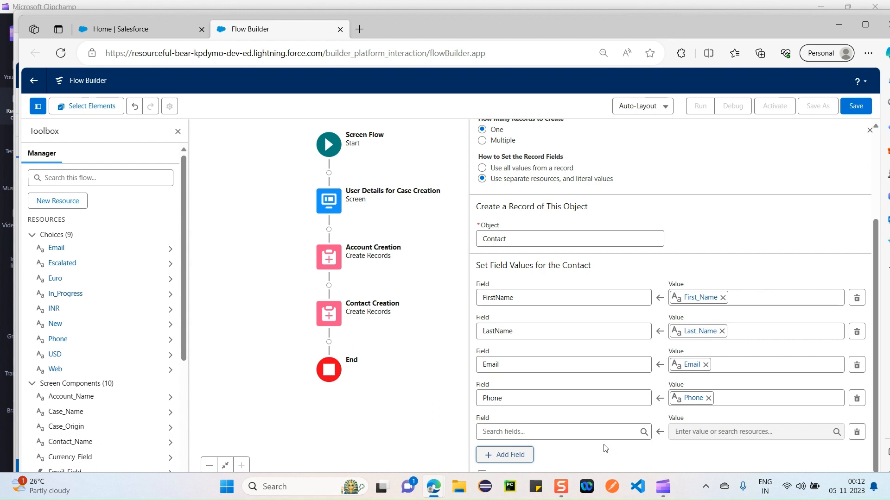
# - Add a Create Records element after Contact Creation, labelled Case Creation with API name Case_Creation
pyautogui.click(329, 342)
pyautogui.write('creat')
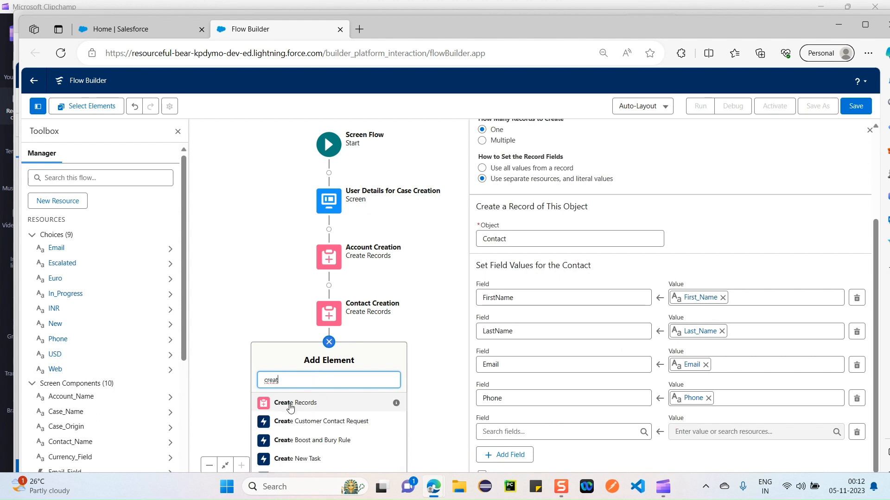
pyautogui.click(340, 402)
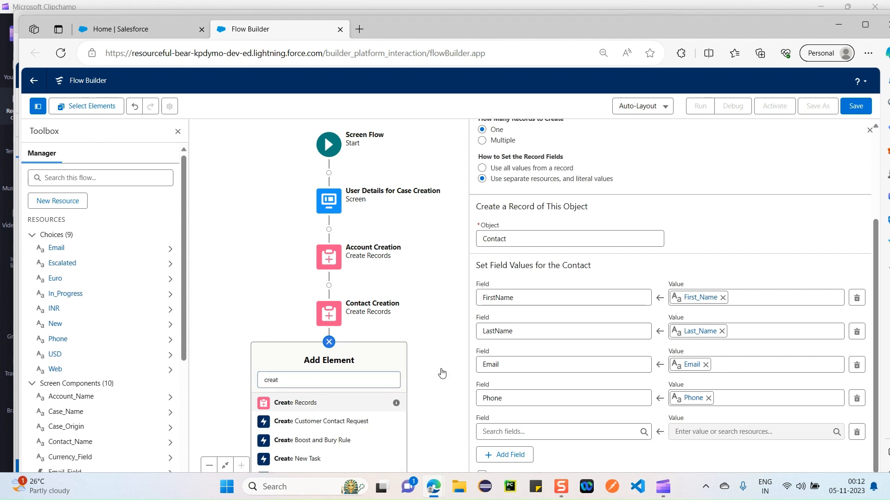
pyautogui.write('Case')
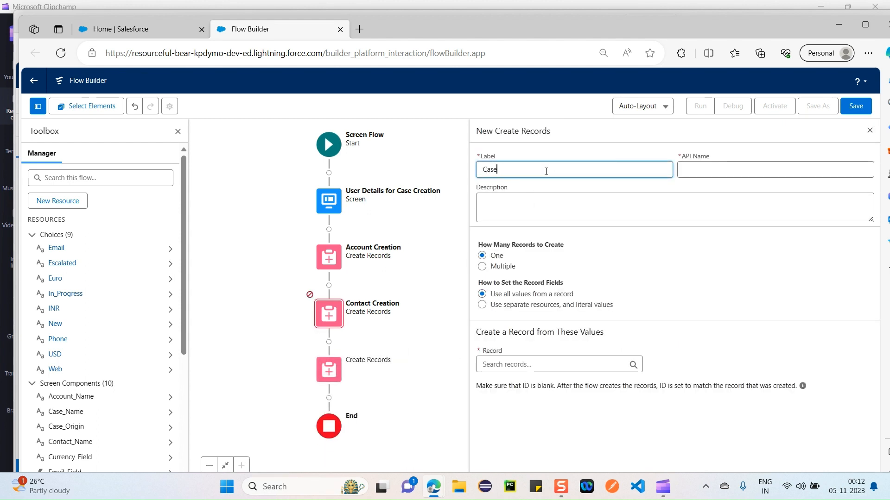
pyautogui.write(' Creation')
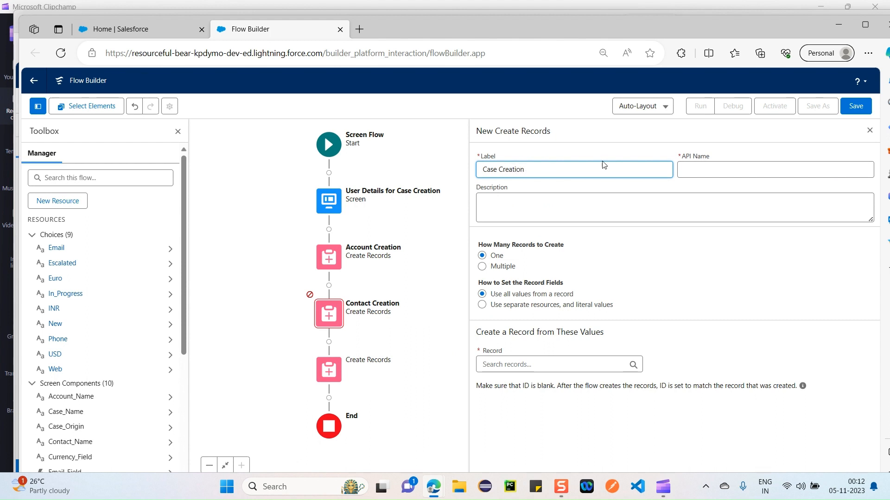
pyautogui.click(709, 178)
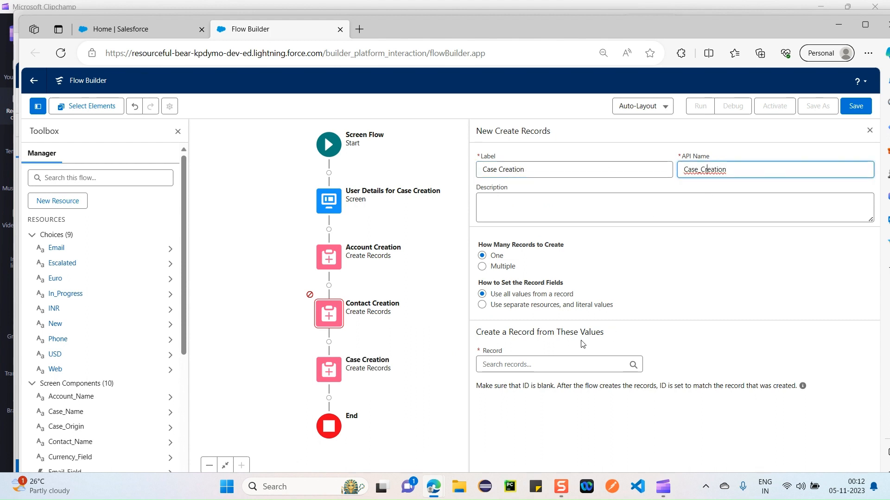
# - Have Case Creation set its record fields from separate resources and literal values, and choose Case as the object
pyautogui.click(482, 305)
pyautogui.click(563, 360)
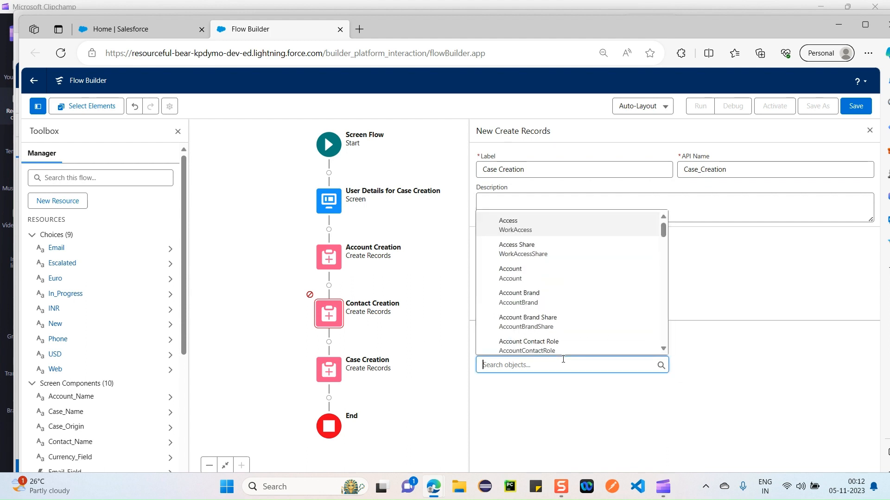
pyautogui.write('case')
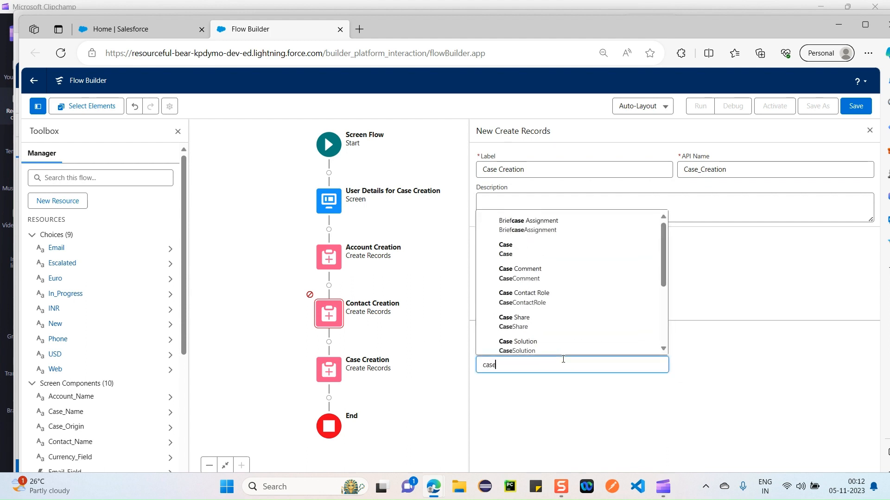
pyautogui.click(547, 250)
# - Map the Case's Status field to the Status resource
pyautogui.click(551, 424)
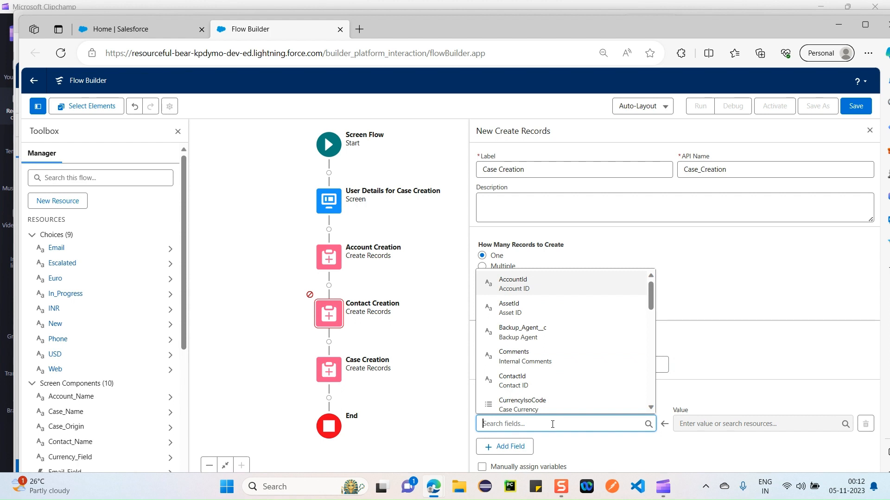
pyautogui.write('statu')
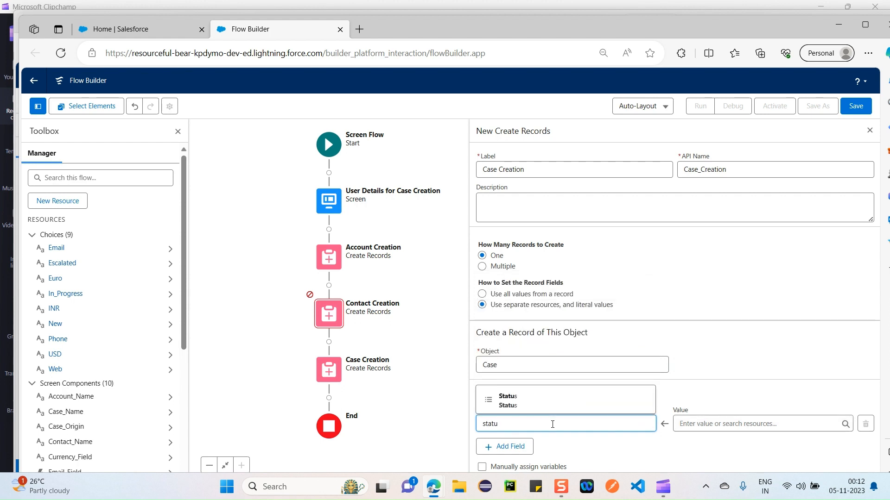
pyautogui.press('Down')
pyautogui.press('Return')
pyautogui.click(701, 422)
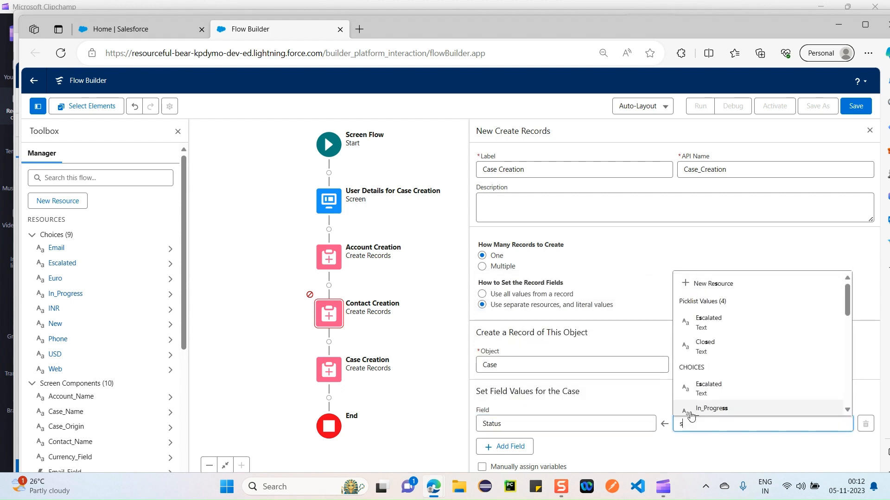
pyautogui.write('status')
pyautogui.press('Down')
pyautogui.press('Return')
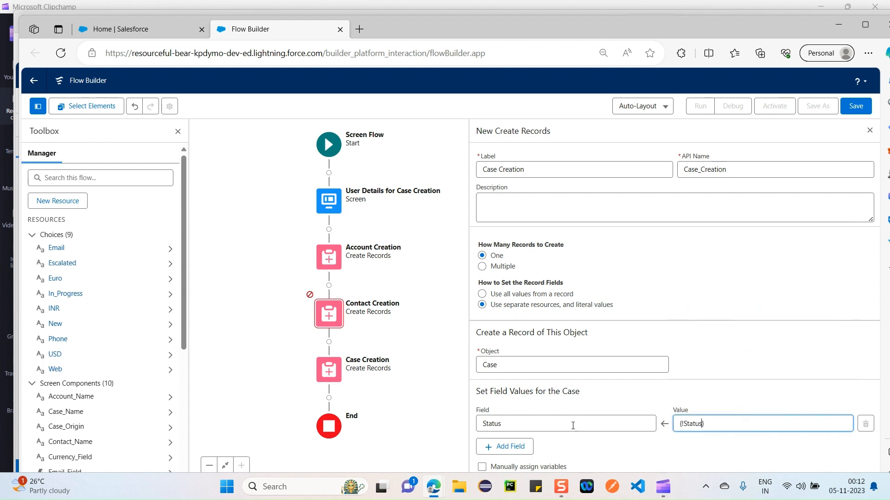
# - Add a field row in Case Creation and map the Case's Origin field to the Case_Origin resource
pyautogui.click(505, 447)
pyautogui.click(501, 457)
pyautogui.write('case')
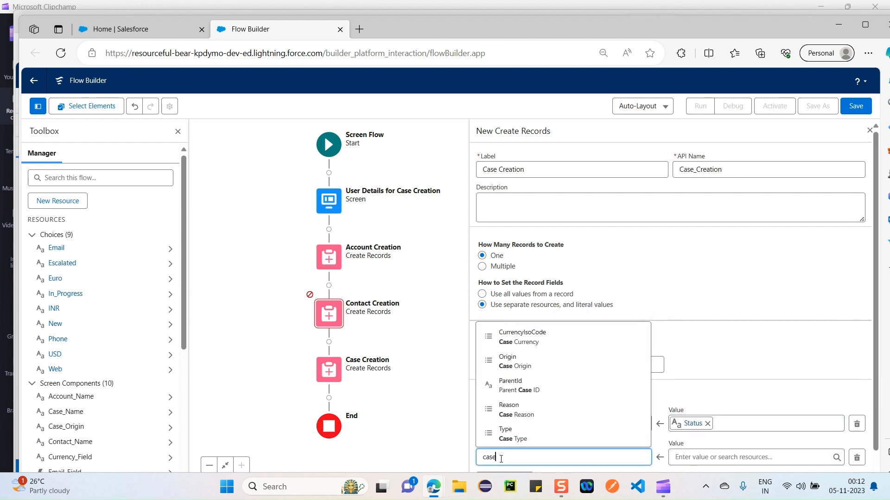
pyautogui.click(552, 364)
pyautogui.click(729, 456)
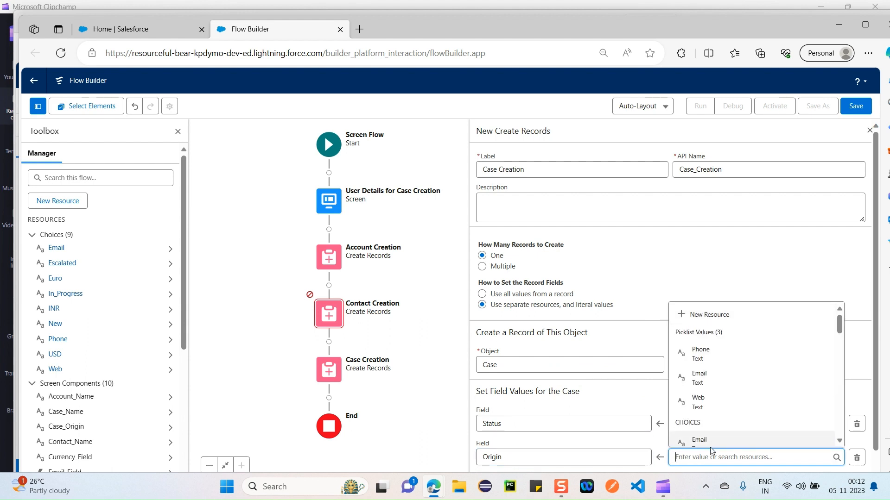
pyautogui.write('case')
pyautogui.click(760, 399)
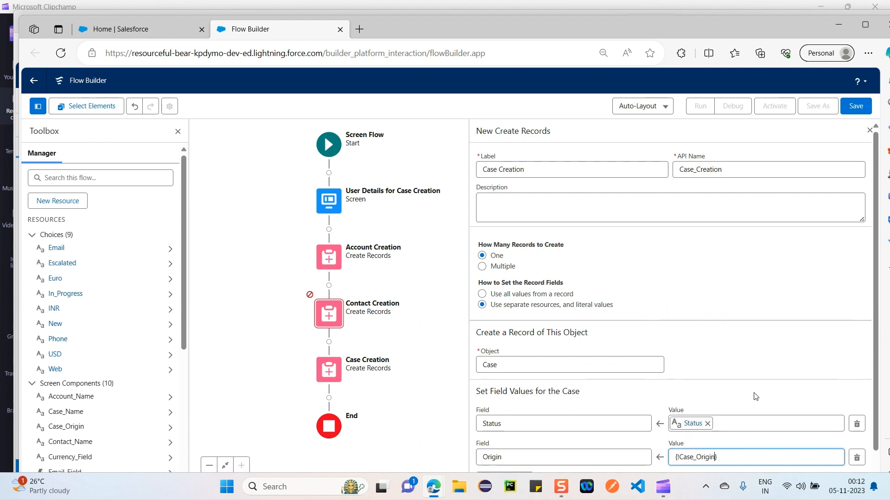
# - Add another field row and map the Case's CurrencyIsoCode field to the Currency_Field screen component
pyautogui.scroll(-1, 638, 436)
pyautogui.click(510, 455)
pyautogui.scroll(-1, 556, 433)
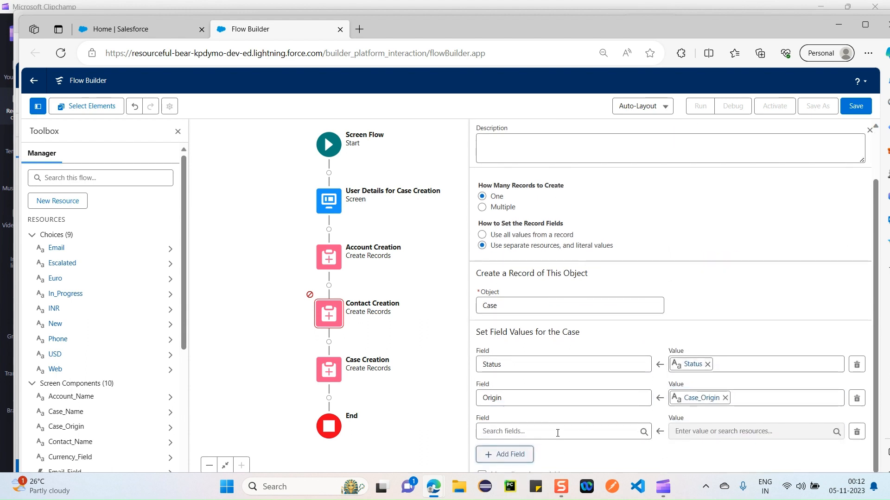
pyautogui.click(557, 432)
pyautogui.write('curr')
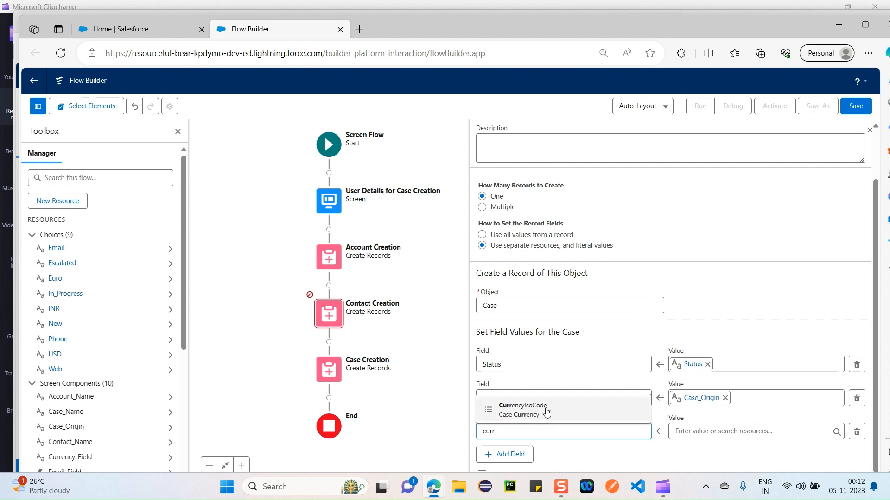
pyautogui.click(542, 408)
pyautogui.click(692, 434)
pyautogui.write('cur')
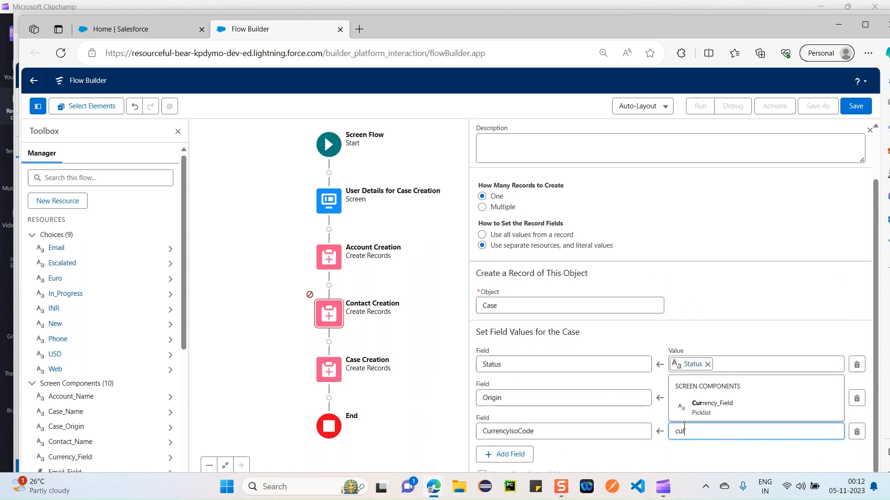
pyautogui.click(709, 407)
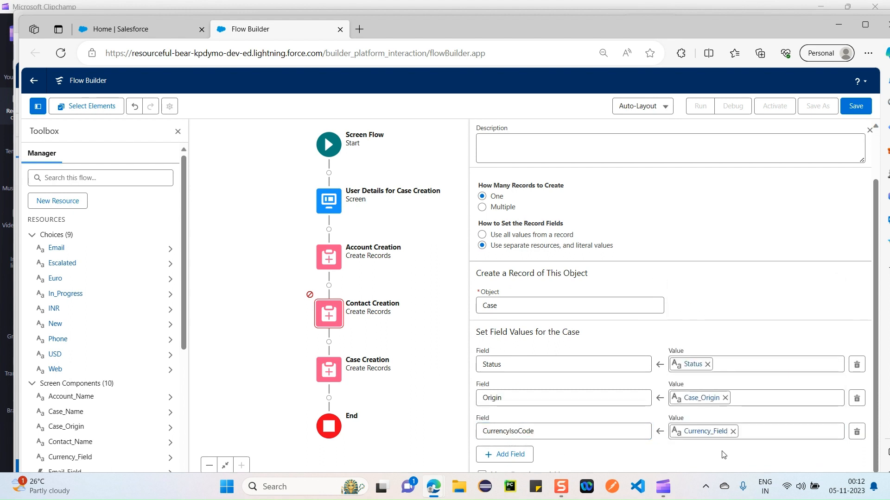
# - Save the flow with the label Case creation Flow and API name Case_creation_Flow
pyautogui.click(856, 107)
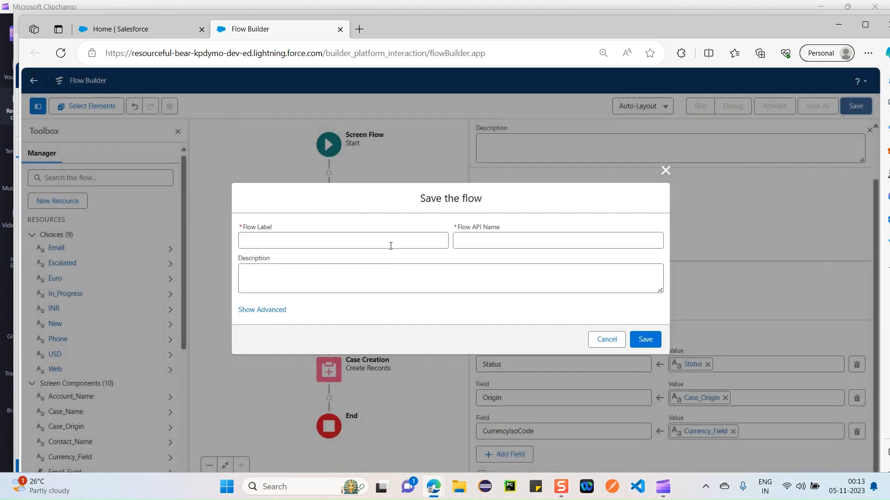
pyautogui.click(391, 245)
pyautogui.write('Case craetion Flow')
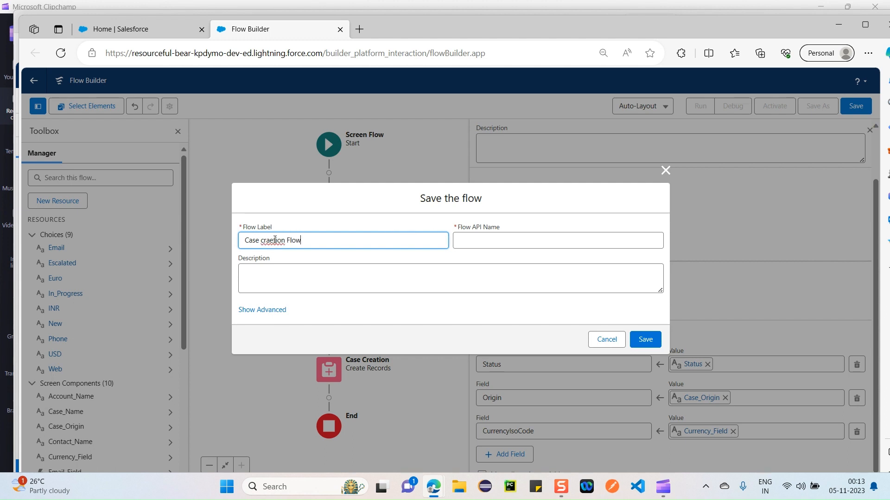
pyautogui.click(274, 240)
pyautogui.press('BackSpace')
pyautogui.press('BackSpace')
pyautogui.write('ea')
pyautogui.click(509, 240)
pyautogui.click(414, 277)
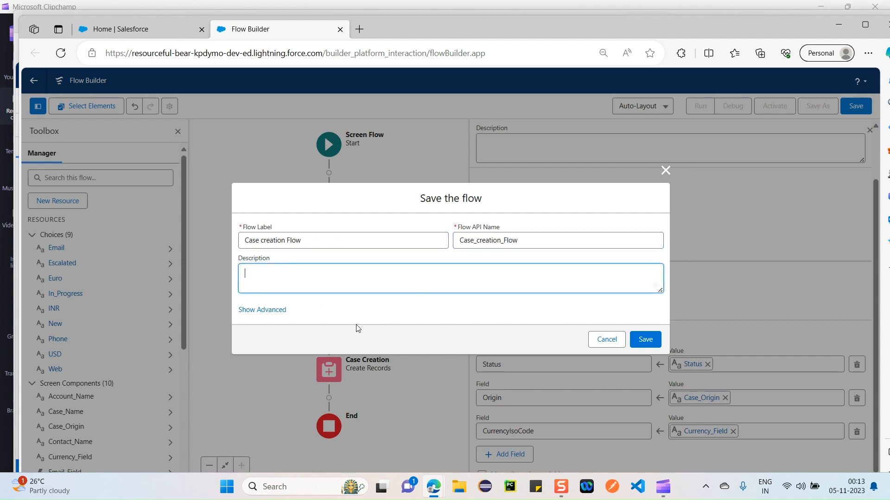
pyautogui.click(638, 339)
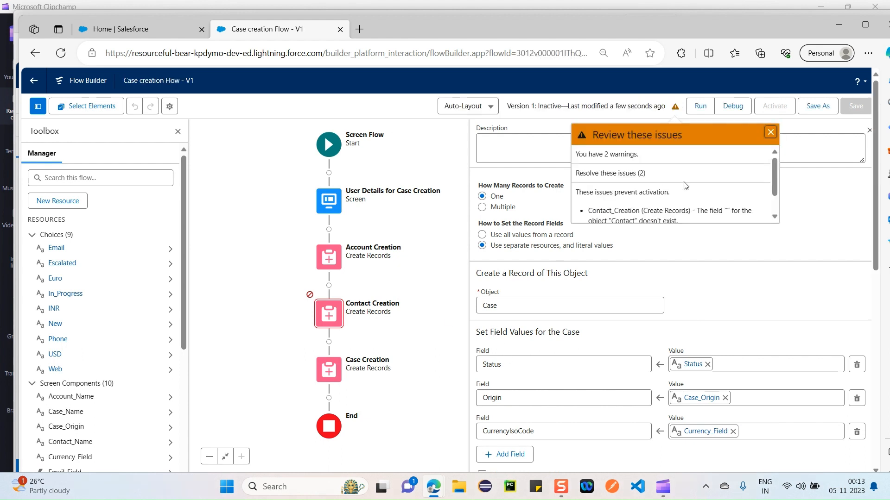
# - Review the issues preventing activation, delete the empty field row from Contact Creation and save the flow again
pyautogui.scroll(-2, 686, 188)
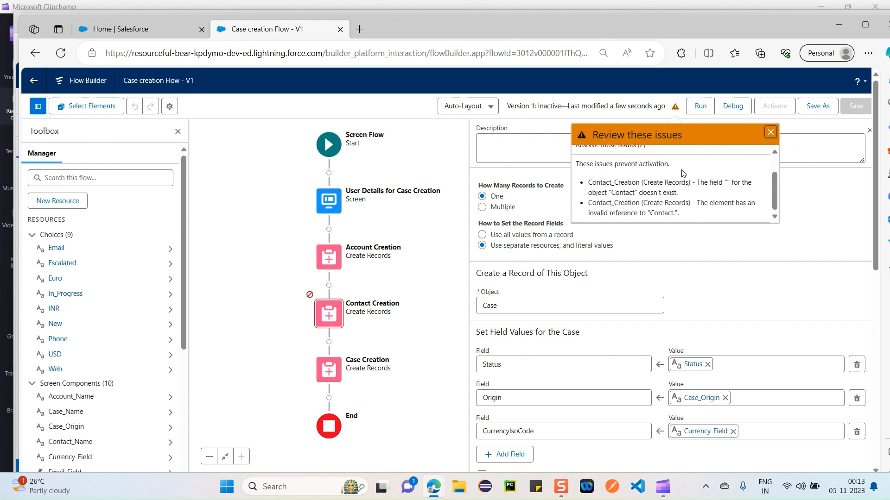
pyautogui.scroll(1, 685, 190)
pyautogui.scroll(-1, 707, 202)
pyautogui.click(770, 133)
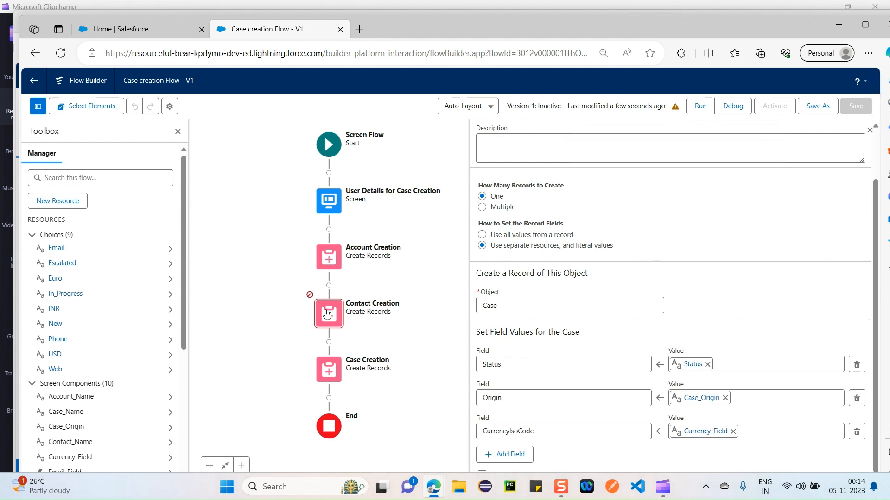
pyautogui.doubleClick(327, 314)
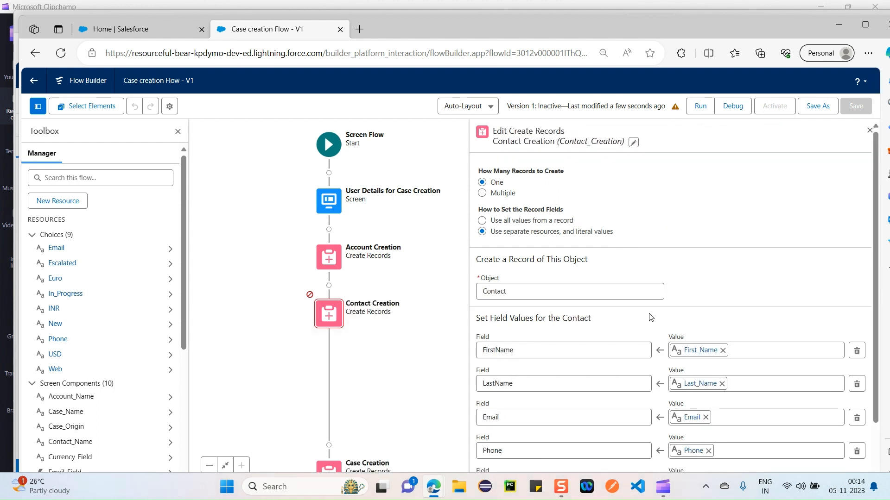
pyautogui.scroll(-2, 627, 450)
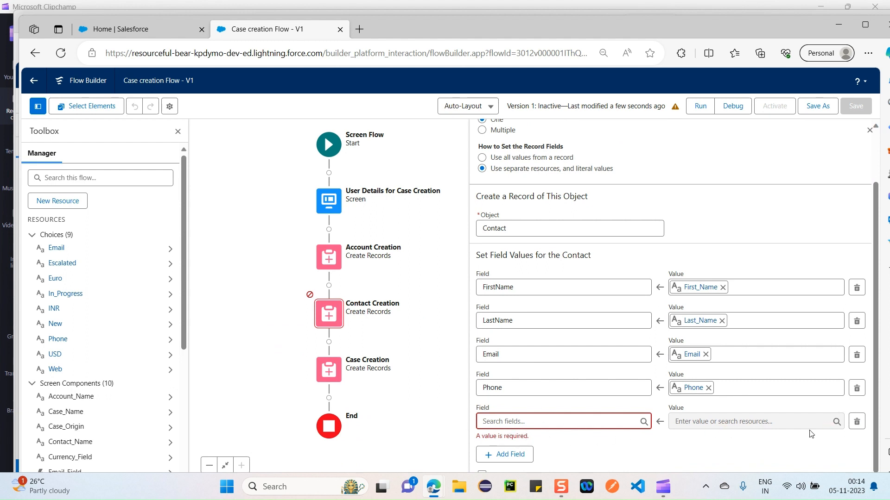
pyautogui.click(857, 422)
pyautogui.click(856, 106)
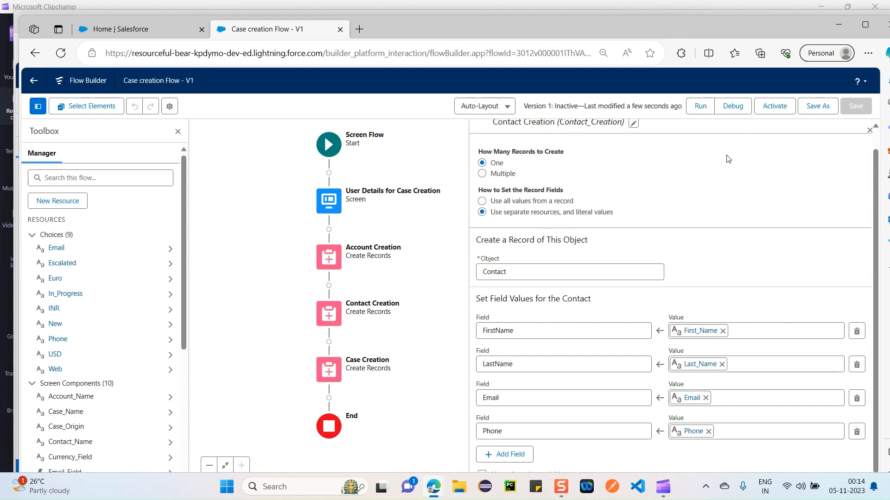
# - Start a debug run and enter account Software Testing, contact Functional, first name Tester, last name Senior Tester and a phone number
pyautogui.click(732, 108)
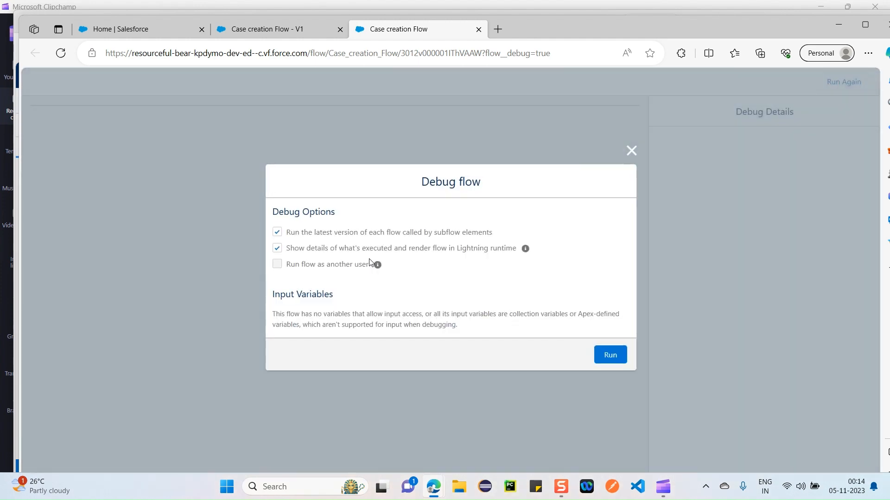
pyautogui.click(610, 355)
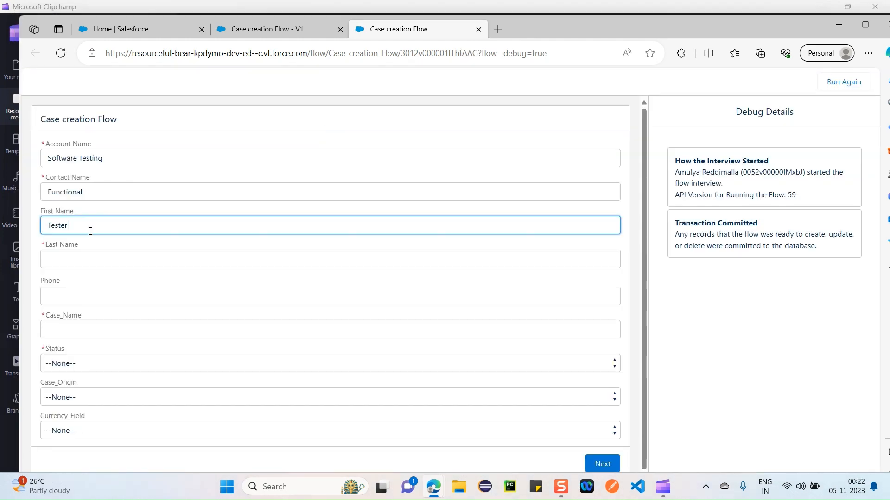
pyautogui.click(125, 263)
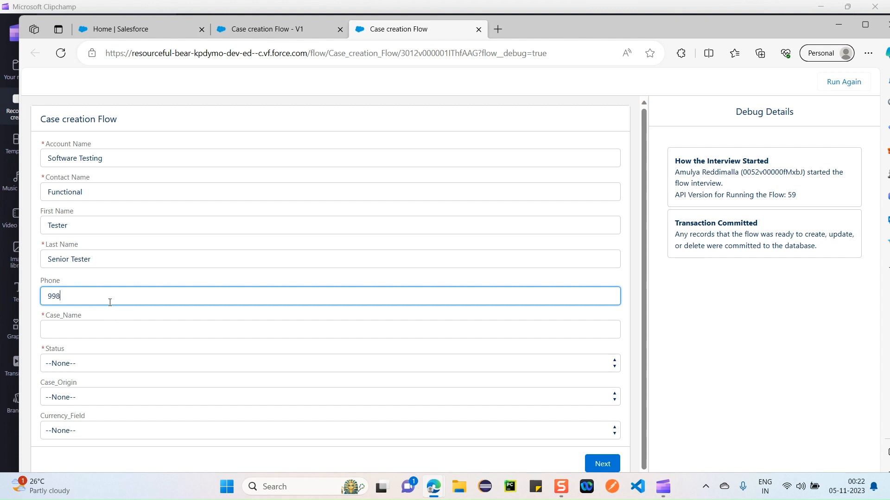
# - Enter Testing Case as the case name and set Status to New, Case_Origin to Web and Currency_Field to USD
pyautogui.click(167, 326)
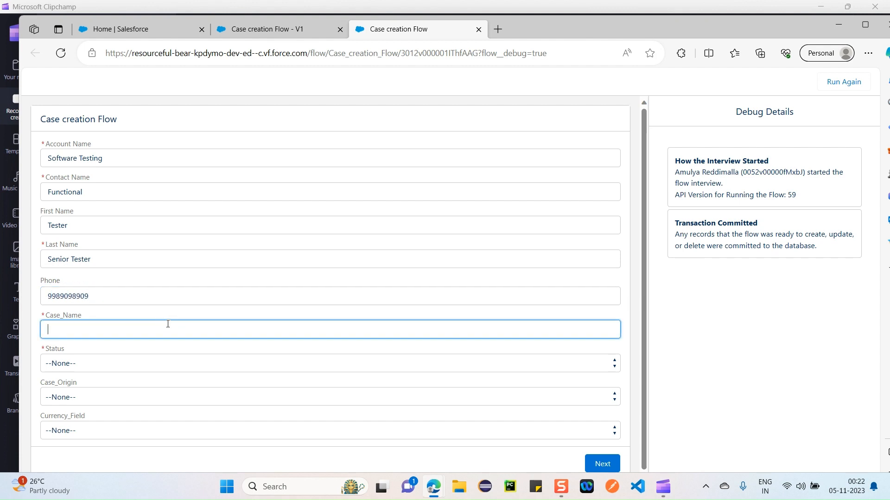
pyautogui.write('Testing Case')
pyautogui.click(159, 366)
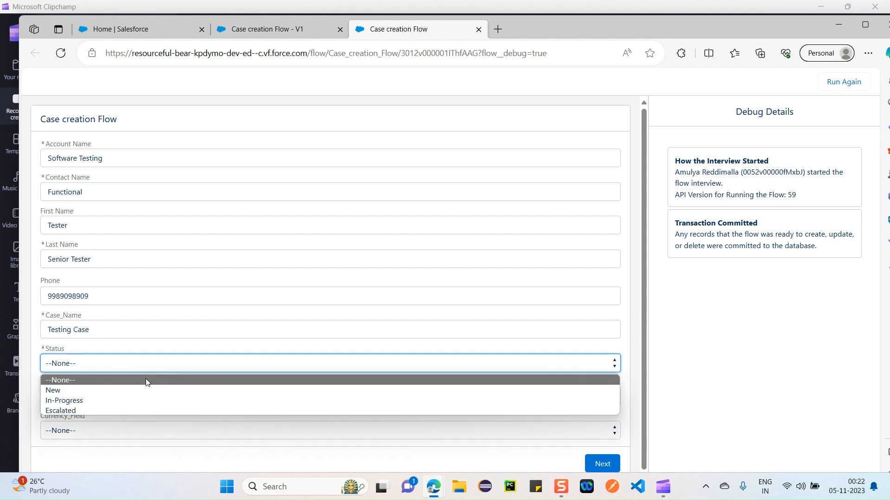
pyautogui.click(206, 389)
pyautogui.click(197, 396)
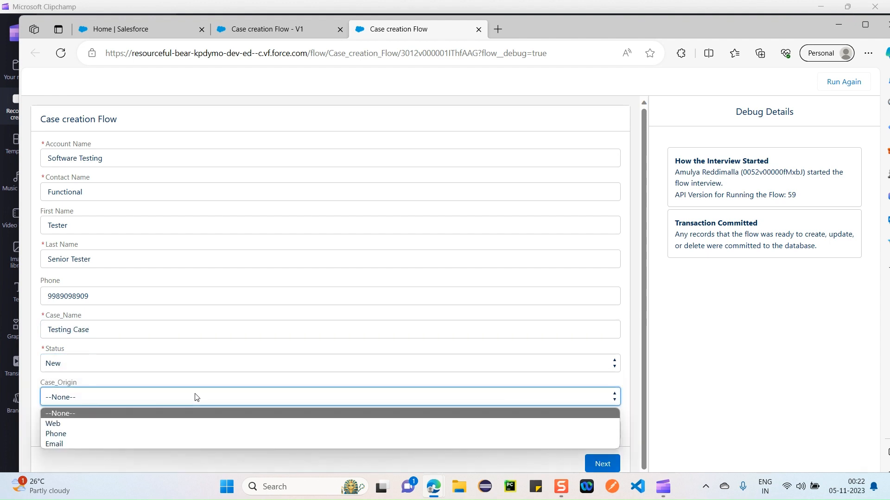
pyautogui.click(144, 423)
pyautogui.click(139, 427)
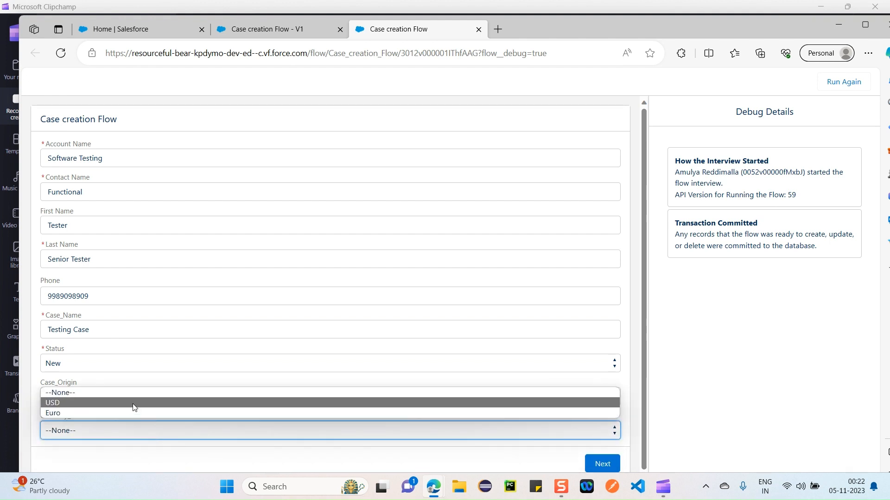
pyautogui.click(134, 404)
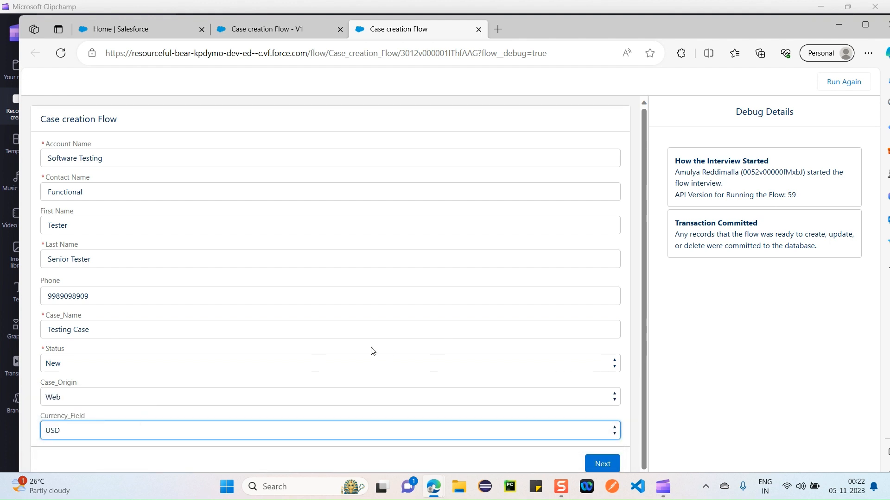
# - Check the form entries field by field from Account Name to Currency_Field, keeping the chosen Status, Case_Origin and Currency_Field options
pyautogui.scroll(-1, 371, 353)
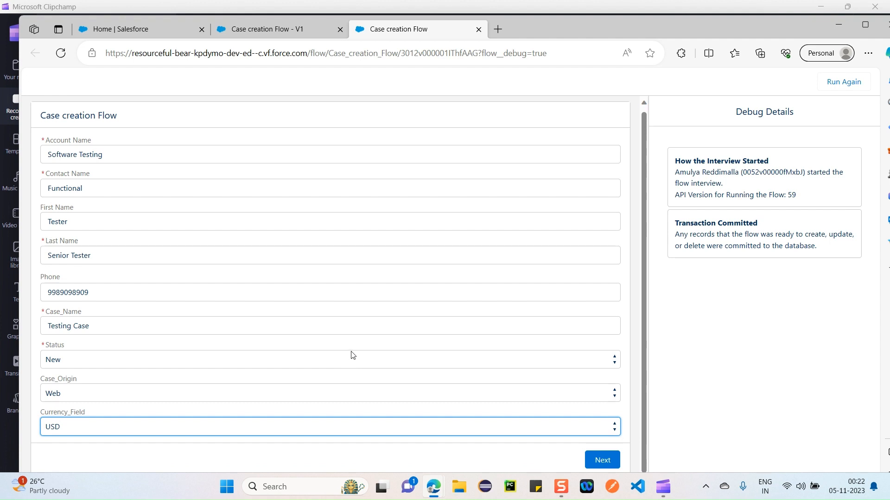
pyautogui.click(123, 155)
pyautogui.press('Tab')
pyautogui.press('Tab')
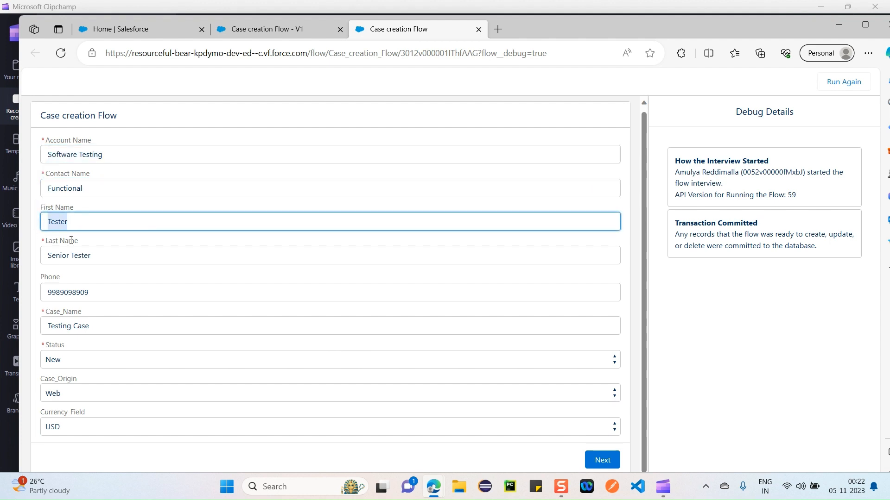
pyautogui.press('Tab')
pyautogui.press('Tab')
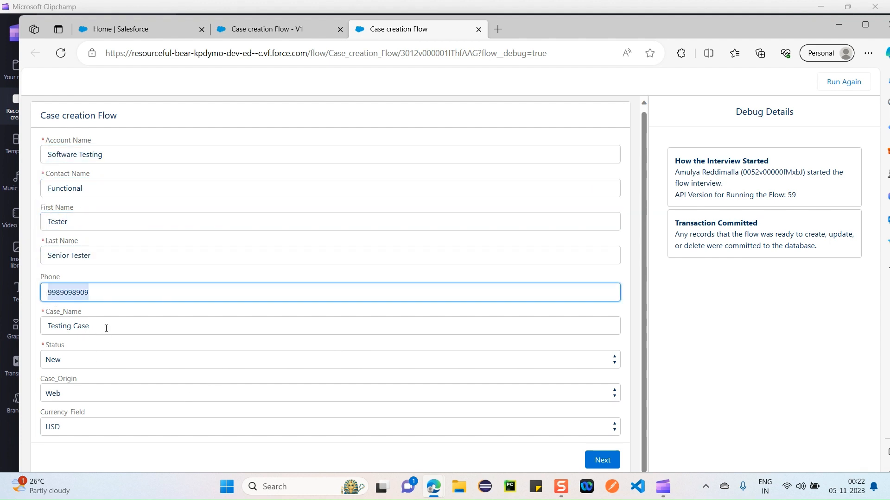
pyautogui.press('Tab')
pyautogui.click(115, 364)
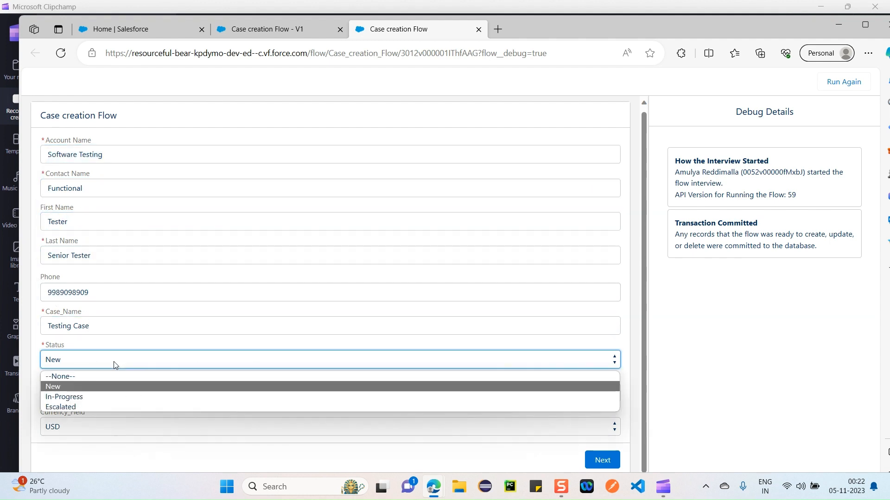
pyautogui.click(108, 390)
pyautogui.click(137, 395)
pyautogui.click(115, 419)
pyautogui.click(153, 429)
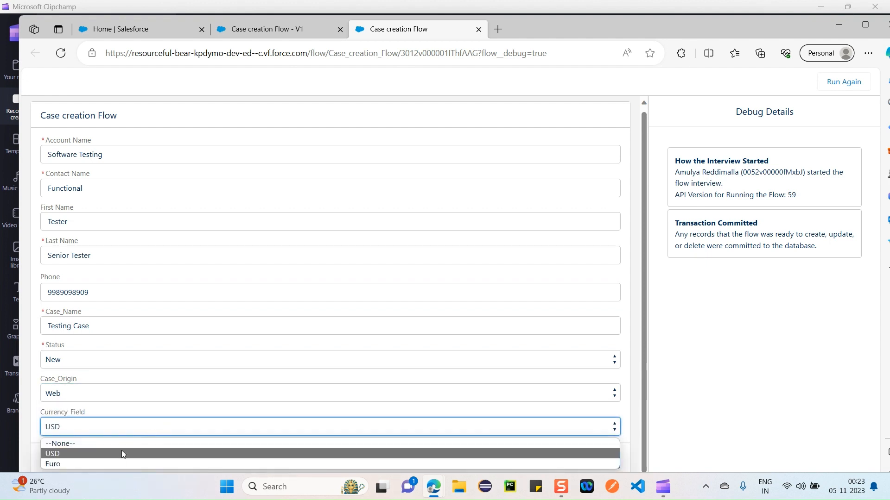
pyautogui.click(122, 452)
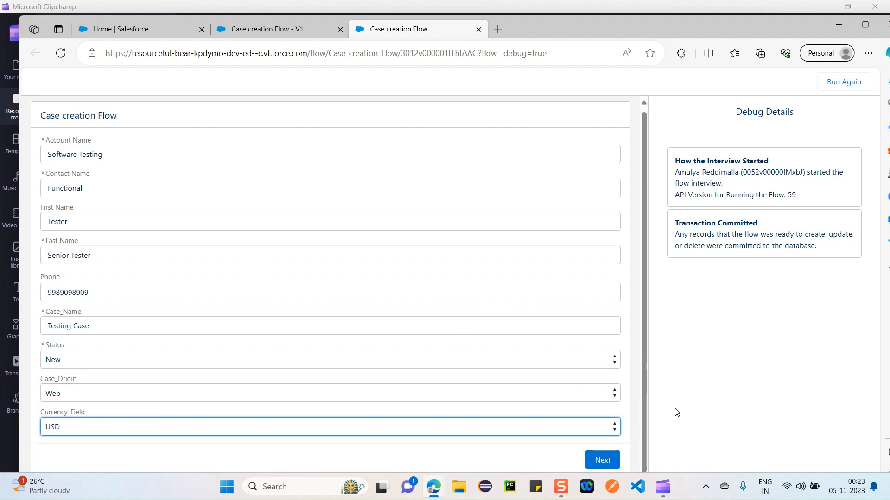
# - Submit the form to complete the debug run and examine the account and contact name entries in the debug details
pyautogui.click(605, 461)
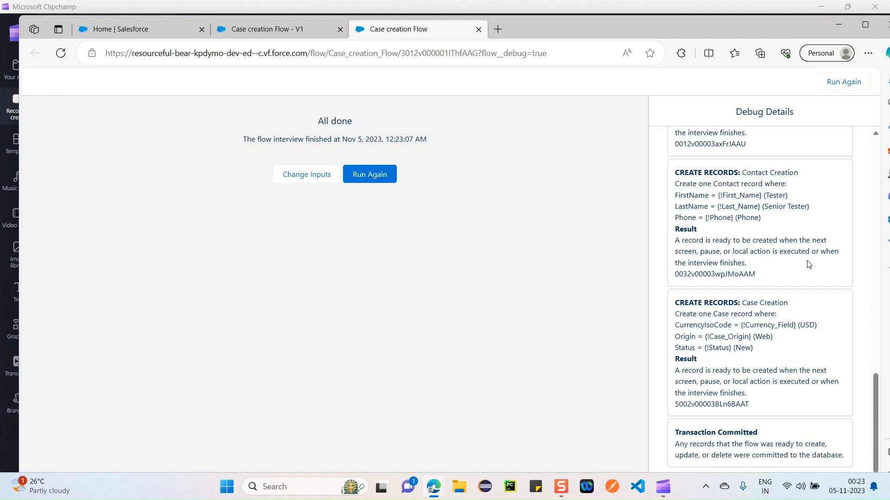
pyautogui.scroll(20, 806, 266)
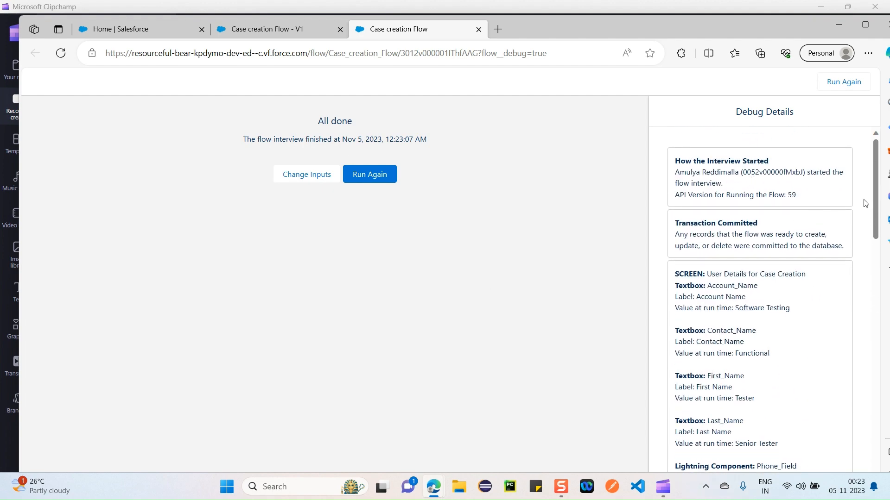
pyautogui.scroll(-5, 798, 285)
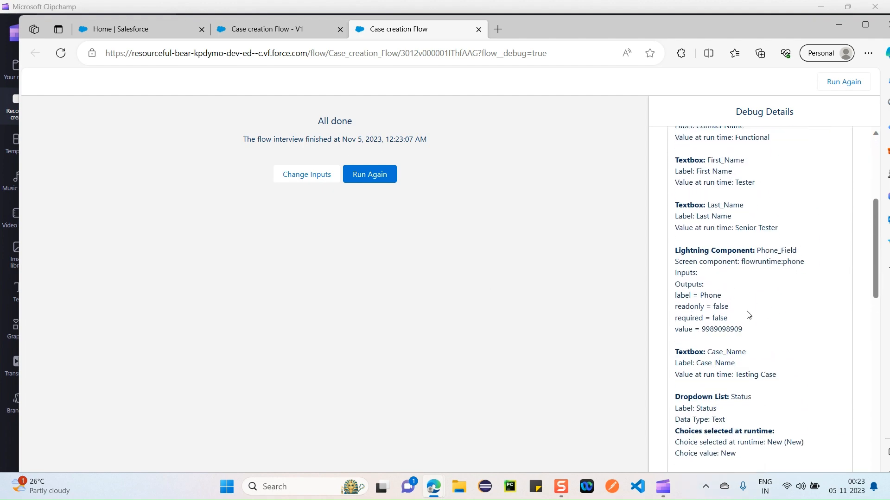
pyautogui.scroll(5, 770, 306)
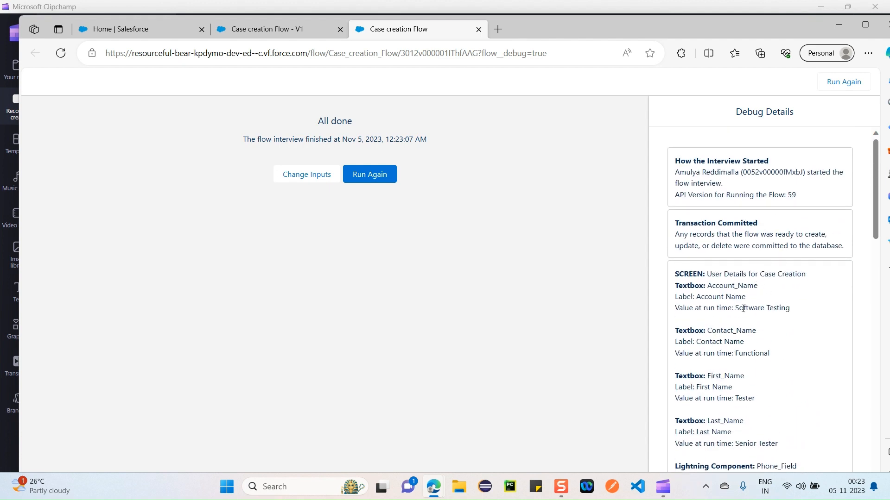
pyautogui.moveTo(790, 309); pyautogui.dragTo(681, 286)
pyautogui.moveTo(783, 356); pyautogui.dragTo(674, 342)
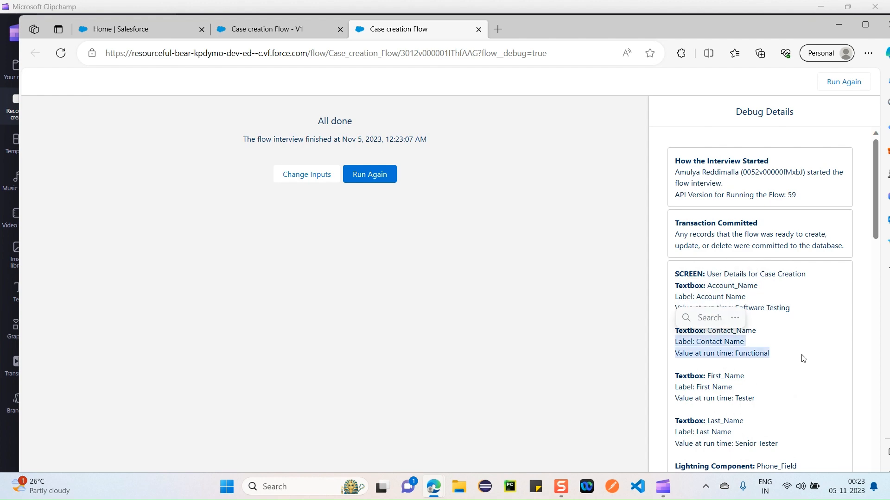
# - Examine the remaining screen entries in the debug details, from the name and phone fields through Status, Case_Origin and Currency_Field
pyautogui.scroll(-2, 778, 352)
pyautogui.scroll(-5, 812, 356)
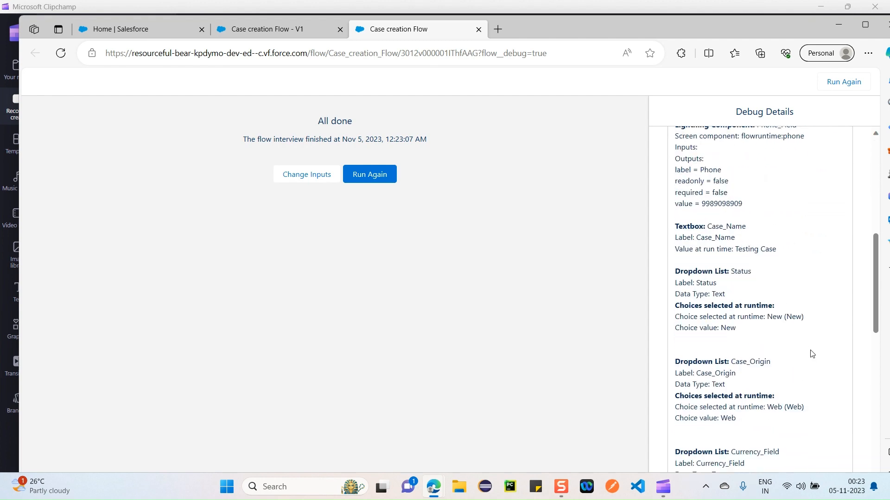
pyautogui.scroll(-1, 811, 354)
pyautogui.scroll(-4, 794, 368)
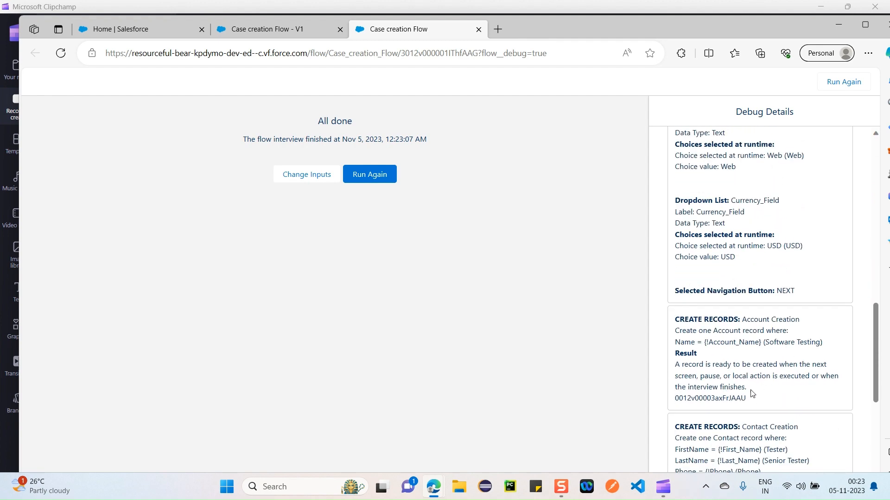
# - Examine the Account Creation, Contact Creation and Case Creation record entries in the debug details, ending back at the start of the log
pyautogui.moveTo(751, 395); pyautogui.dragTo(671, 319)
pyautogui.scroll(-2, 775, 391)
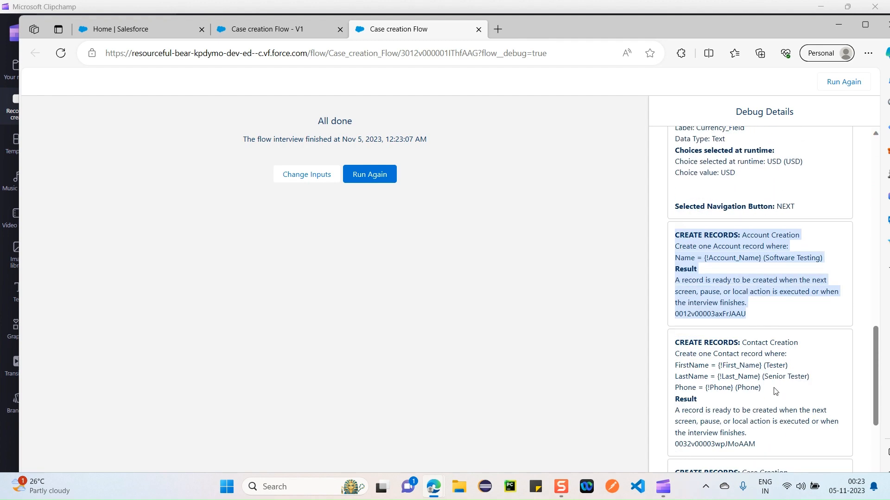
pyautogui.moveTo(764, 419); pyautogui.dragTo(672, 318)
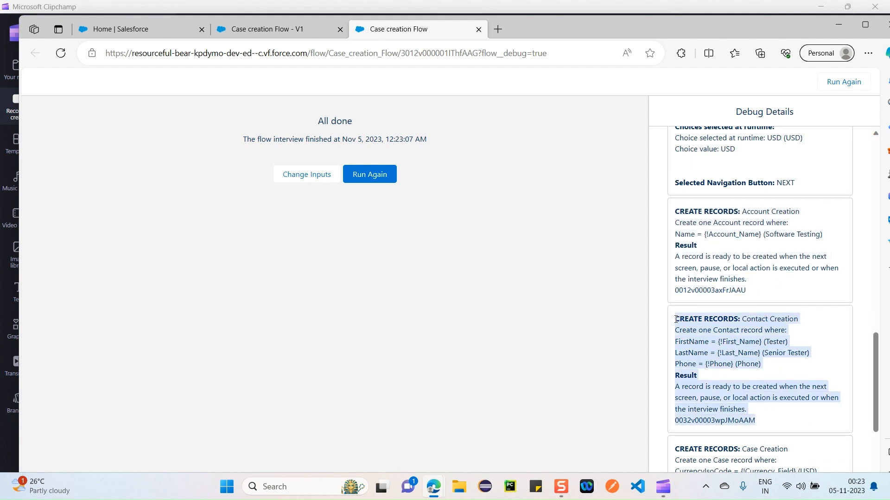
pyautogui.click(795, 415)
pyautogui.scroll(-3, 795, 413)
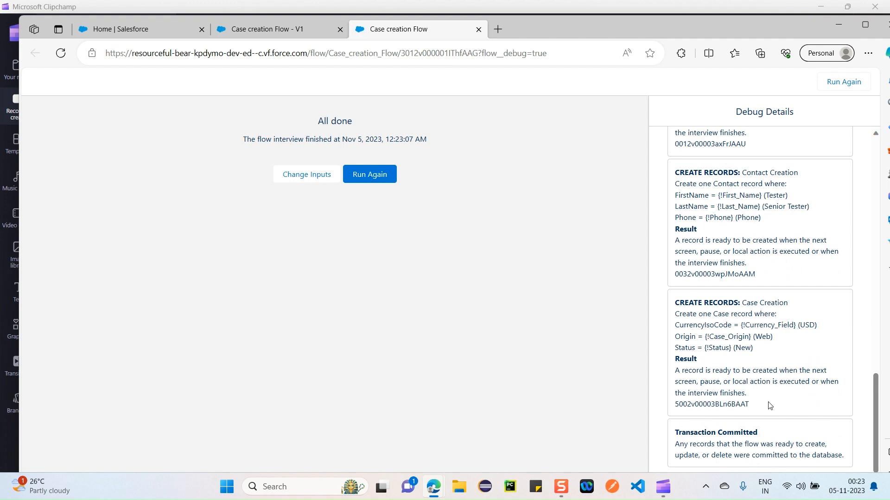
pyautogui.moveTo(769, 406); pyautogui.dragTo(685, 302)
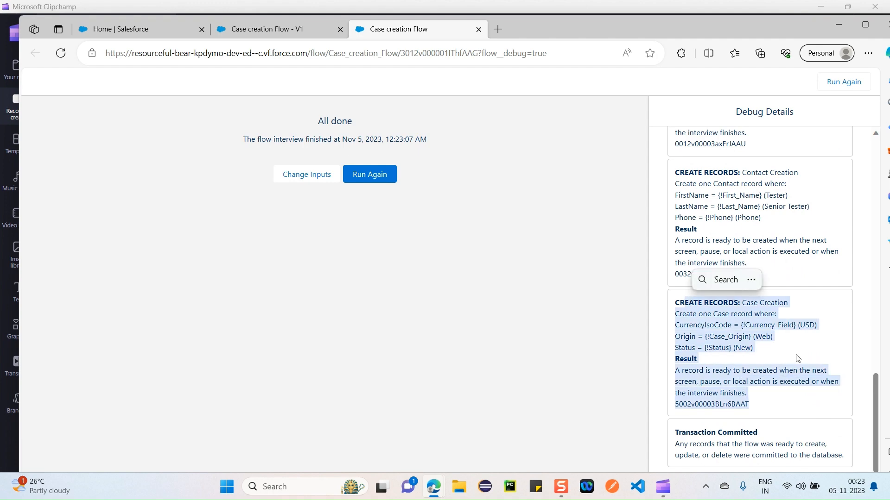
pyautogui.click(798, 381)
pyautogui.scroll(15, 818, 331)
pyautogui.scroll(-4, 798, 318)
pyautogui.scroll(4, 741, 287)
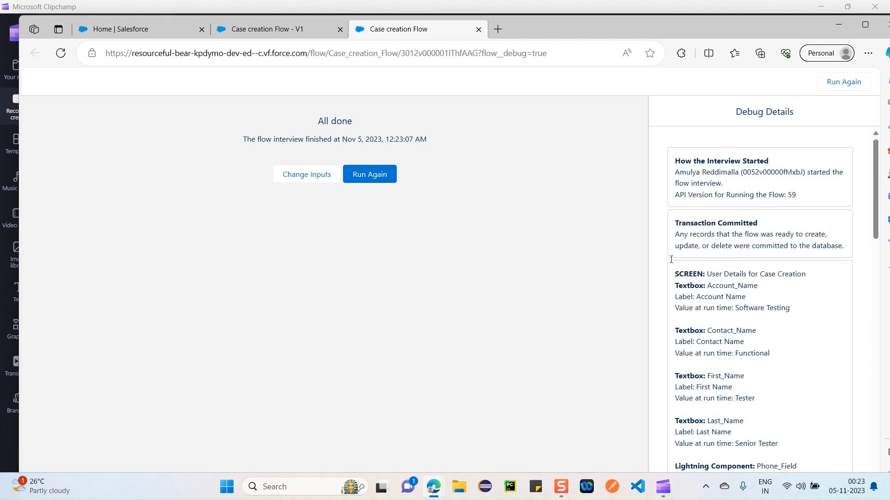
# - Switch from Setup to the Service app and display its recently viewed accounts
pyautogui.click(157, 28)
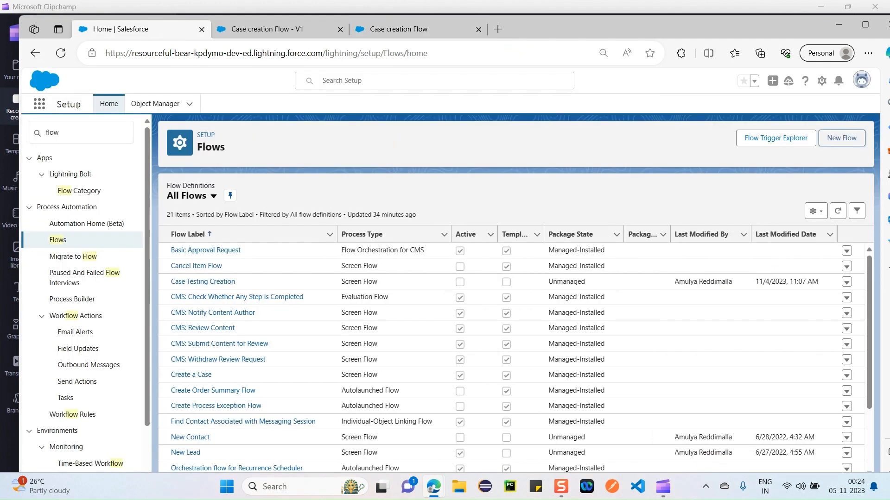
pyautogui.click(36, 107)
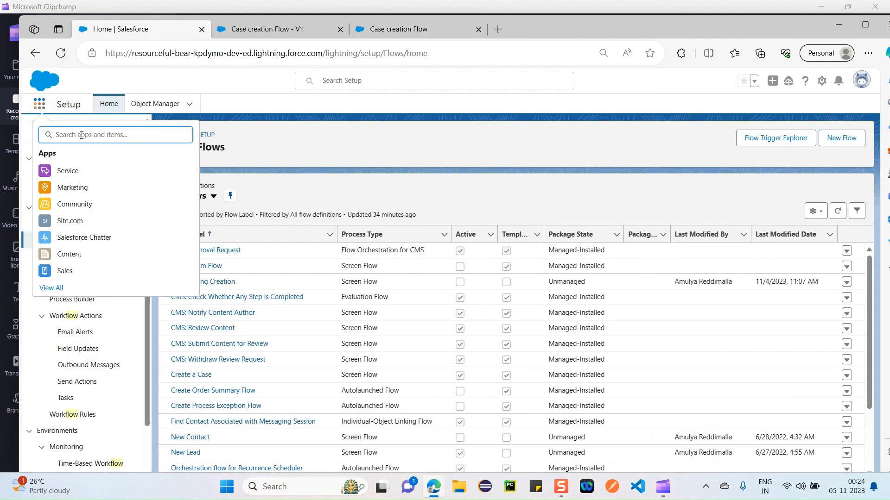
pyautogui.click(83, 172)
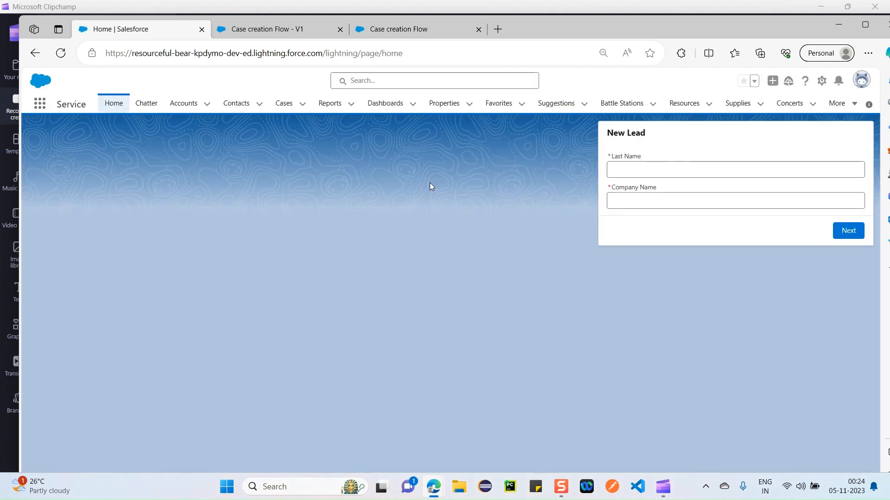
pyautogui.click(186, 103)
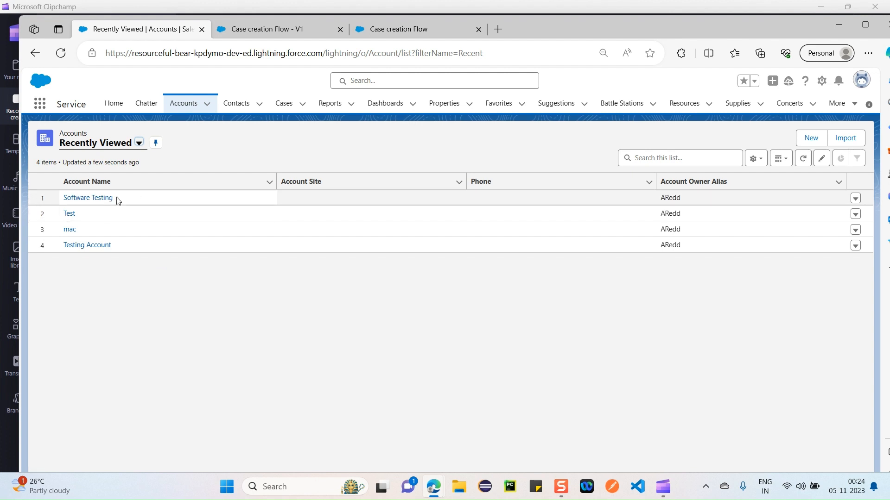
# - Open the Software Testing account record and review all of its detail fields
pyautogui.click(91, 199)
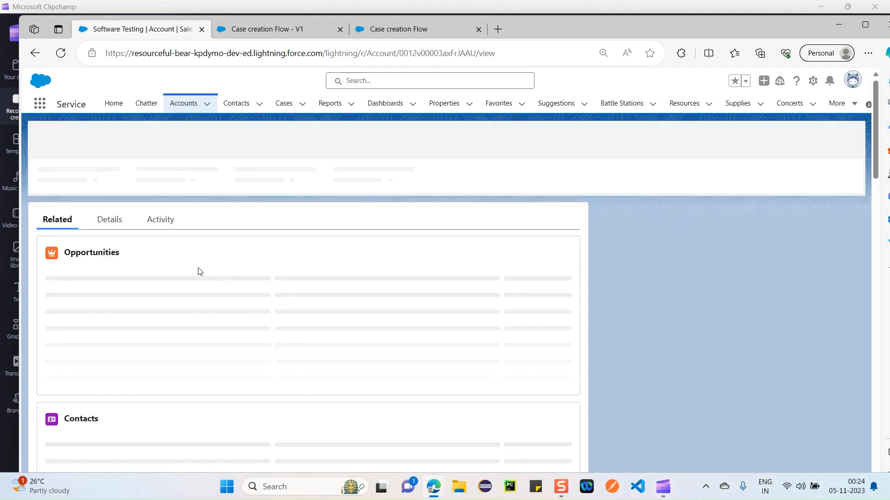
pyautogui.click(114, 217)
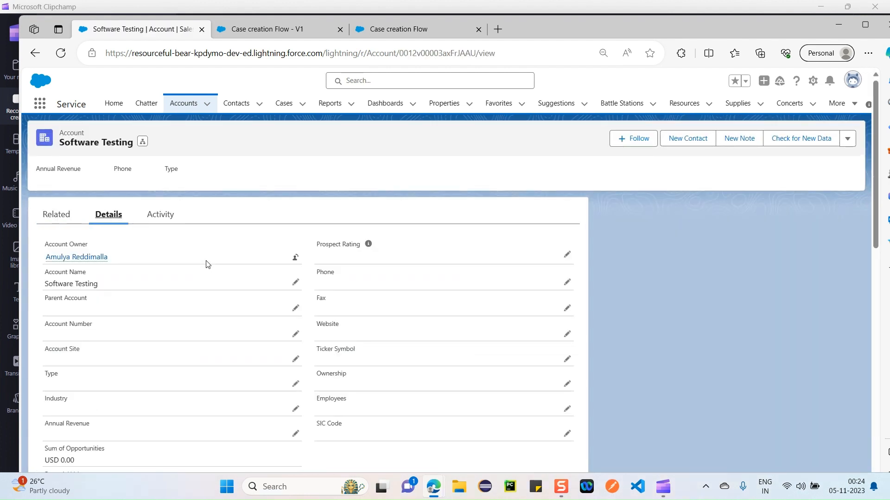
pyautogui.scroll(-10, 171, 301)
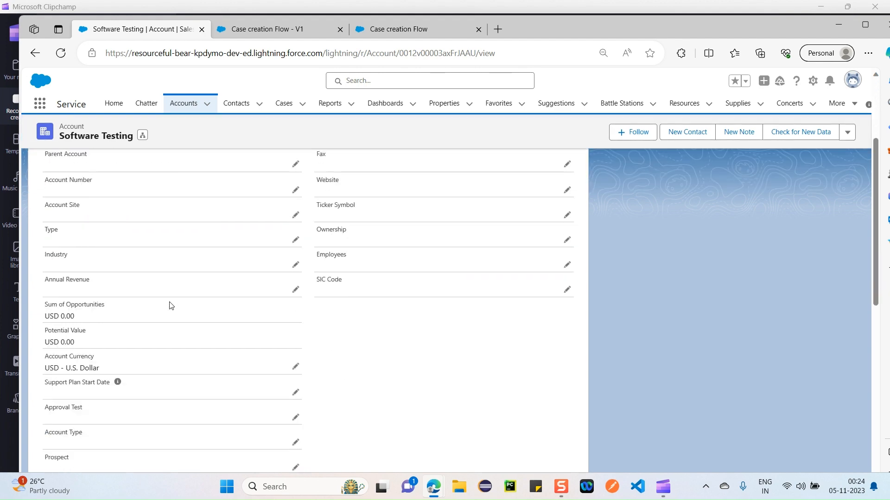
pyautogui.scroll(3, 171, 301)
pyautogui.scroll(-5, 169, 299)
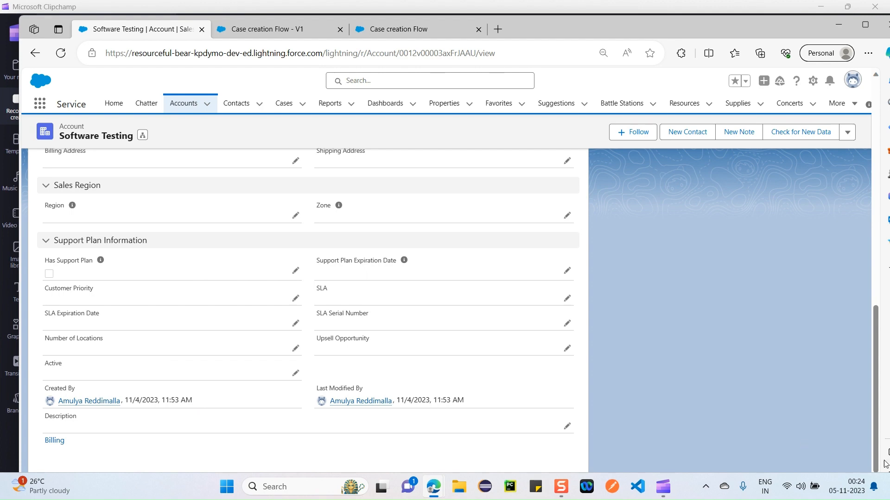
pyautogui.scroll(12, 234, 268)
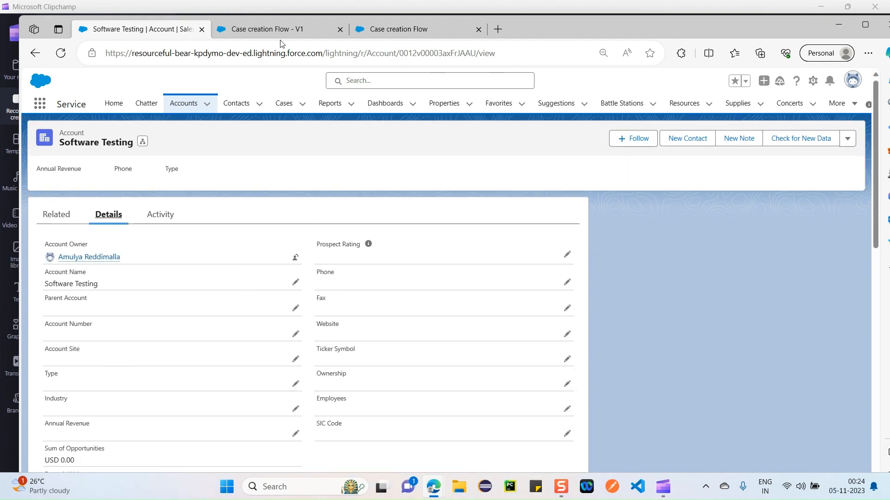
# - Check the recently viewed contacts, and open the most recently created case from the recent cases
pyautogui.click(232, 109)
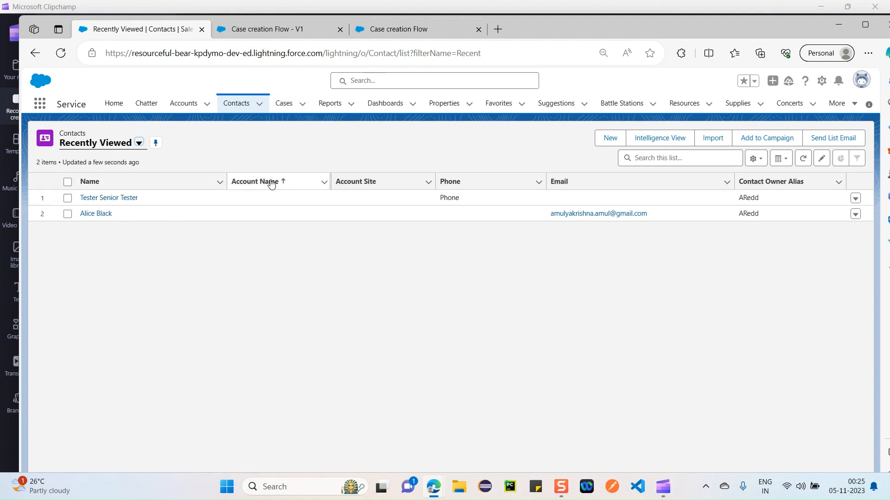
pyautogui.click(287, 104)
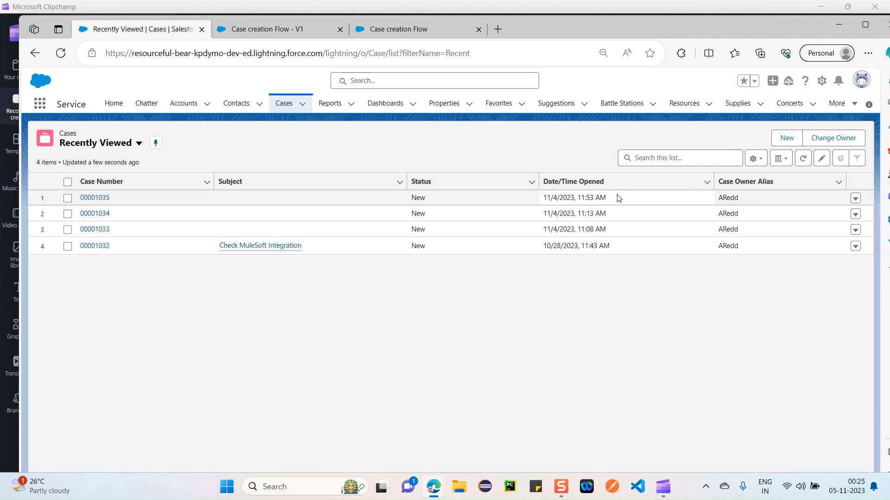
pyautogui.moveTo(616, 199); pyautogui.dragTo(482, 198)
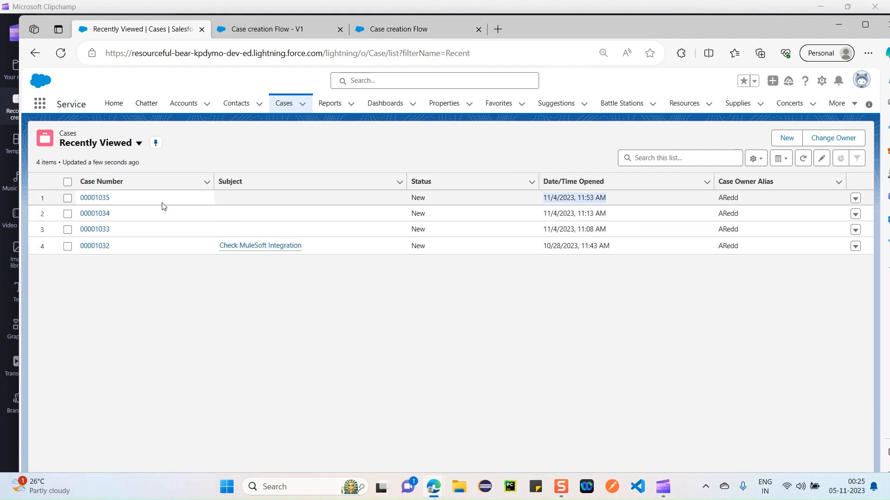
pyautogui.click(103, 199)
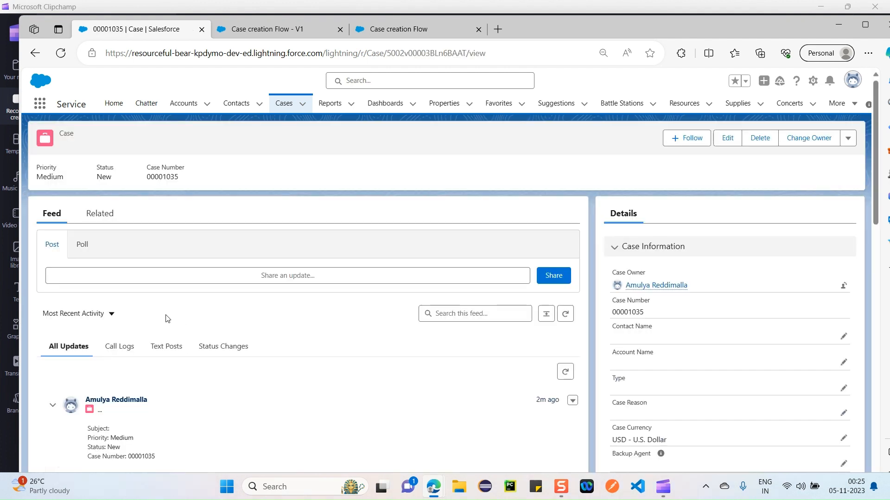
# - Review the case's related lists and its case number, currency, status, priority, origin and web information fields
pyautogui.click(101, 214)
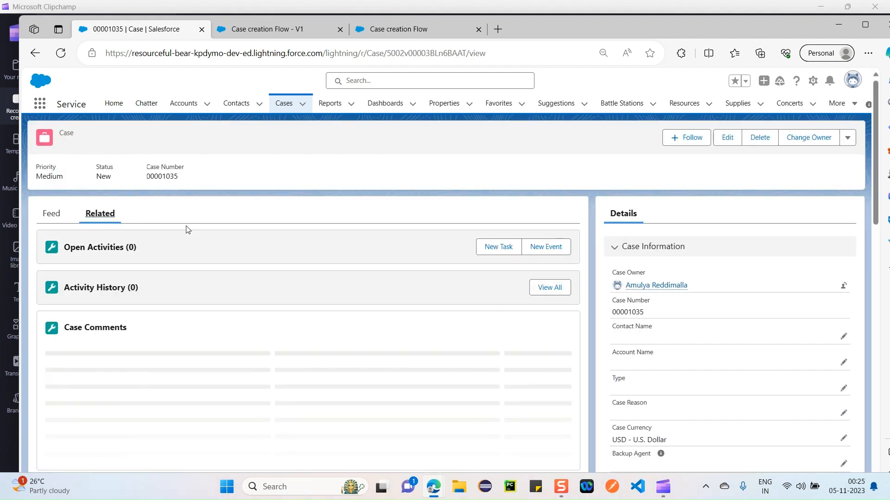
pyautogui.scroll(-8, 230, 348)
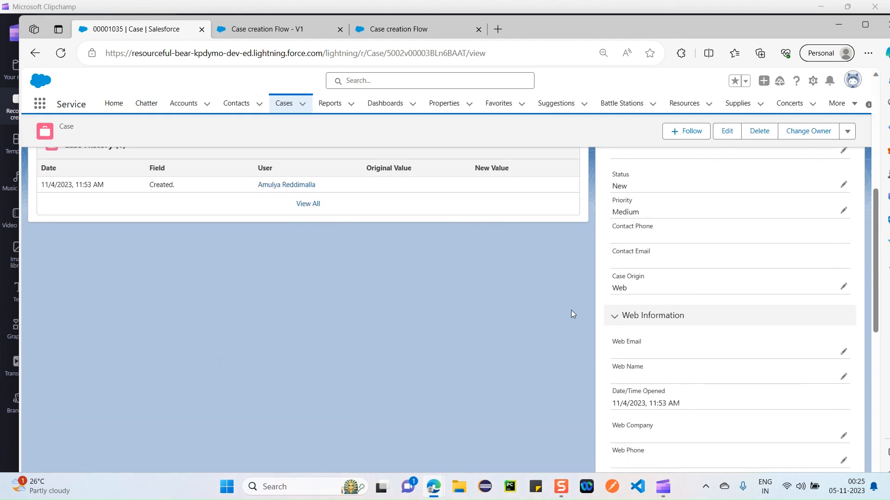
pyautogui.scroll(10, 571, 310)
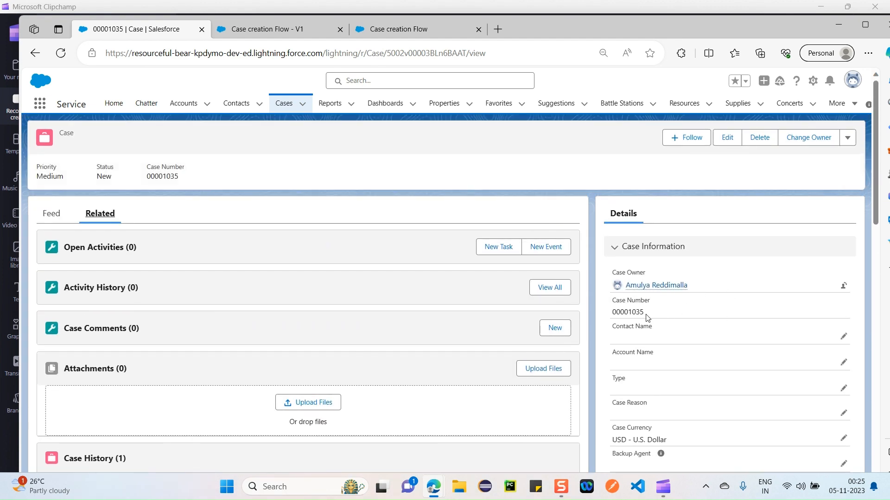
pyautogui.moveTo(647, 318); pyautogui.dragTo(609, 316)
pyautogui.scroll(-2, 629, 346)
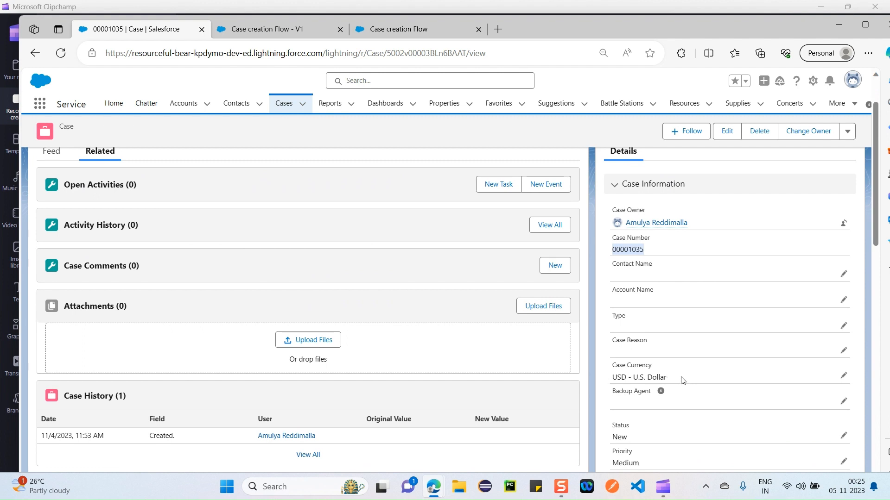
pyautogui.scroll(-1, 681, 373)
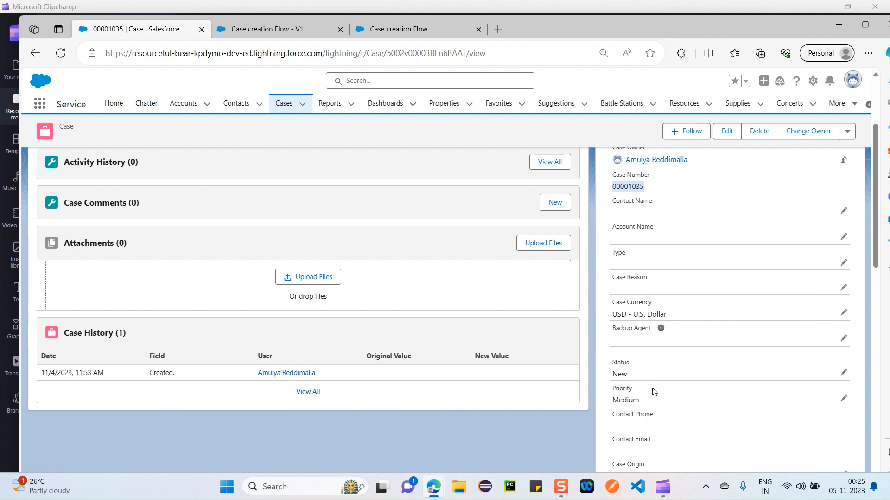
pyautogui.scroll(-2, 659, 388)
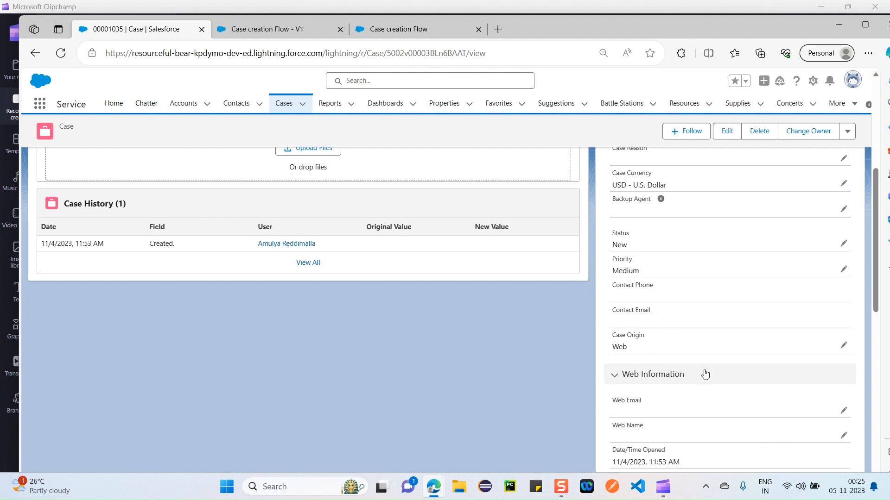
pyautogui.scroll(-2, 703, 372)
# - Close the finished debug run page and return to the Case creation Flow - V1 canvas
pyautogui.click(395, 31)
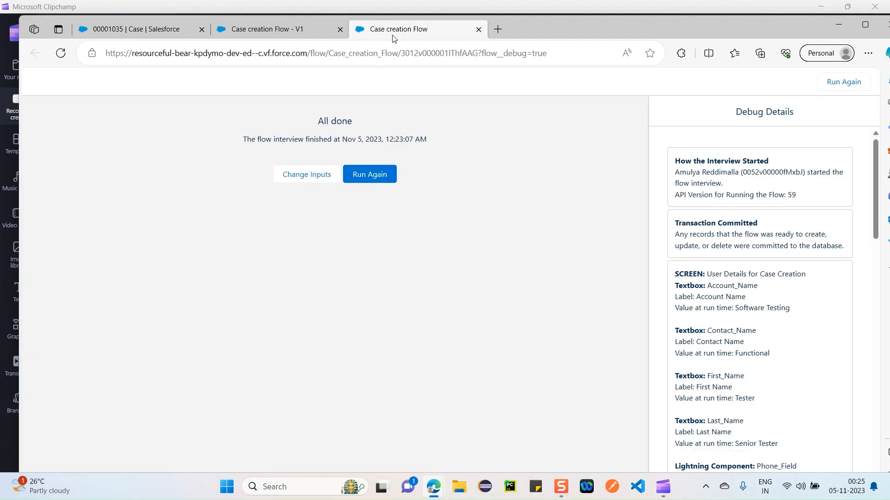
pyautogui.click(282, 30)
pyautogui.click(478, 29)
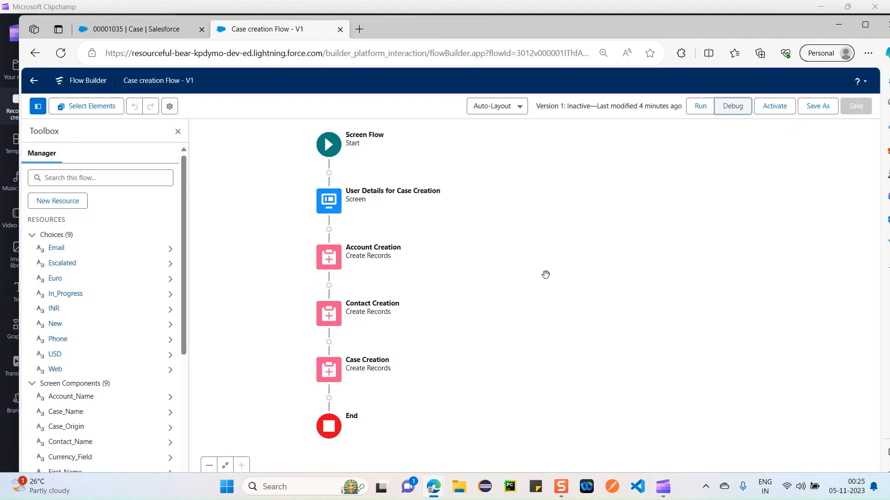